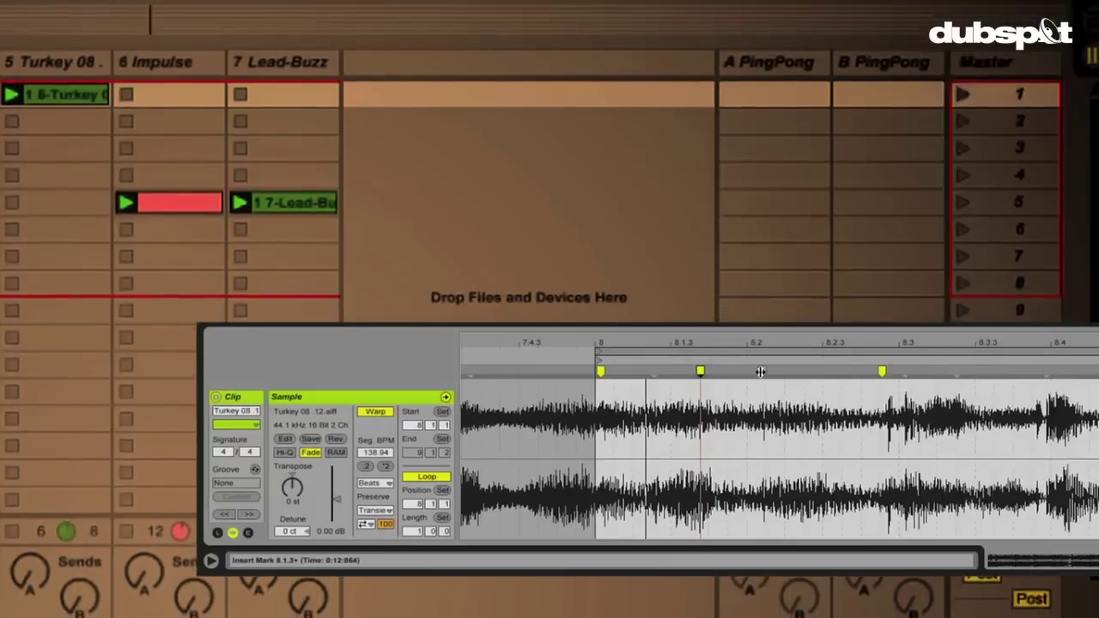
Insert warp markers at the Turkey 08 .12 clip's transients and align them with the beat grid through bar 3
double_click(758, 371)
mouse_move(758, 371)
mouse_down()
mouse_move(812, 373)
mouse_move(747, 376)
mouse_up()
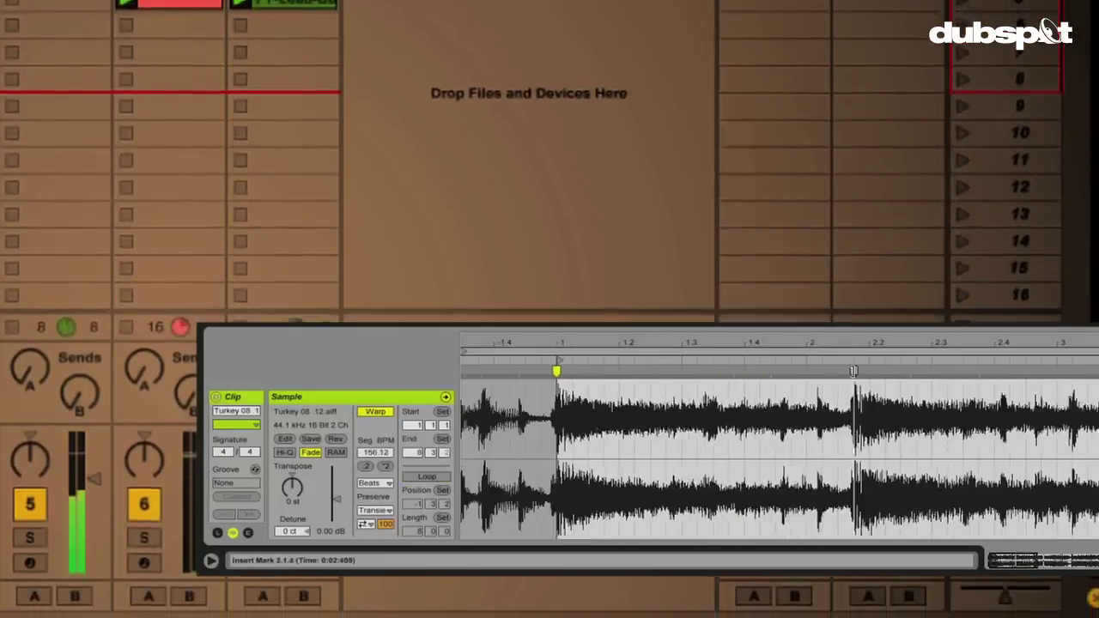
mouse_move(853, 371)
mouse_down()
mouse_move(980, 372)
mouse_move(732, 373)
mouse_up()
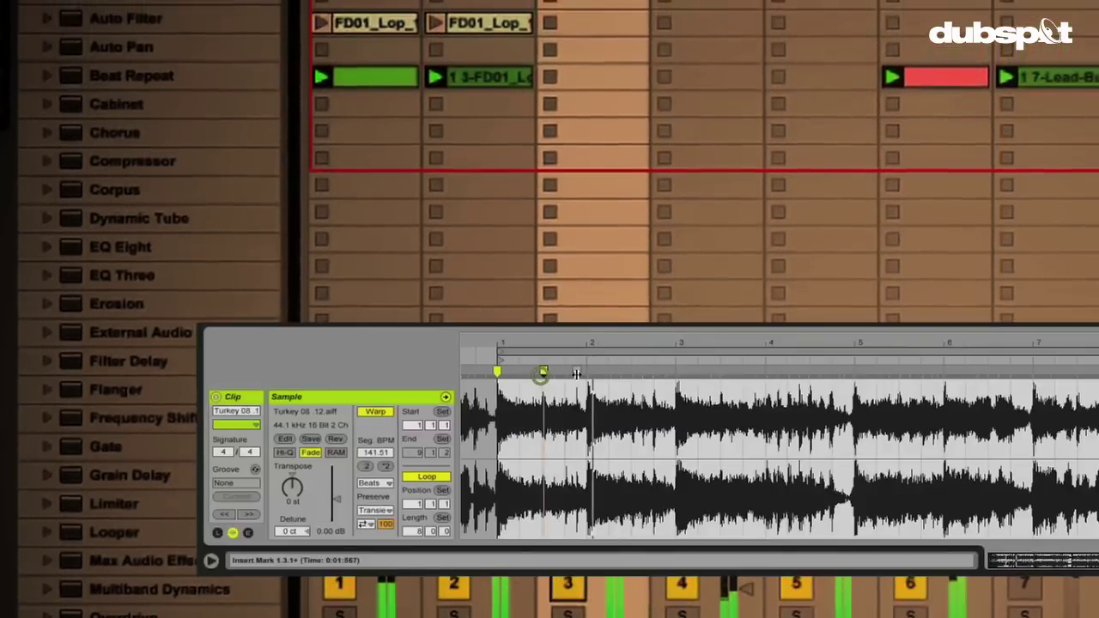
click(543, 371)
double_click(587, 371)
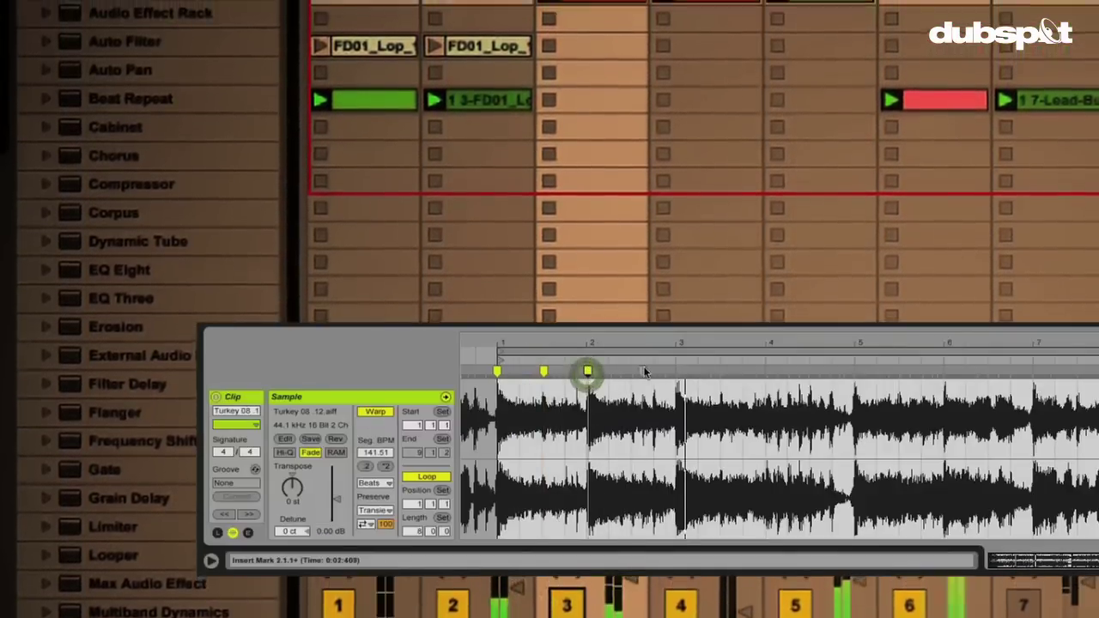
double_click(632, 371)
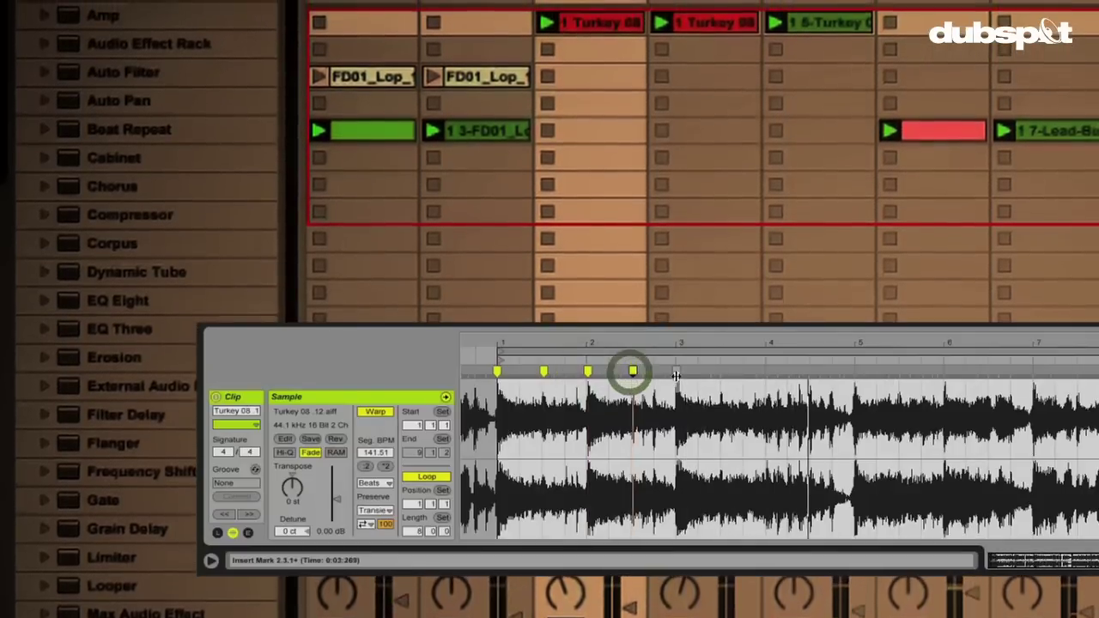
double_click(676, 371)
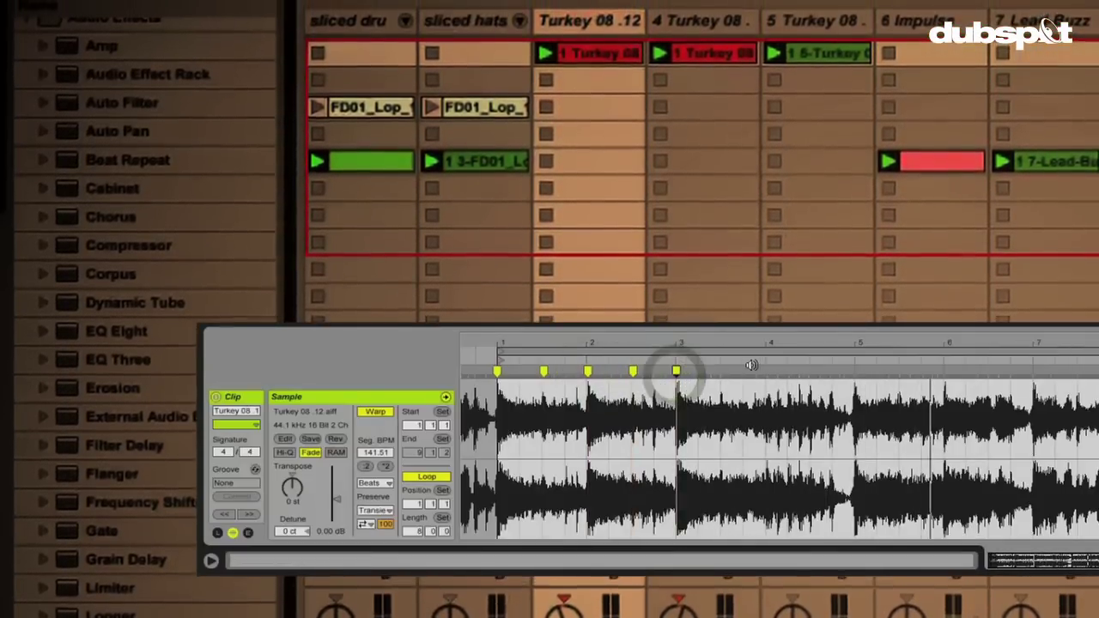
drag(771, 343, 767, 348)
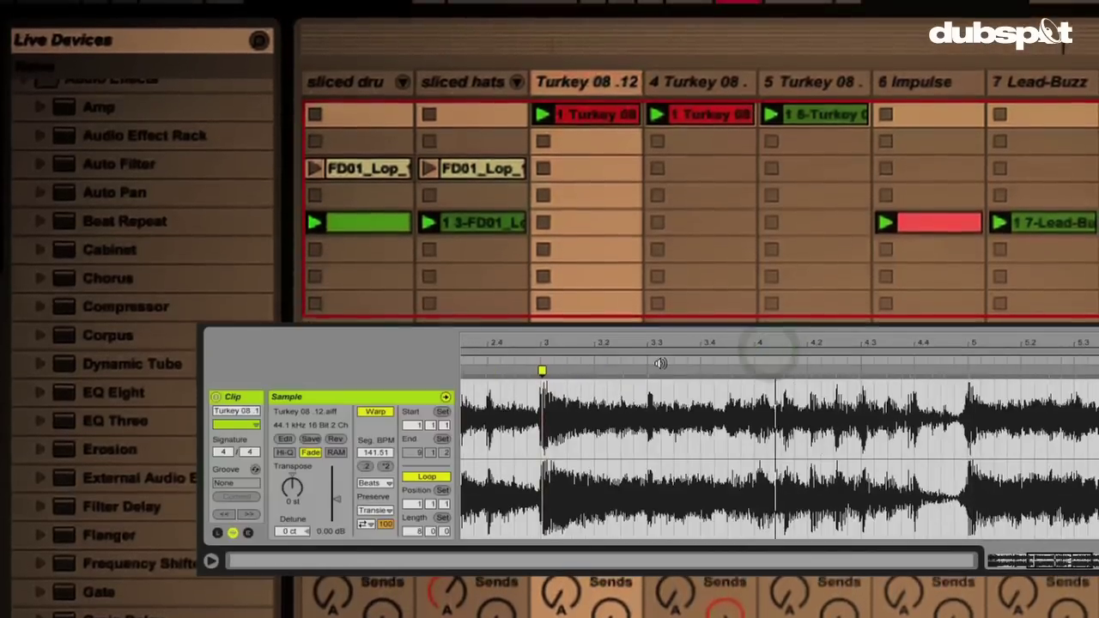
click(660, 357)
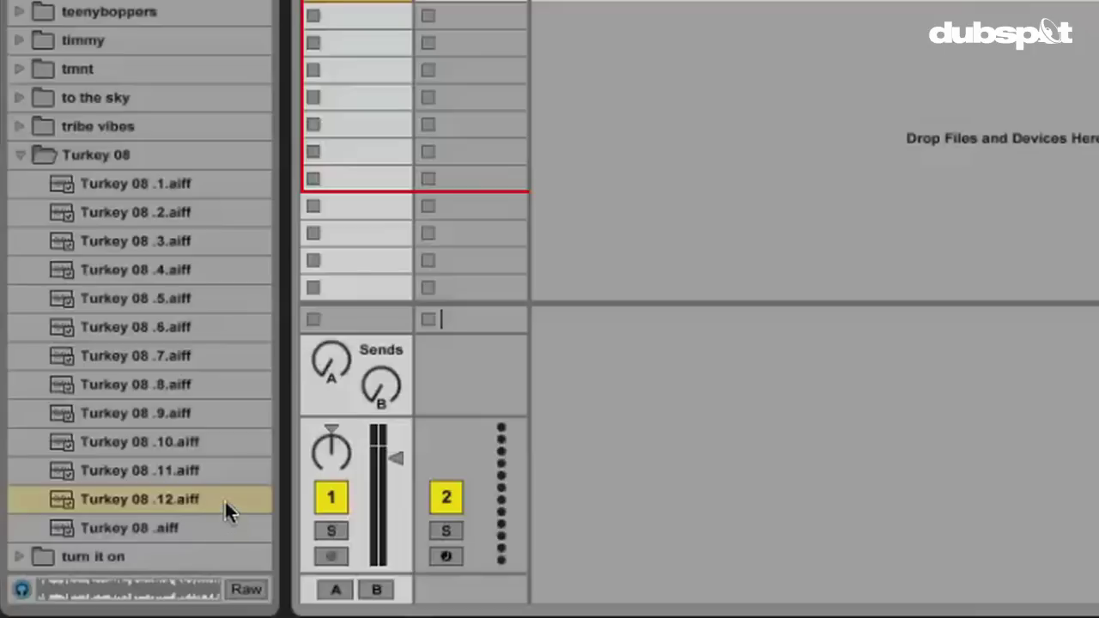
Preview Turkey 08 .12.aiff in the browser's Turkey 08 folder
click(137, 500)
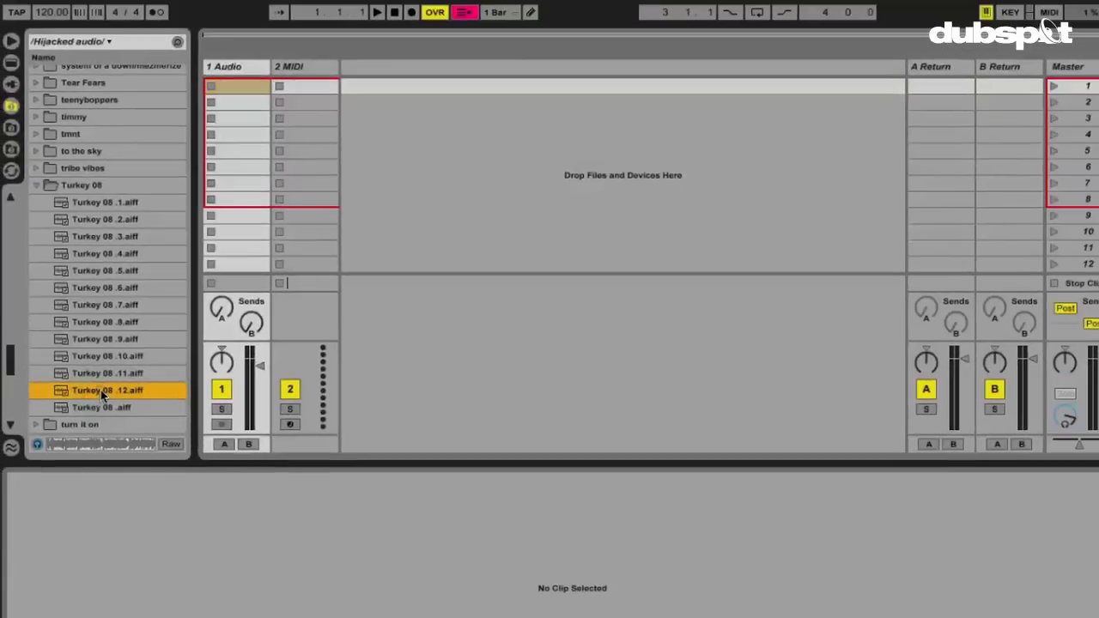
Drop Turkey 08 .12.aiff into 1 Audio's first slot, enable the metronome, start playback and launch the clip
drag(127, 496, 280, 309)
drag(191, 276, 243, 89)
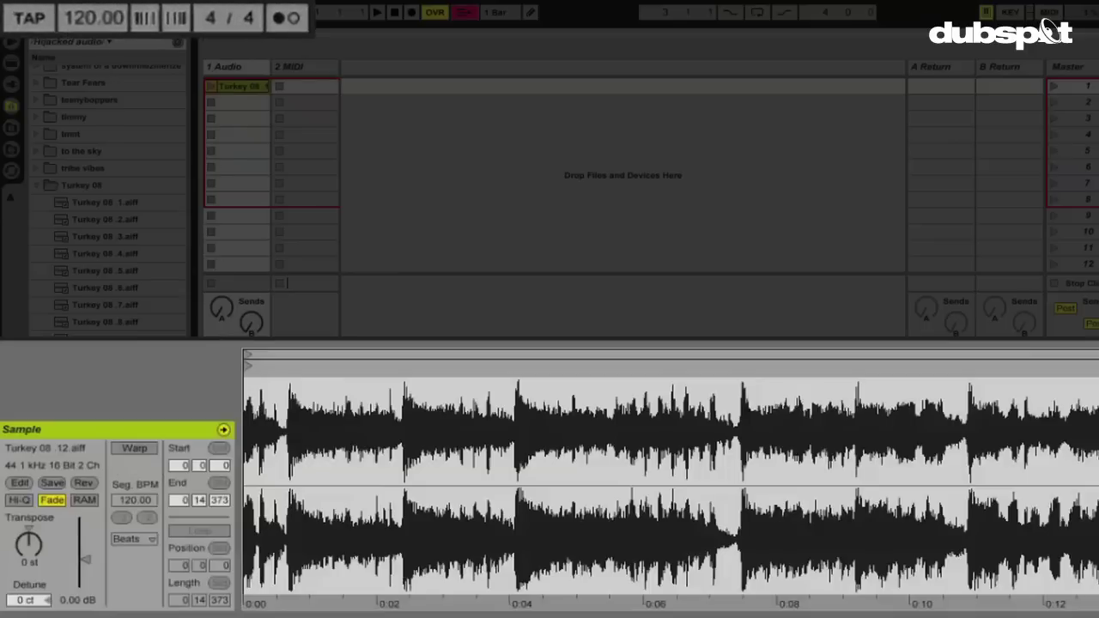
click(286, 17)
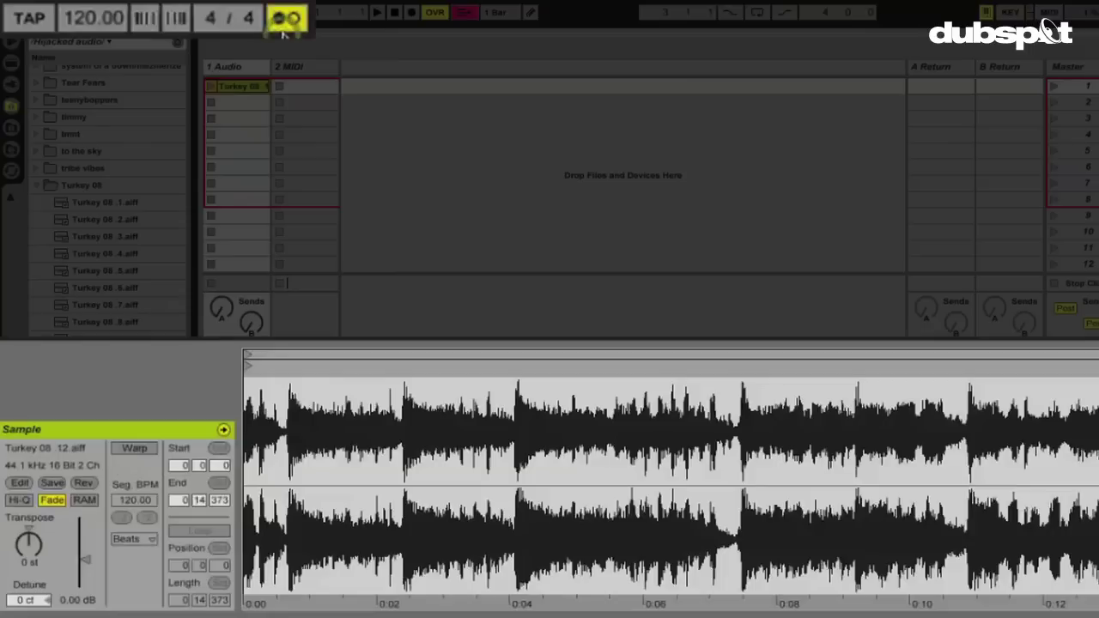
key(space)
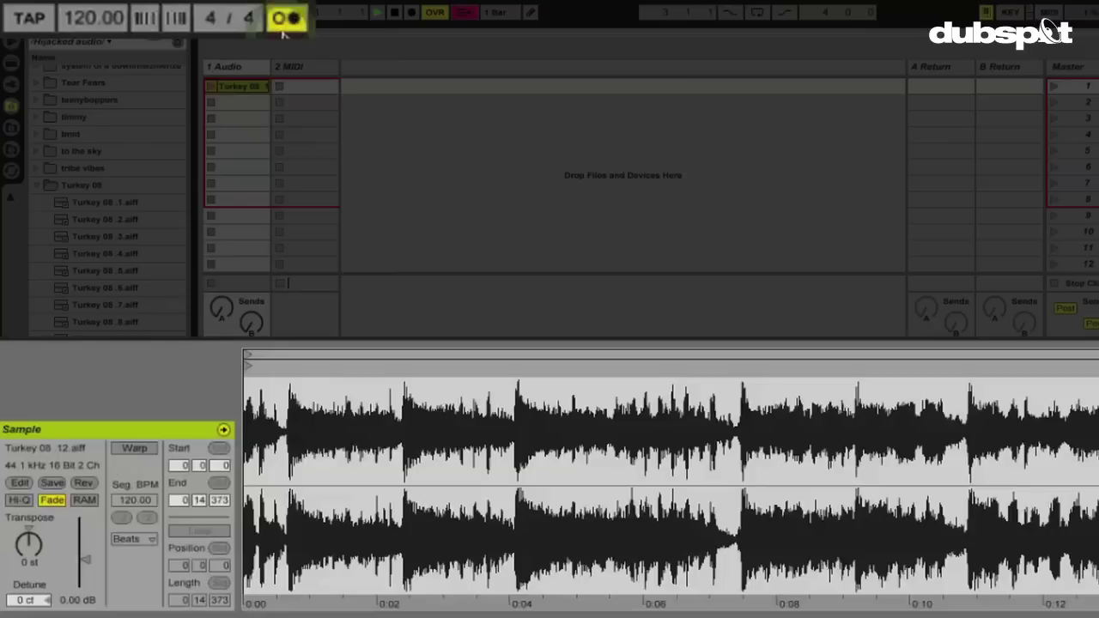
click(210, 87)
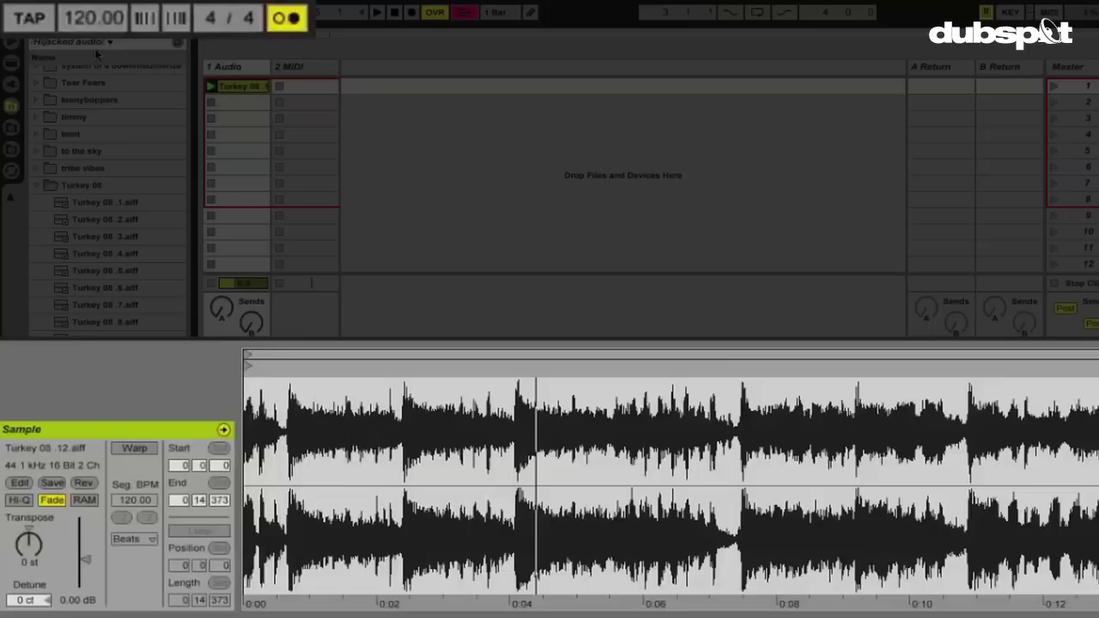
Change the song tempo to 165 BPM and relaunch the Turkey 08 clip
click(88, 26)
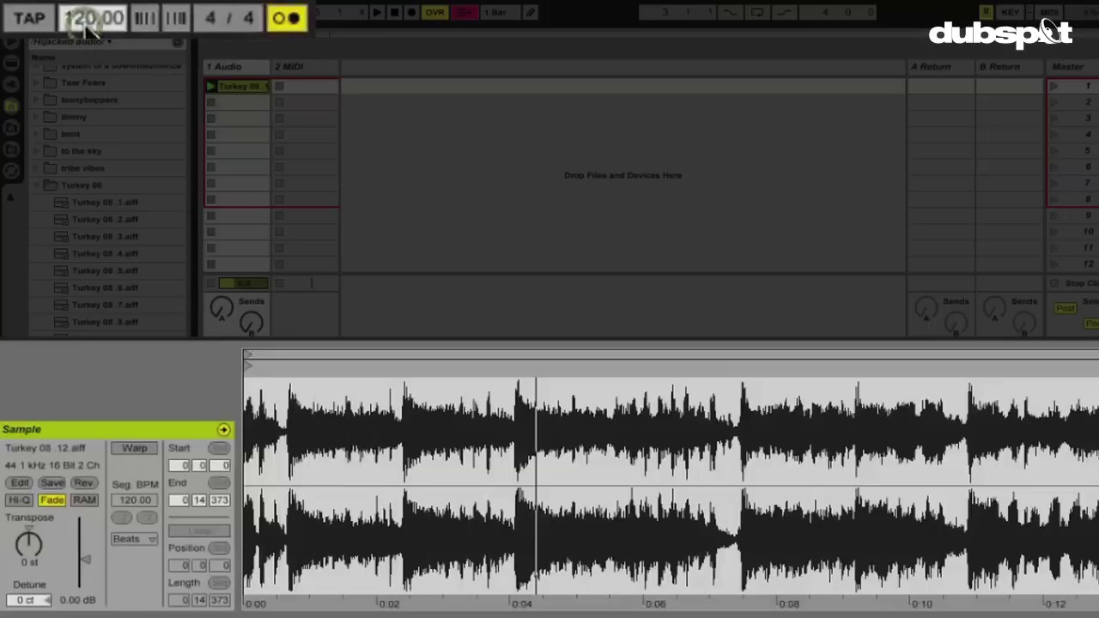
text(1)
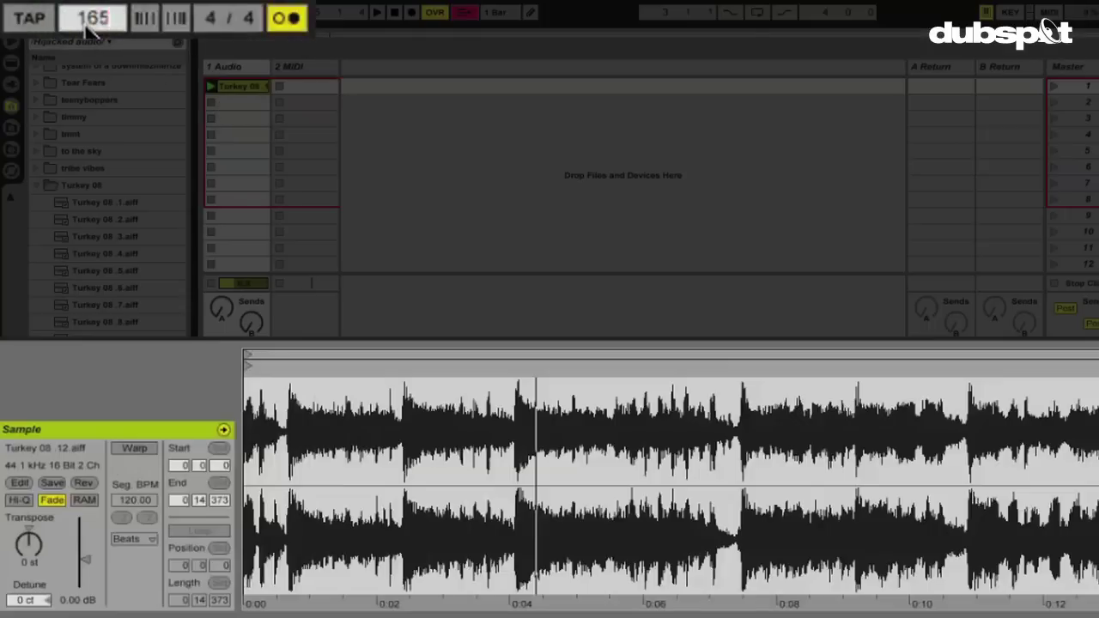
text(65)
key(Return)
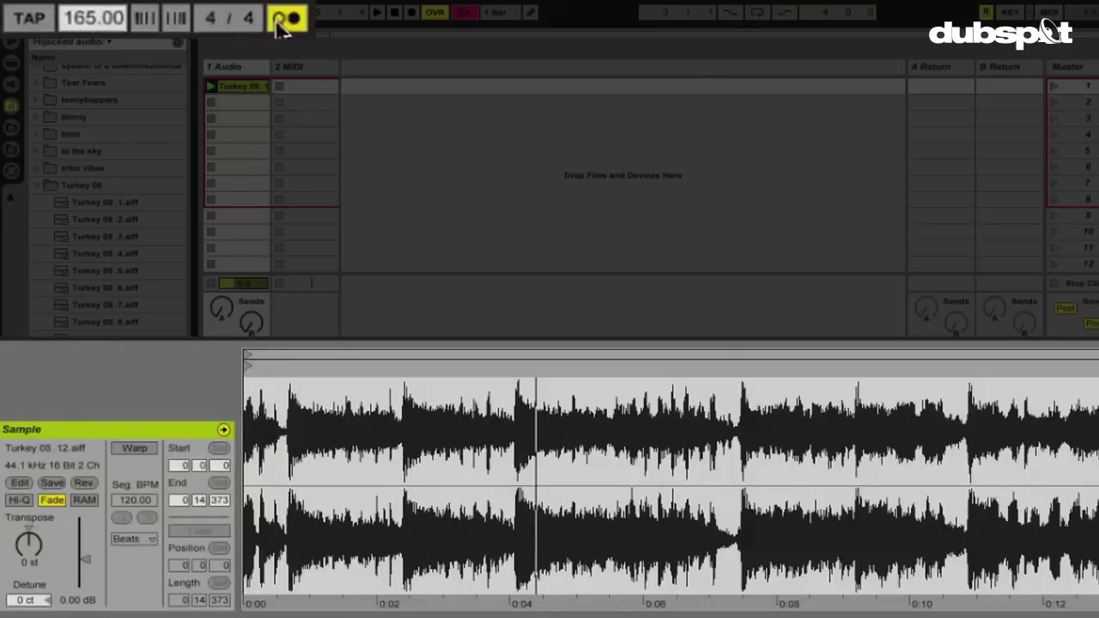
click(227, 87)
Switch Warp on for the Turkey 08 clip and zoom across bars 1 to 8 to check grid alignment
click(135, 448)
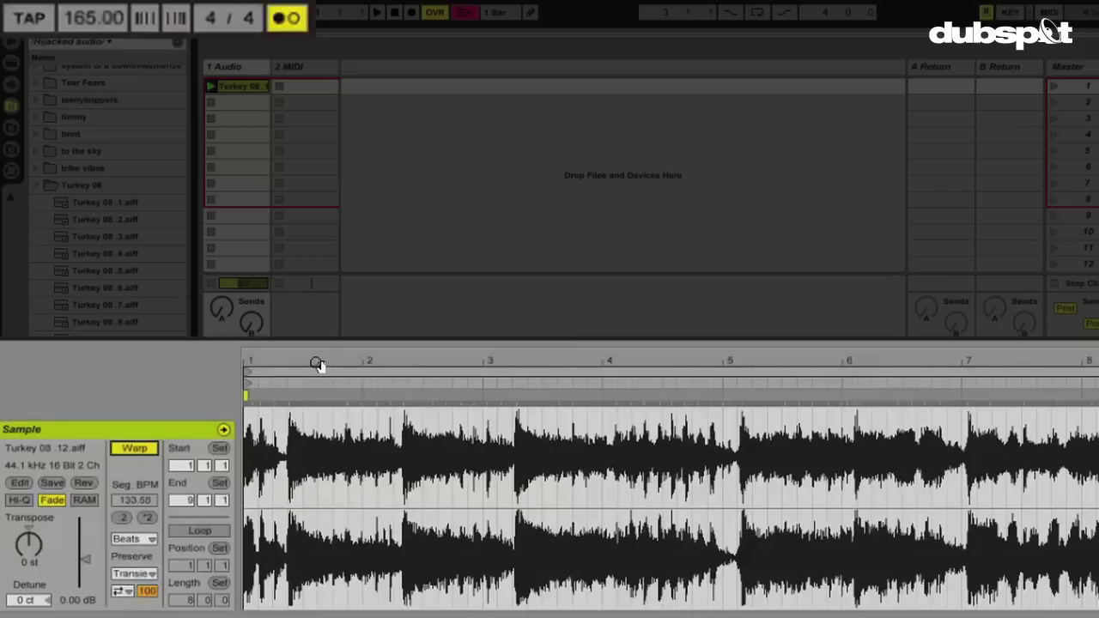
drag(312, 361, 346, 363)
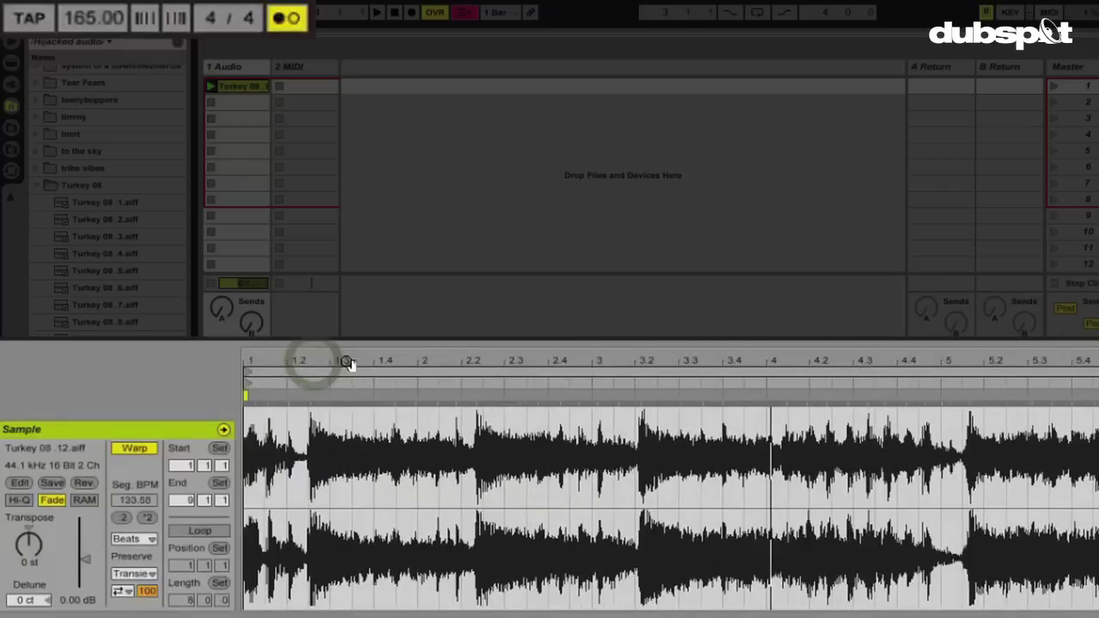
click(247, 365)
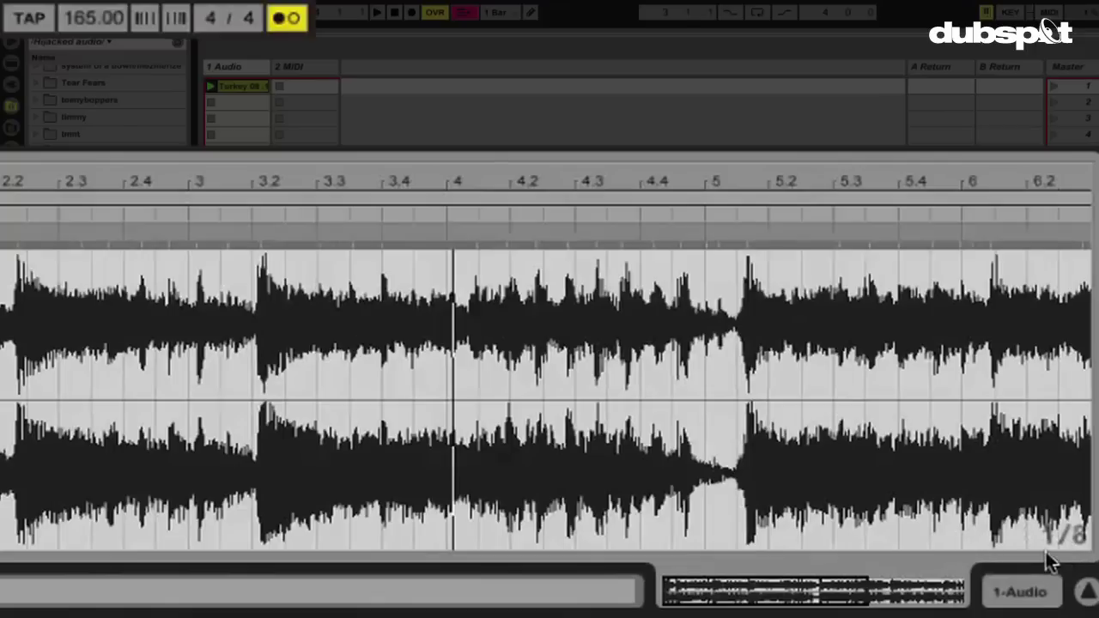
drag(913, 182, 913, 183)
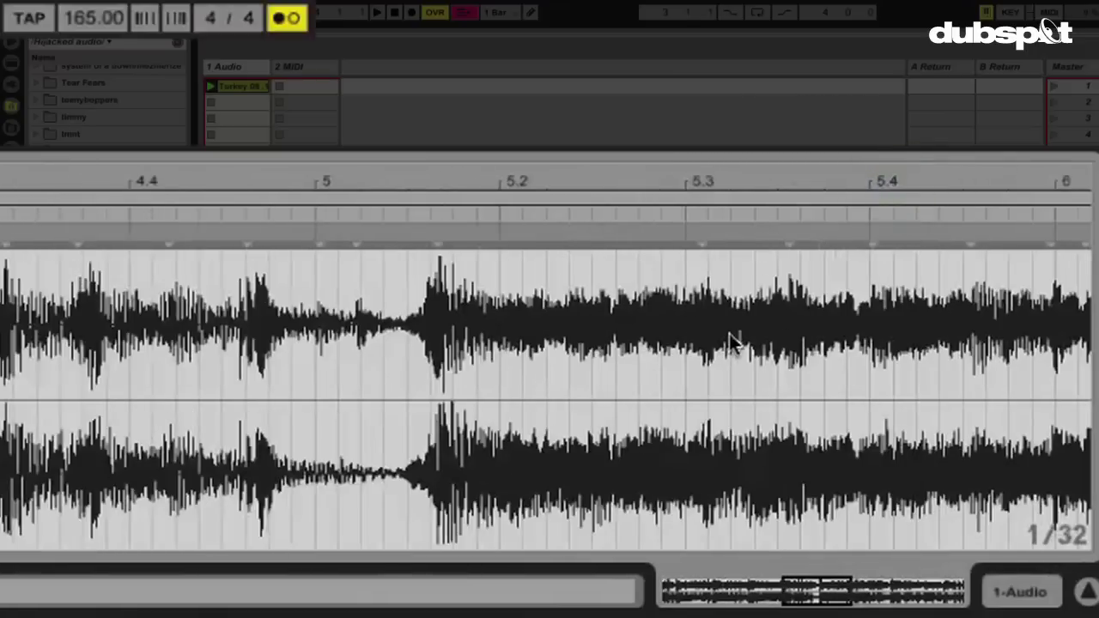
right_click(731, 341)
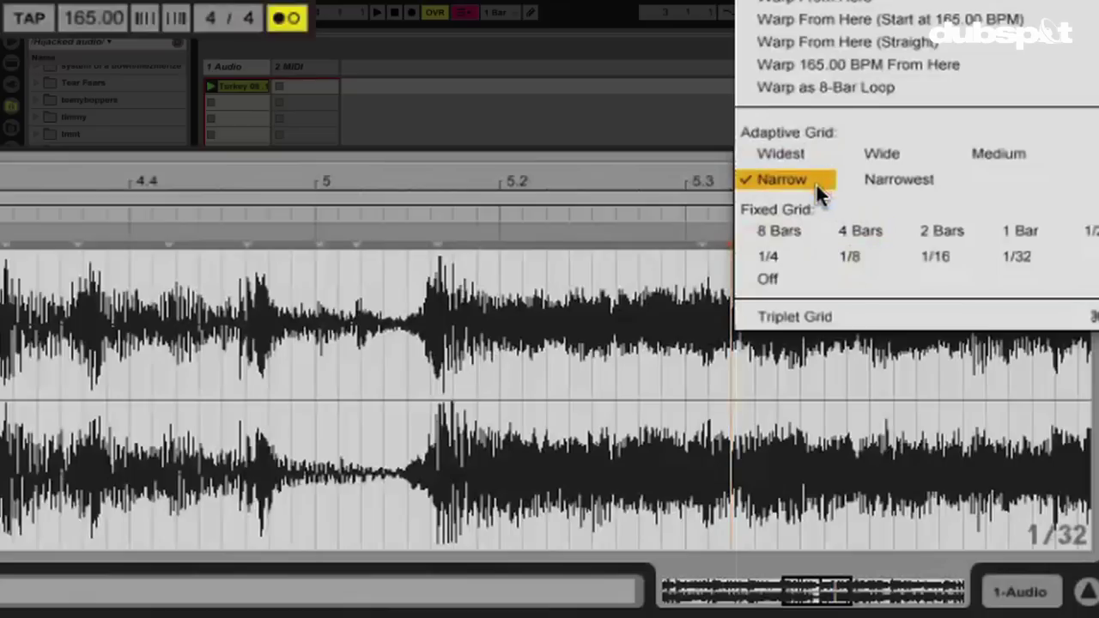
click(618, 250)
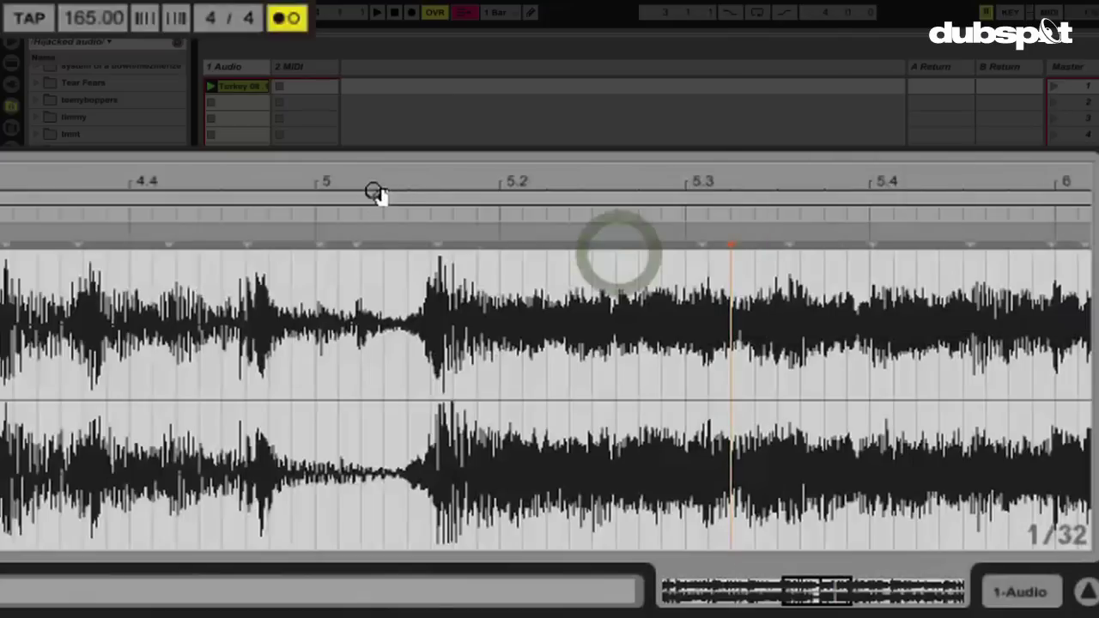
drag(376, 186, 81, 355)
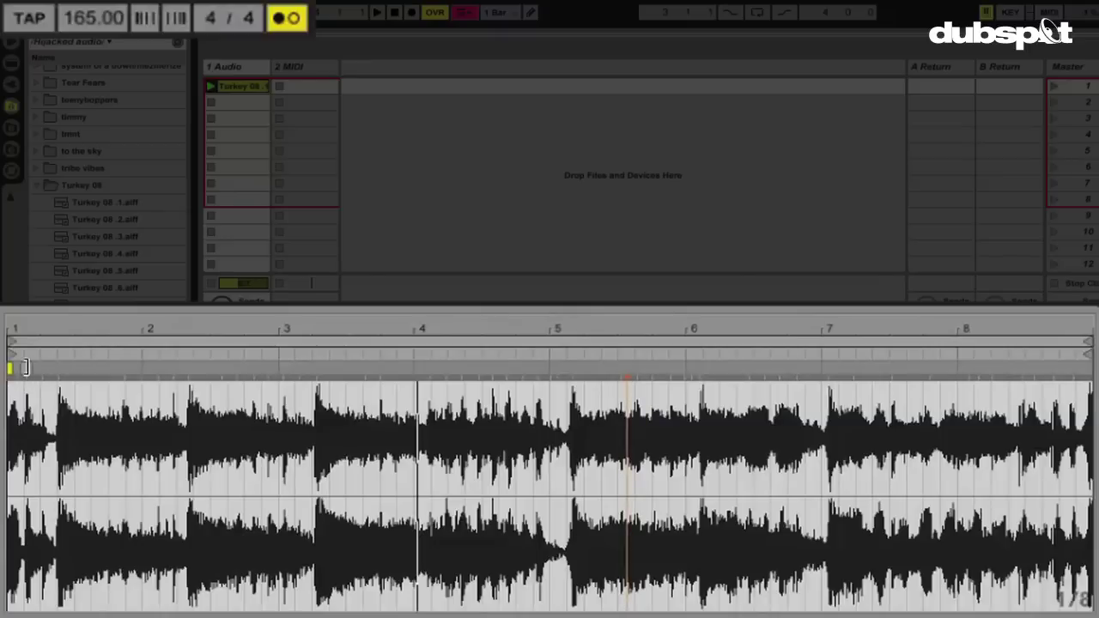
double_click(58, 369)
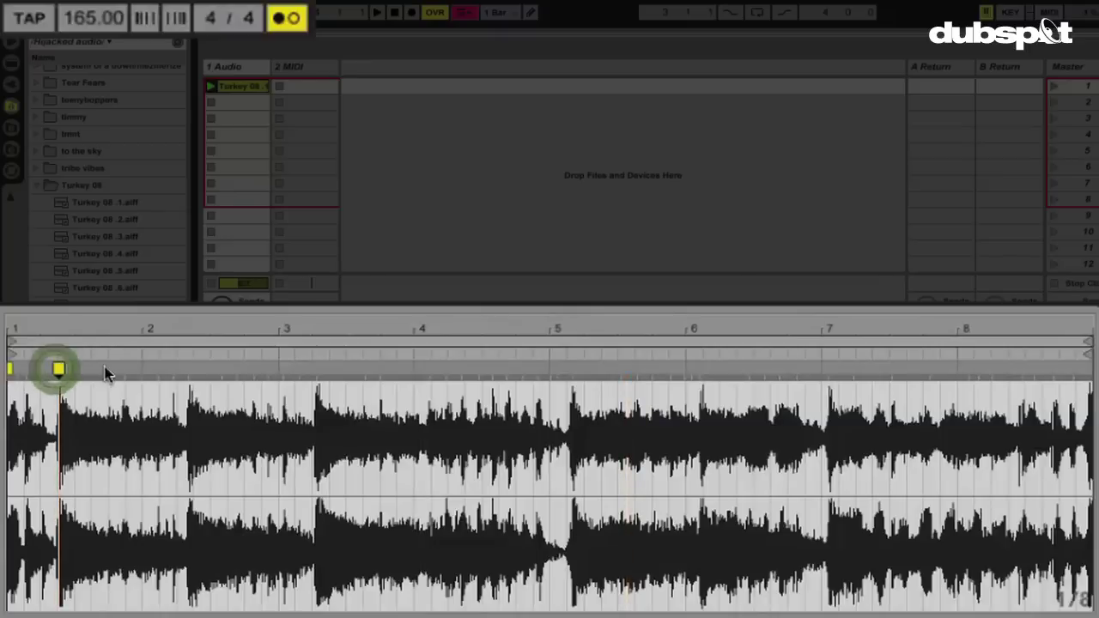
double_click(105, 369)
double_click(204, 370)
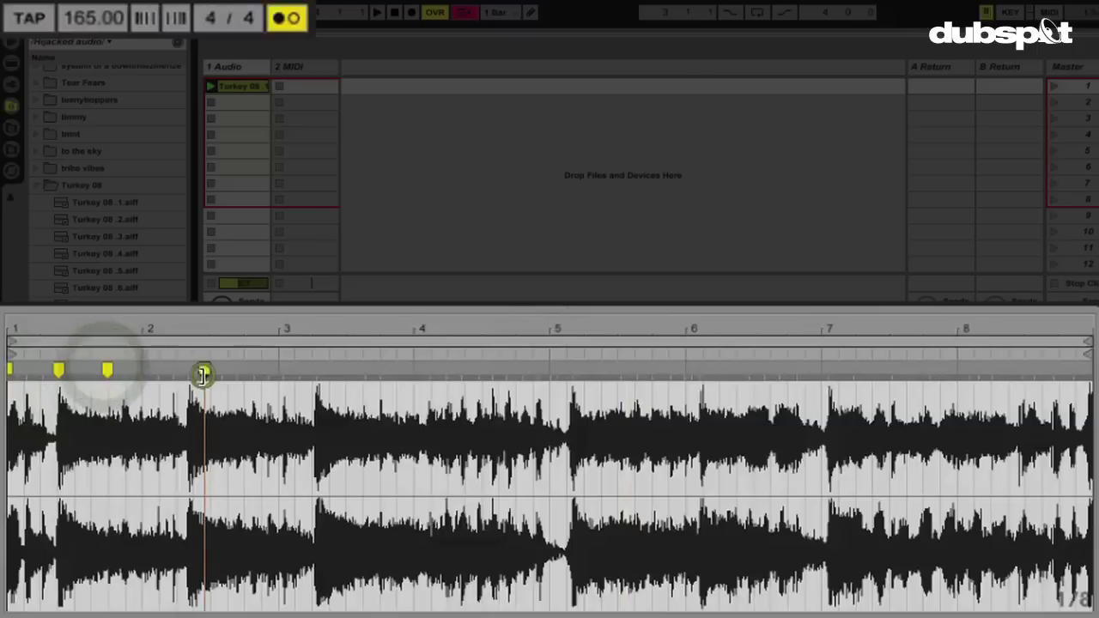
key(ctrl+z)
key(ctrl+z)
key(ctrl+z)
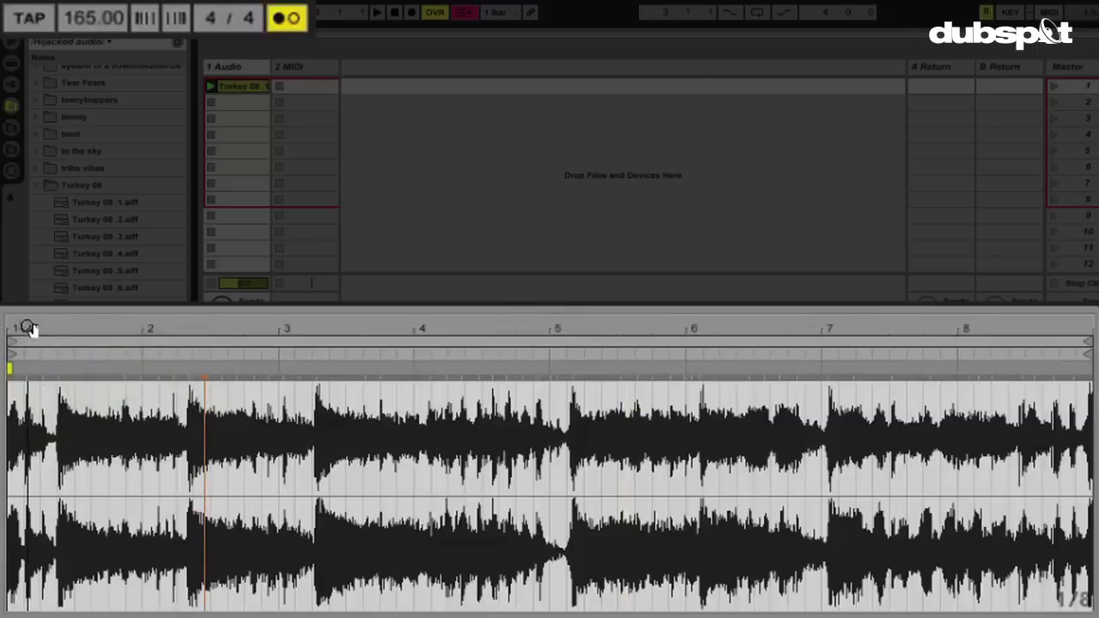
drag(25, 326, 104, 373)
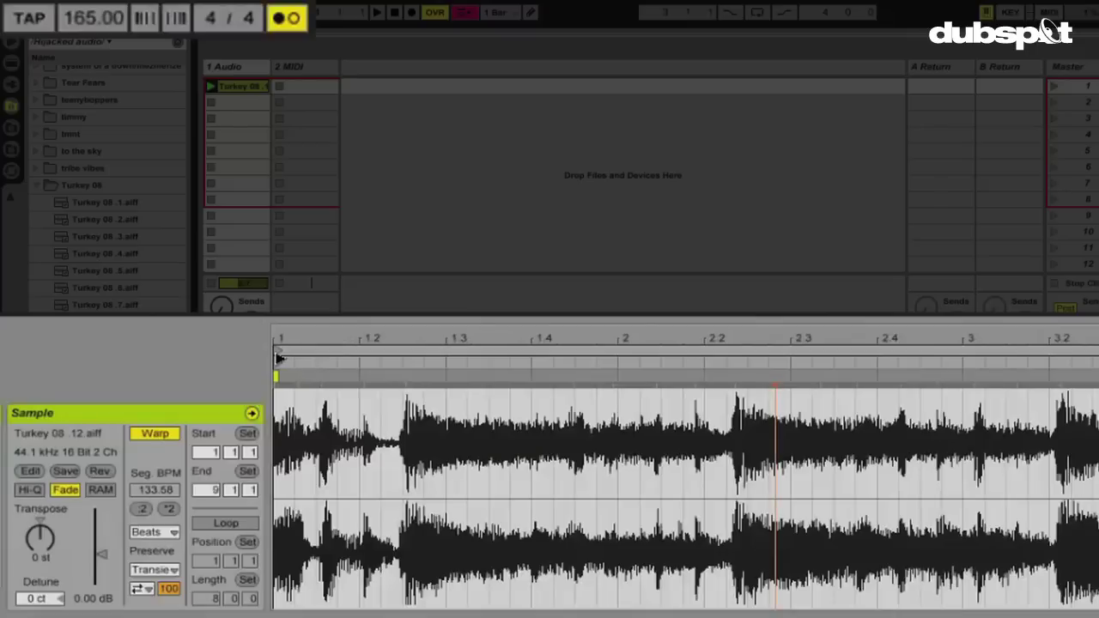
Audition the clip, apply 'Set 1.1.1 Here' at its first strong hit, then replay it
click(279, 359)
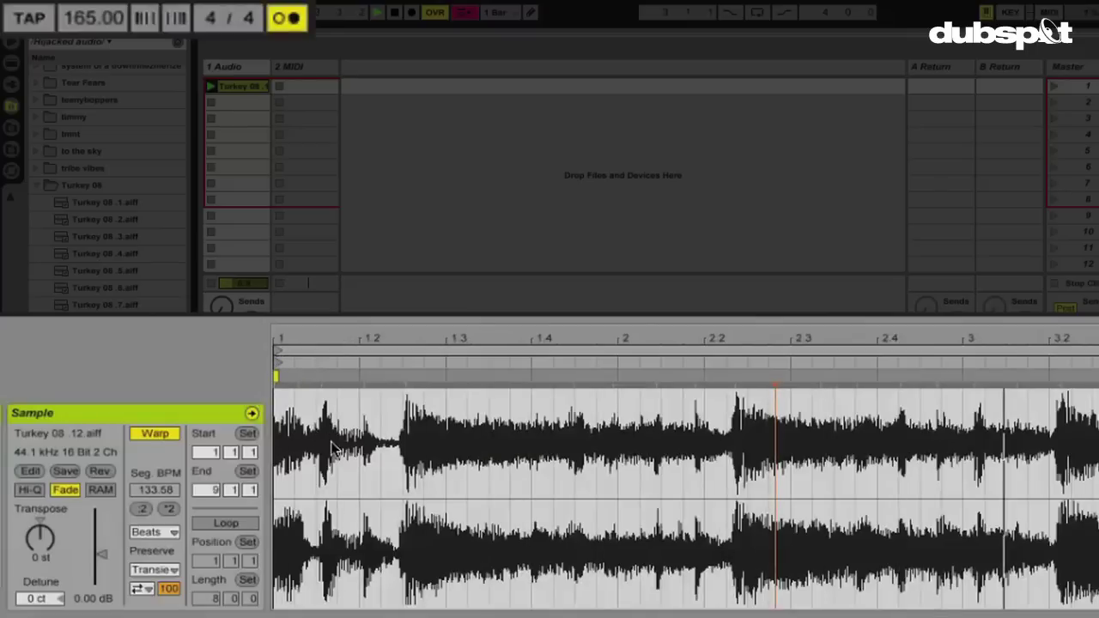
key(space)
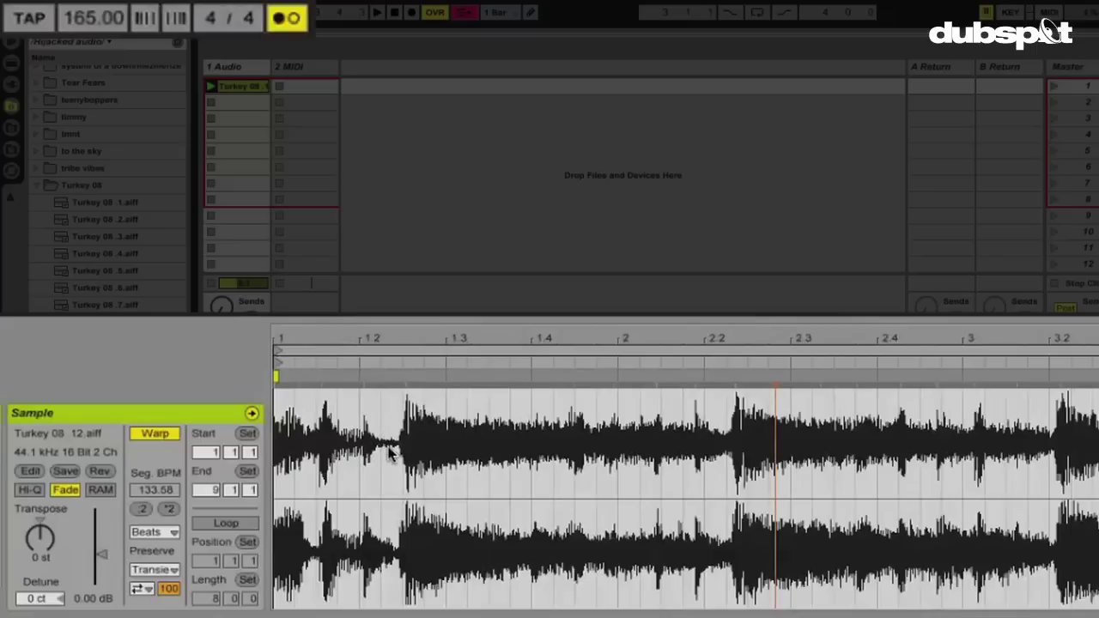
key(space)
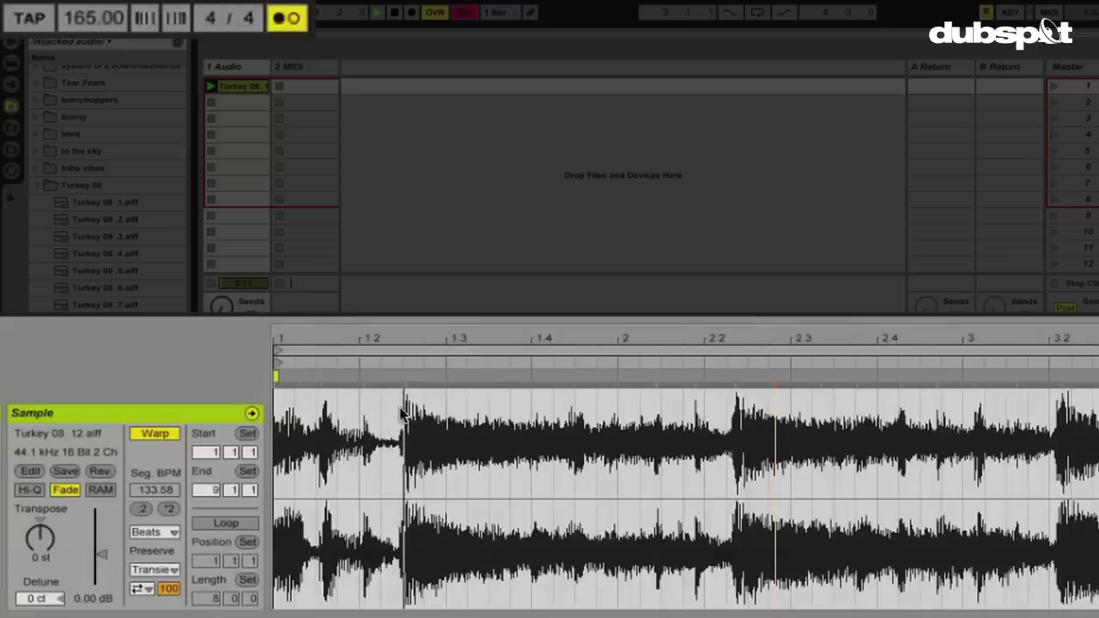
key(space)
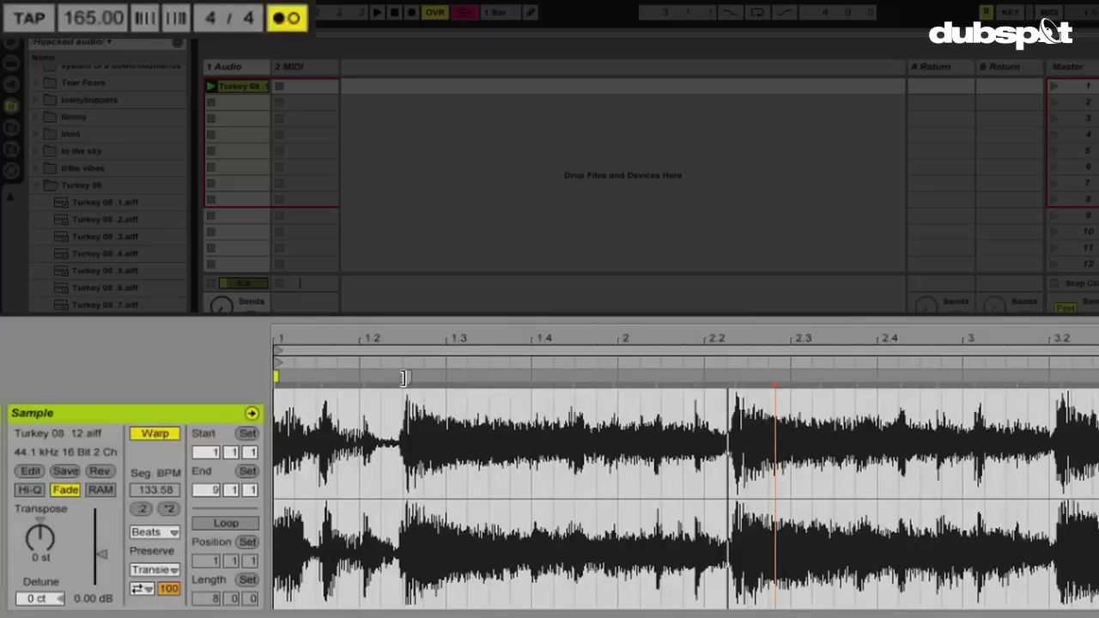
right_click(404, 378)
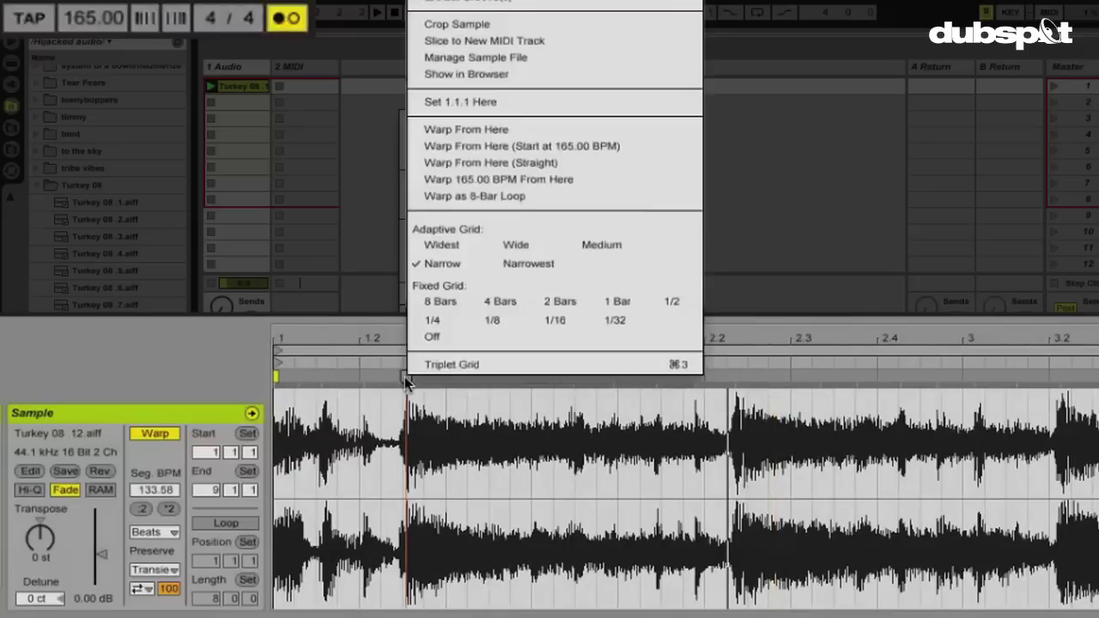
click(500, 103)
click(473, 292)
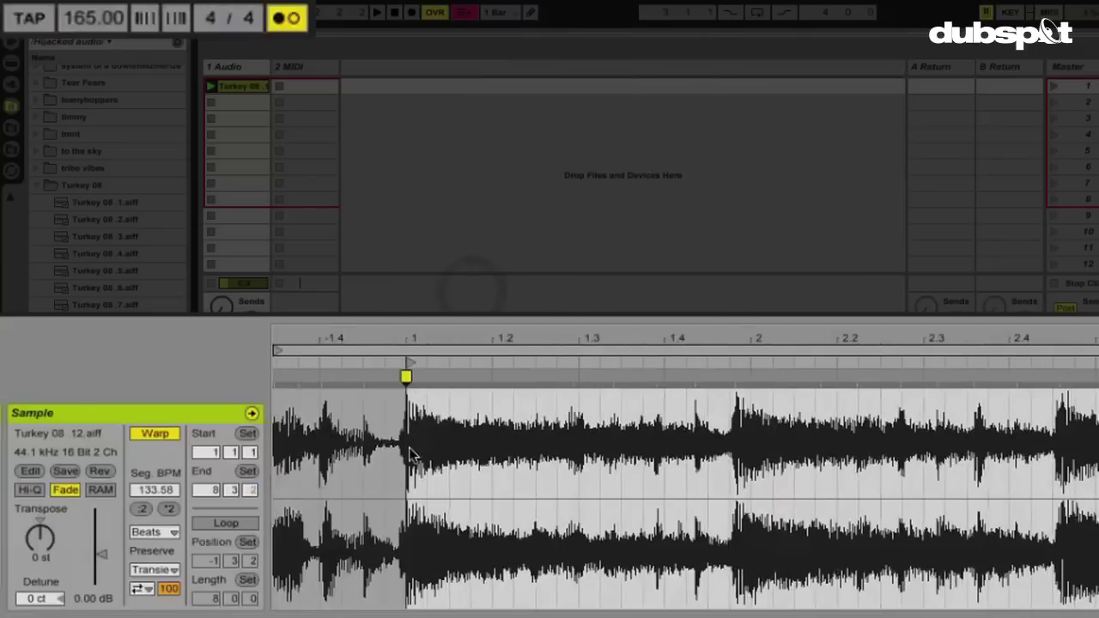
key(space)
key(space)
Drag the warp marker near bar 2 onto the grid line, making the segment 166.12 BPM
mouse_move(734, 378)
mouse_down()
mouse_move(988, 378)
mouse_move(921, 378)
mouse_move(902, 395)
mouse_move(856, 378)
mouse_move(644, 378)
mouse_move(814, 378)
mouse_up()
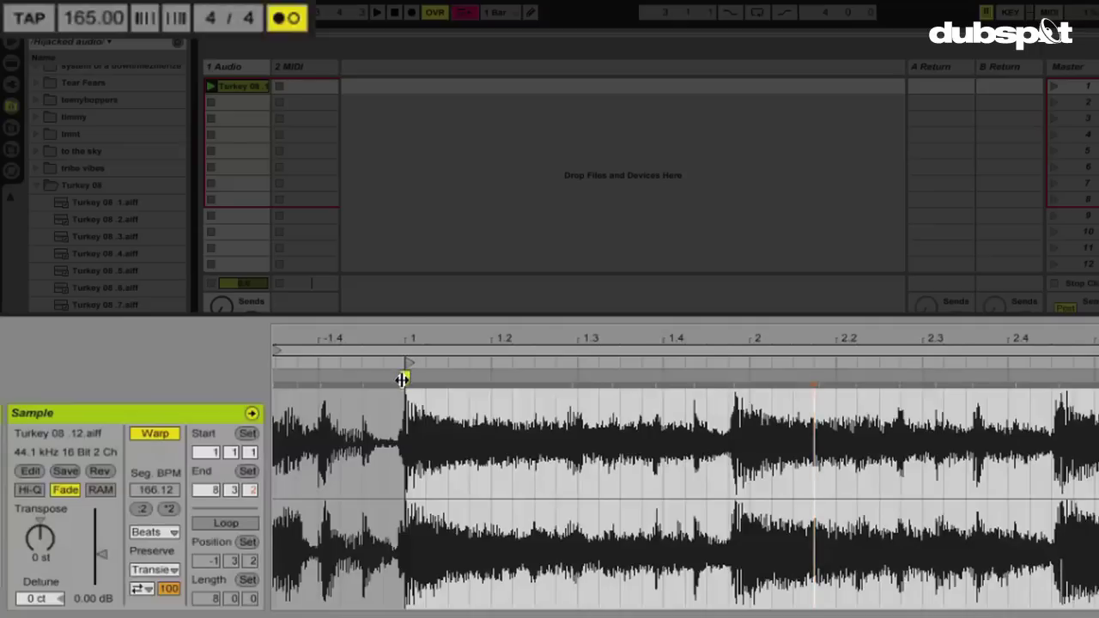
Apply 'Warp From Here (Straight)' to the 1.1.1 marker for a steady 141.51 BPM, then zoom out
right_click(405, 379)
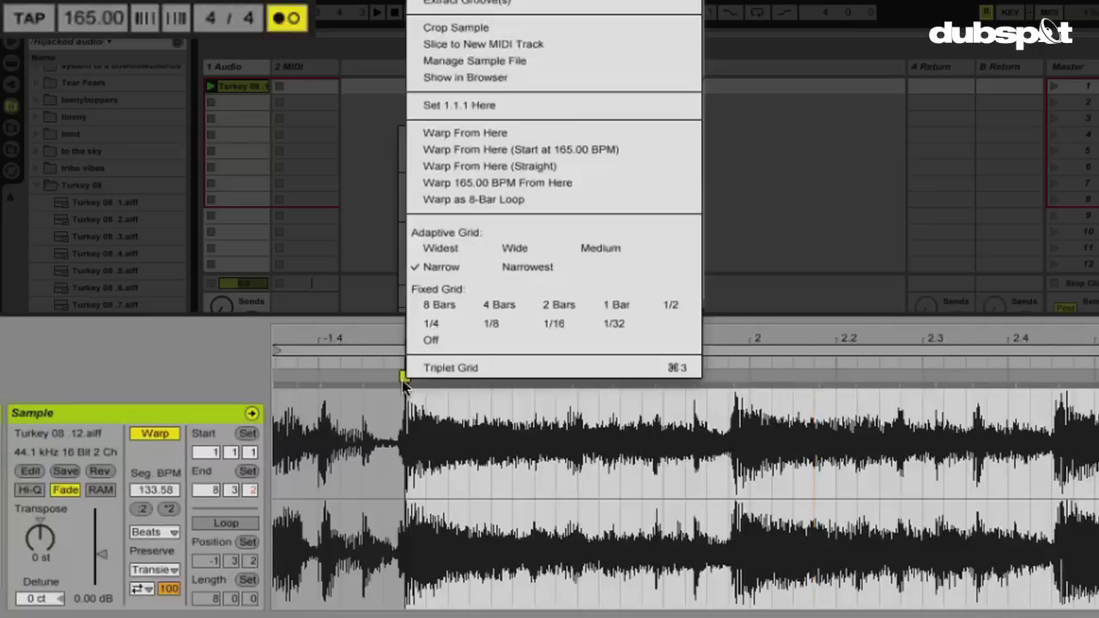
click(483, 166)
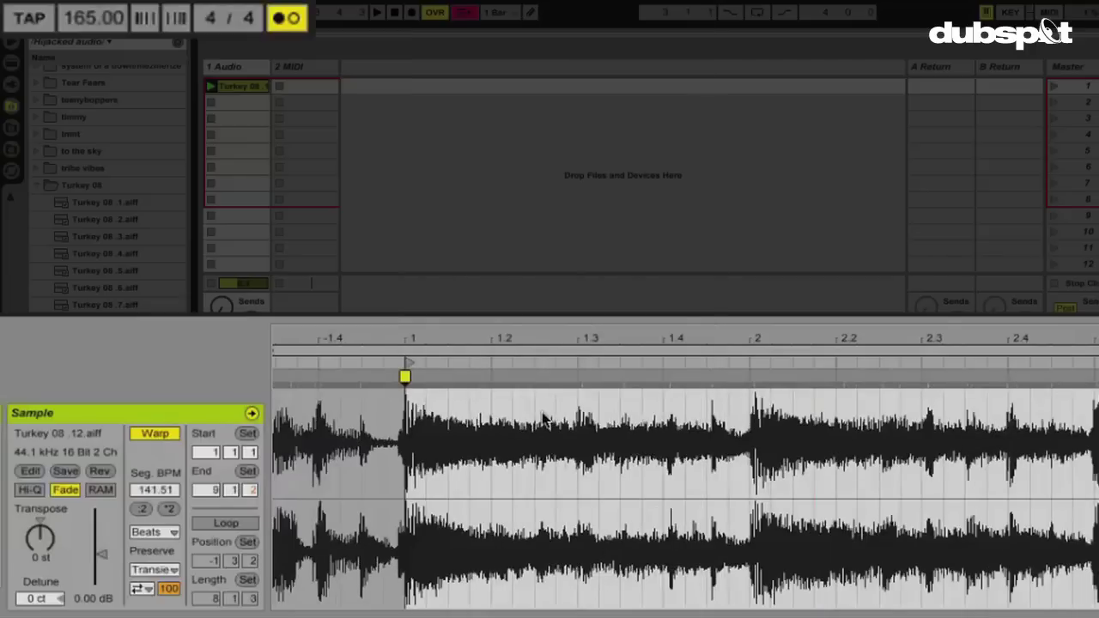
click(633, 331)
drag(633, 331, 633, 329)
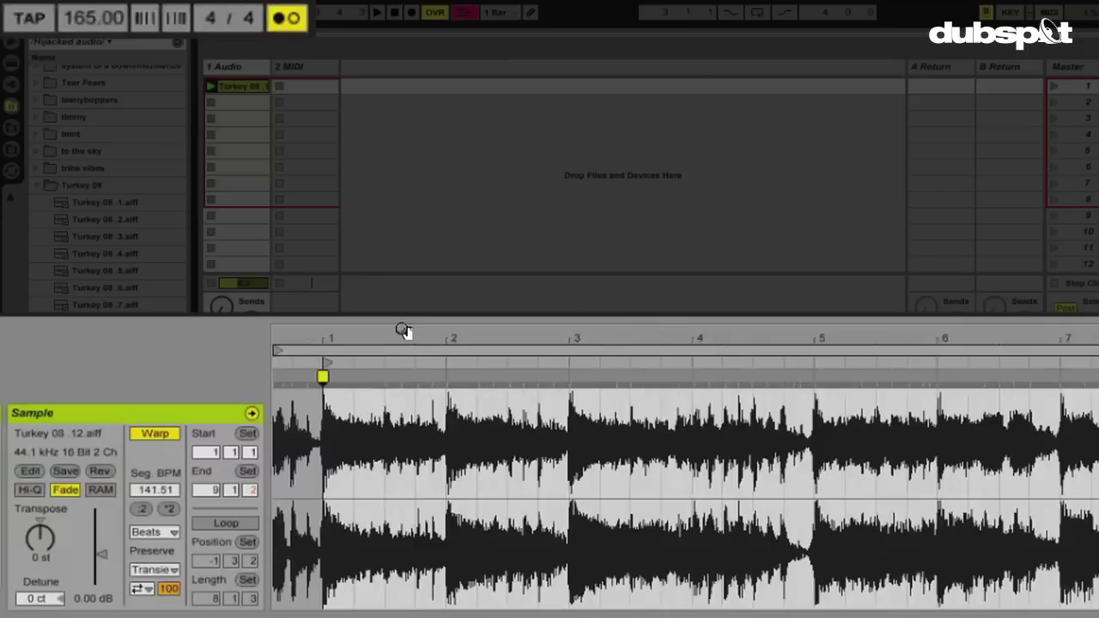
Enable Loop on the clip, drag the loop brace ends, and enter an 8-bar loop length
key(space)
key(space)
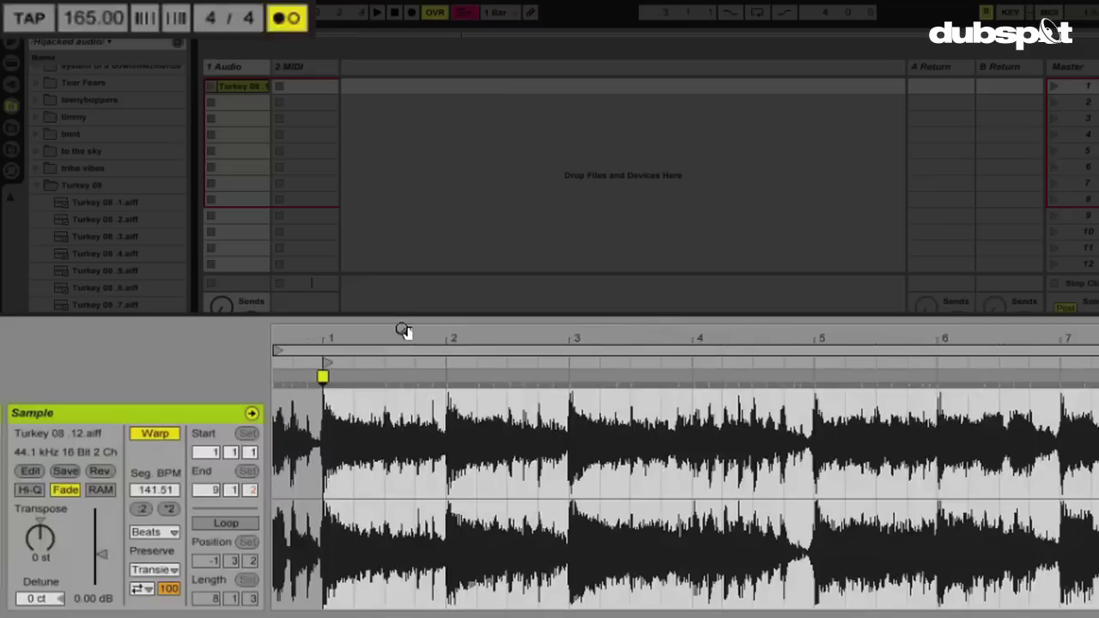
click(221, 523)
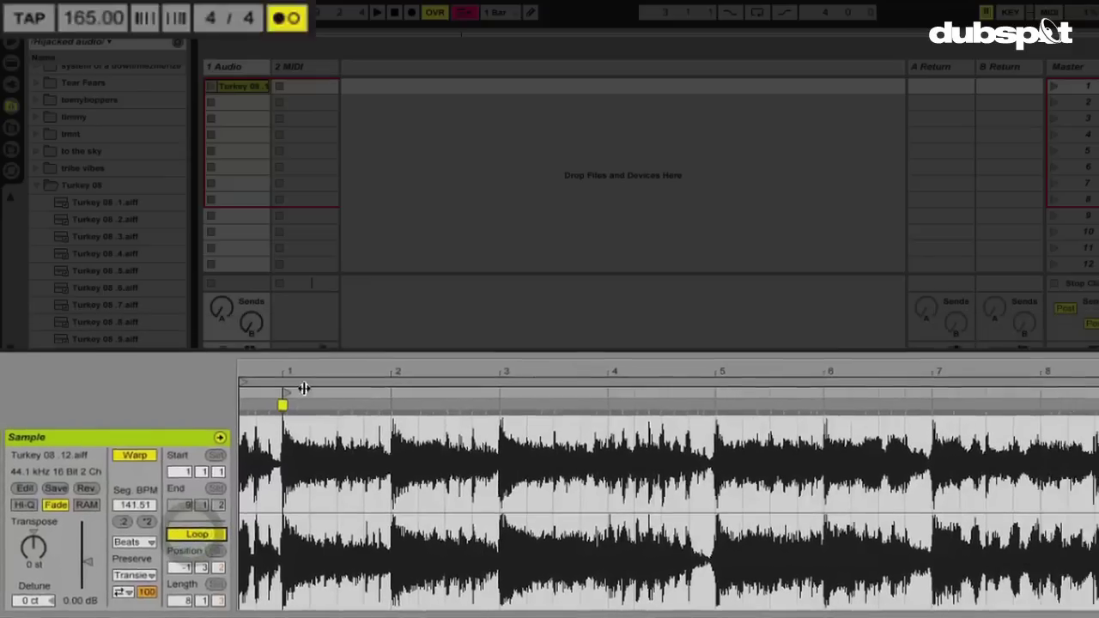
click(304, 388)
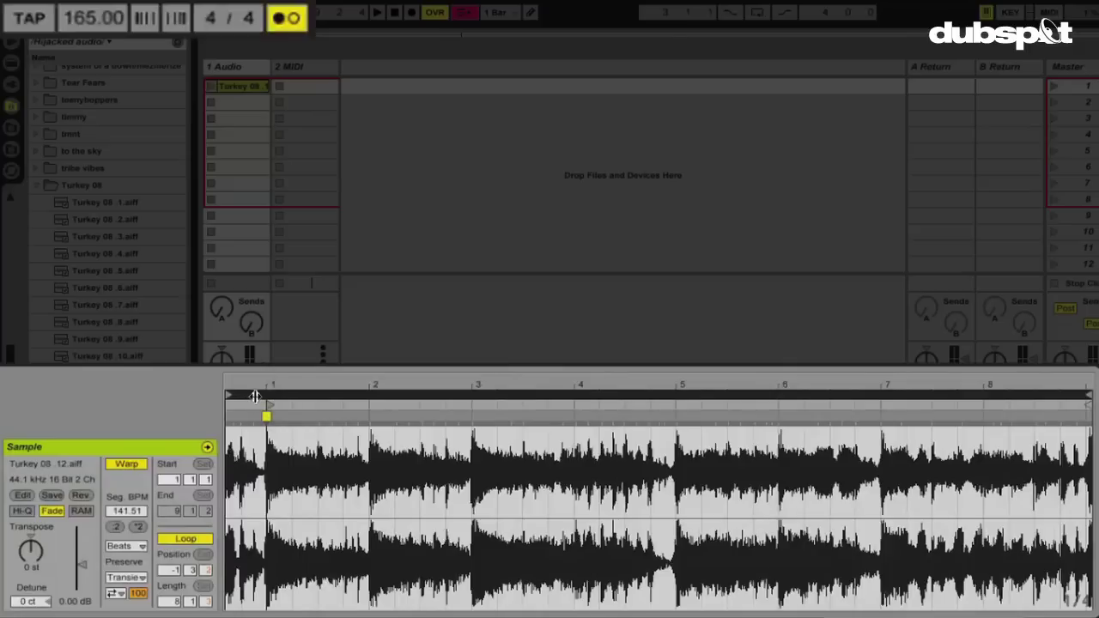
drag(230, 397, 371, 404)
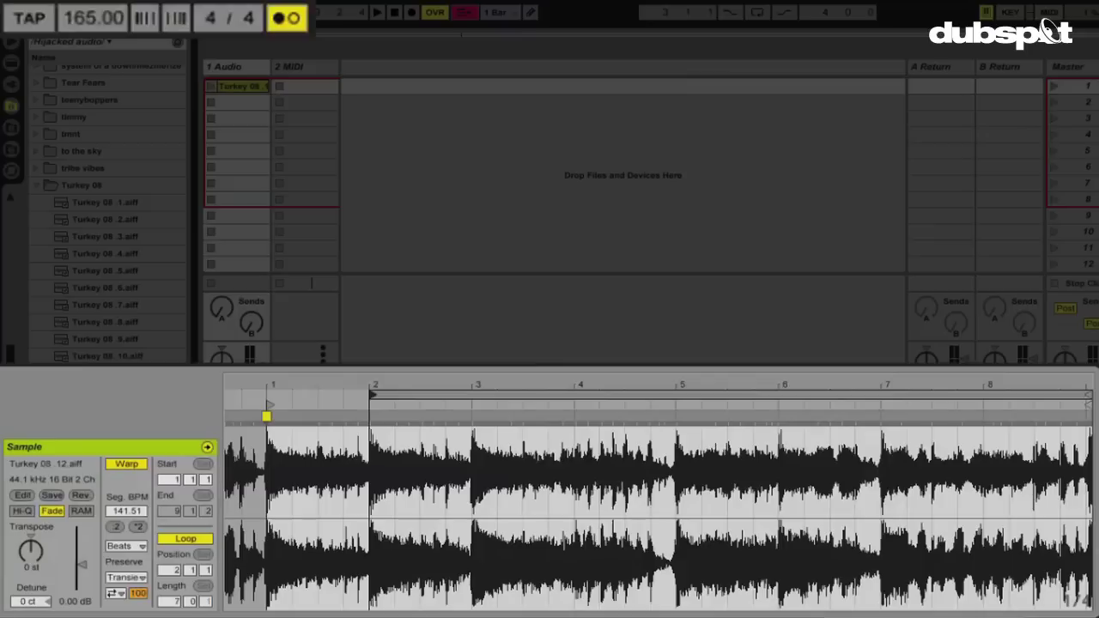
click(1087, 397)
drag(1087, 397, 820, 407)
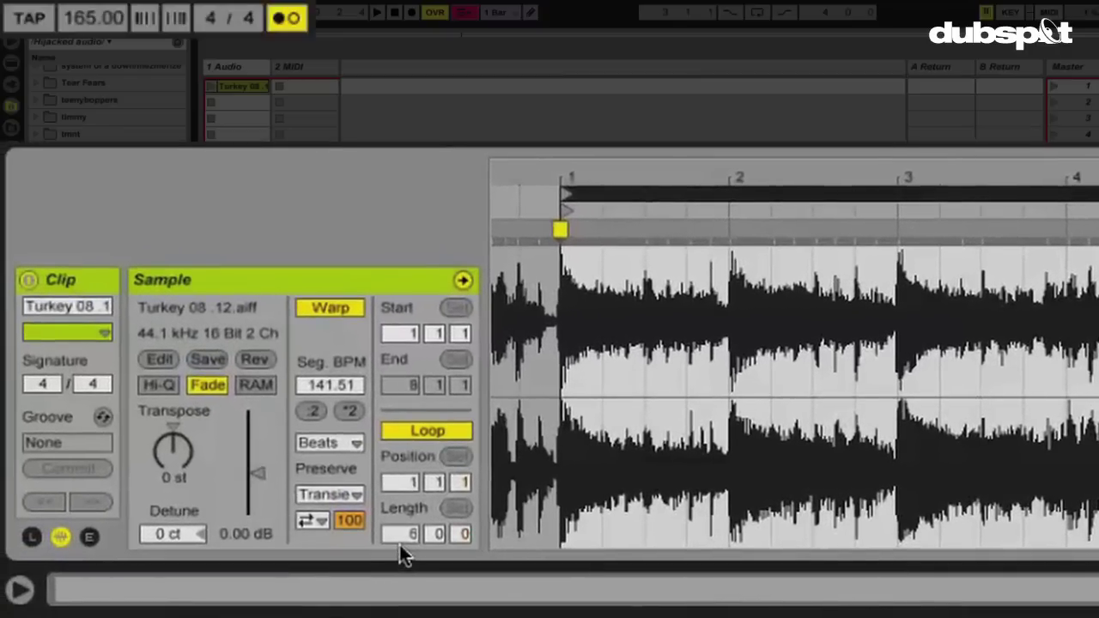
click(410, 534)
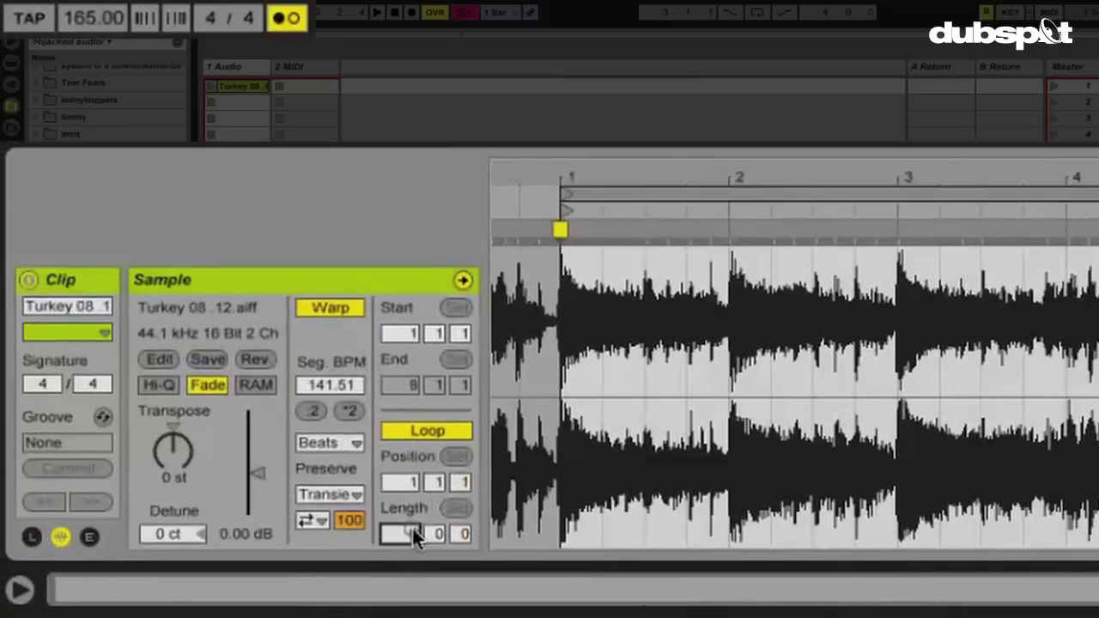
text(8)
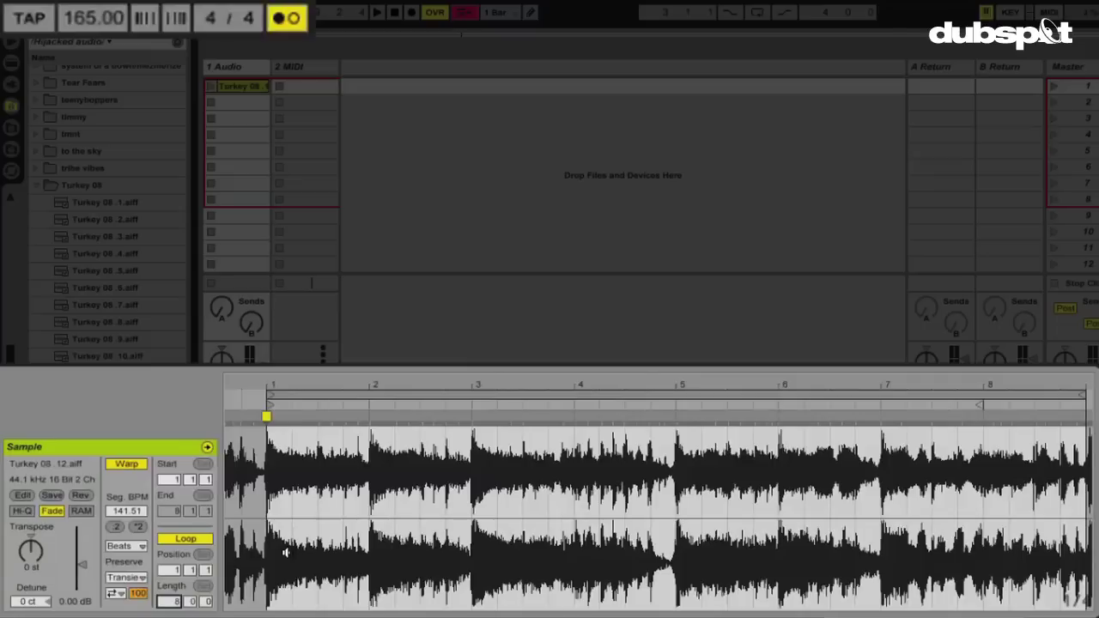
Start playback, launch the looped Turkey 08 clip in 1 Audio, and zoom around its loop end
key(space)
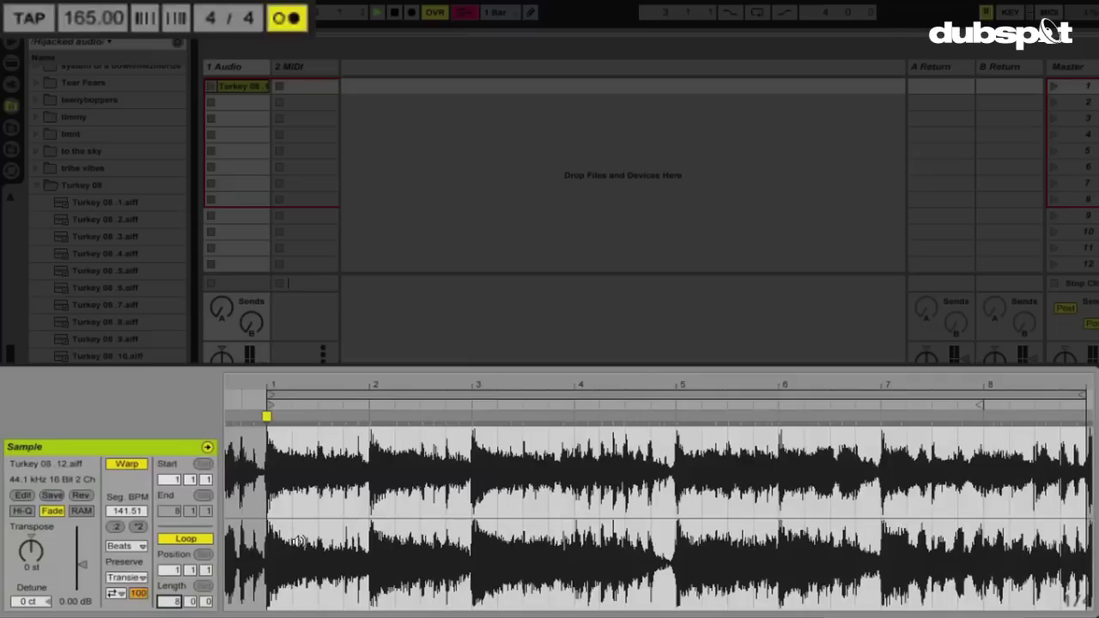
click(212, 88)
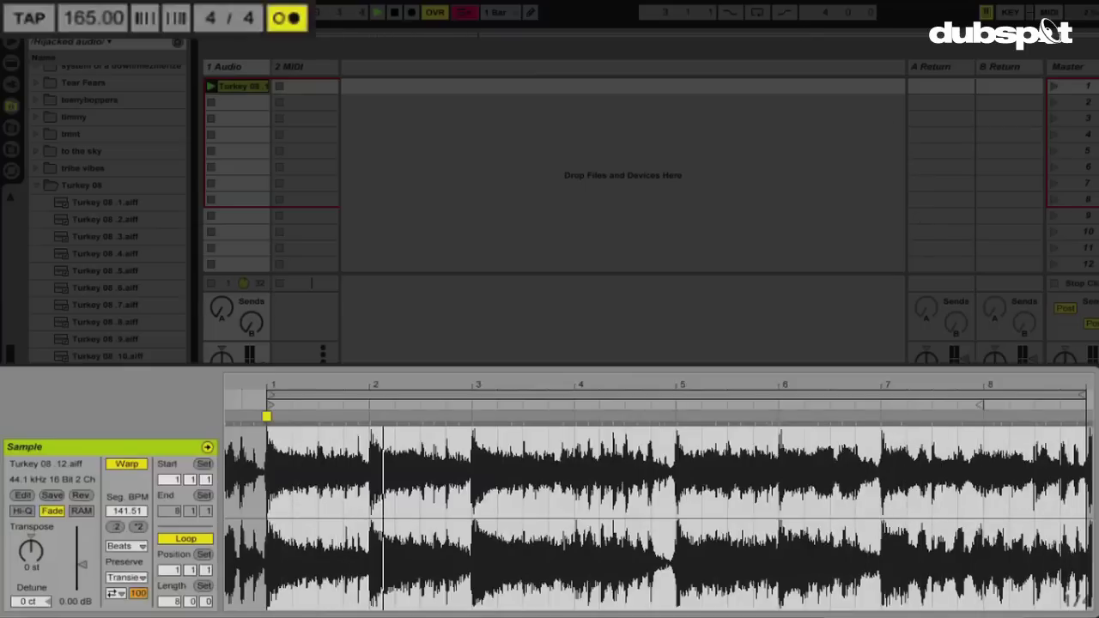
click(1065, 380)
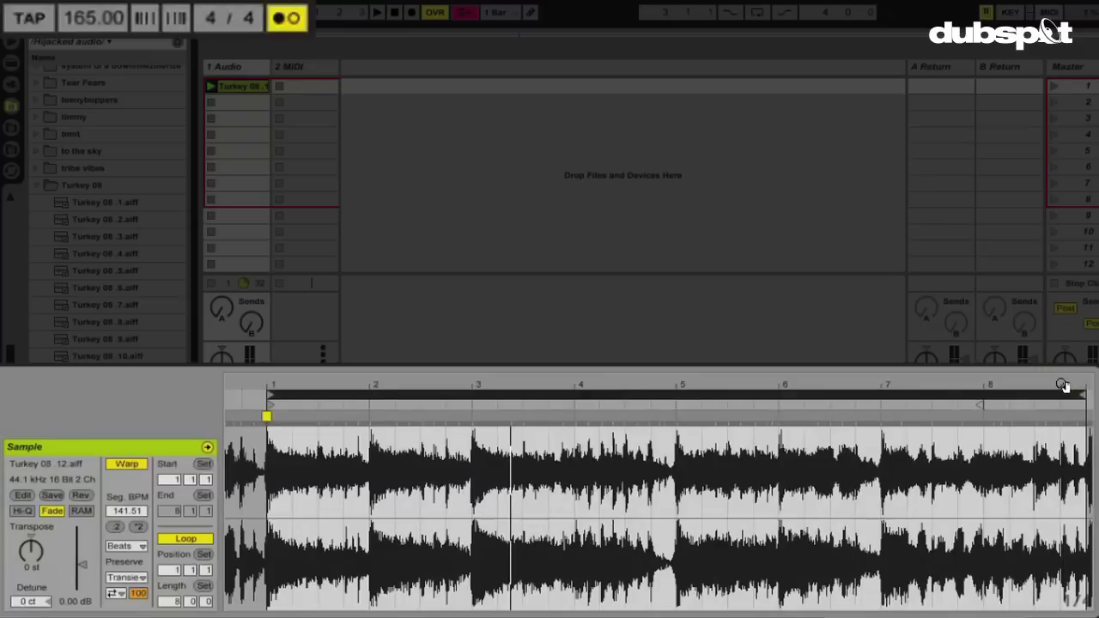
drag(1065, 386, 1065, 386)
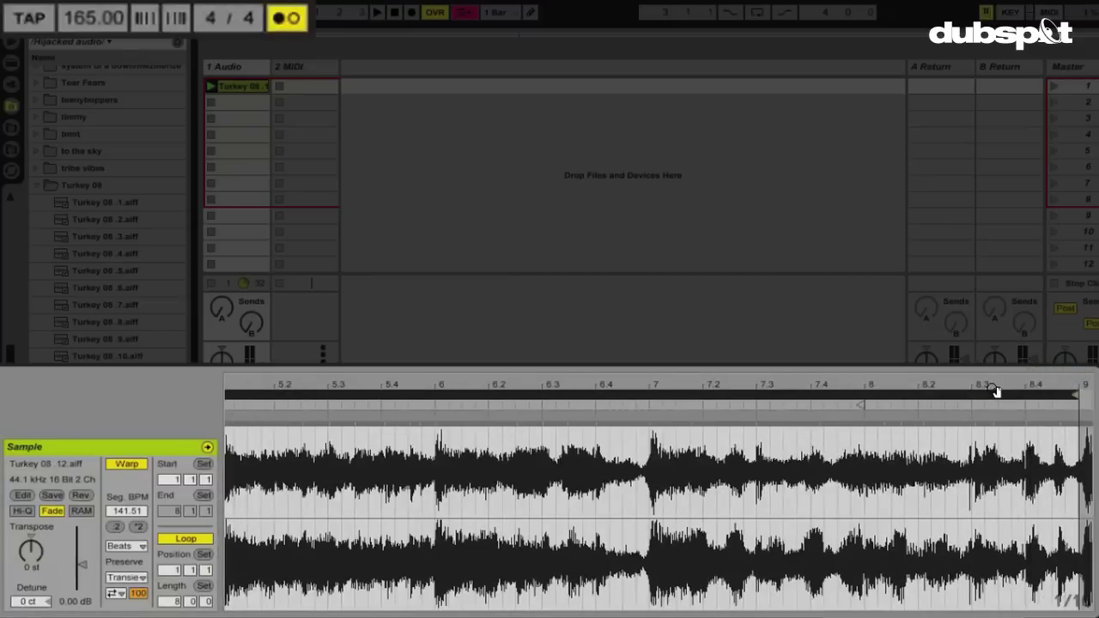
drag(992, 387, 989, 386)
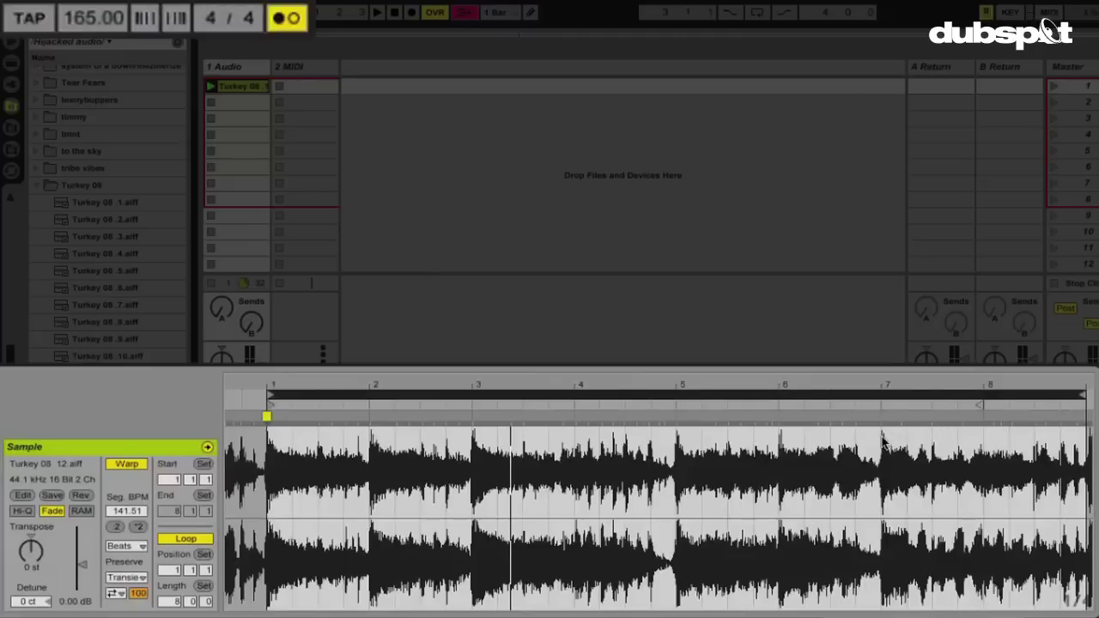
Add a warp marker at bar 8 and drag the sample's end marker back to bar 9
double_click(985, 418)
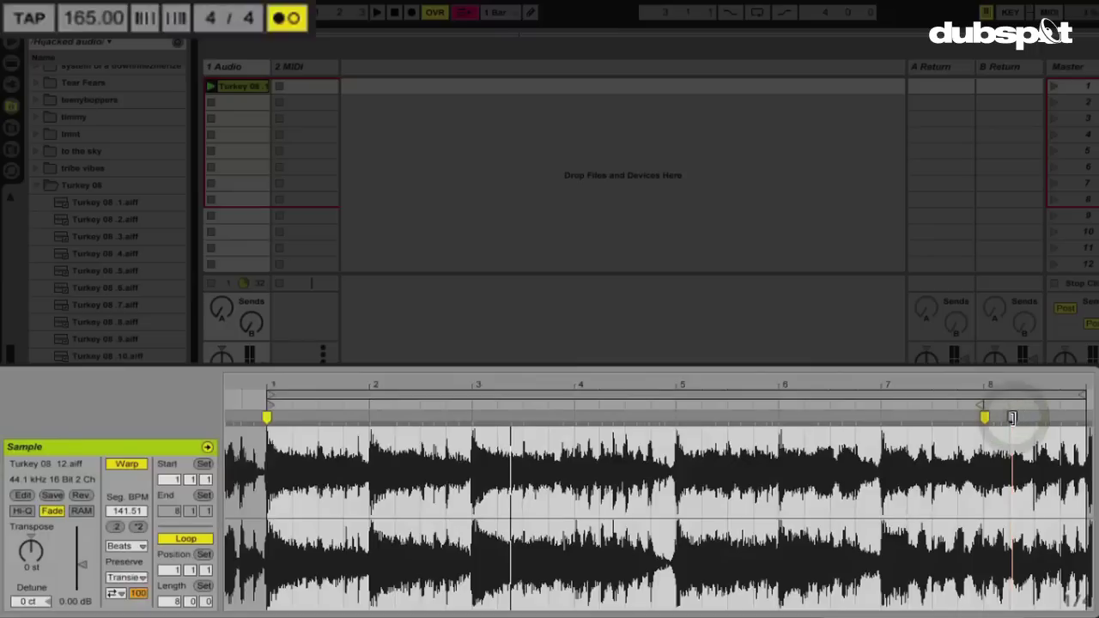
mouse_move(1012, 417)
mouse_down()
mouse_move(1060, 418)
mouse_move(994, 417)
mouse_move(998, 428)
mouse_up()
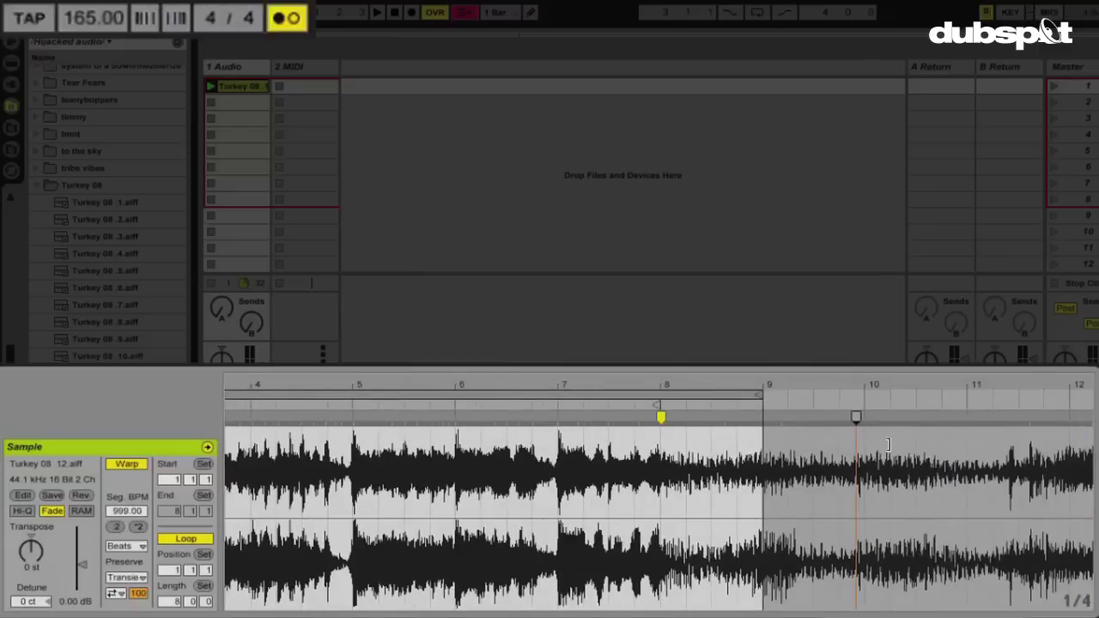
drag(856, 418, 814, 419)
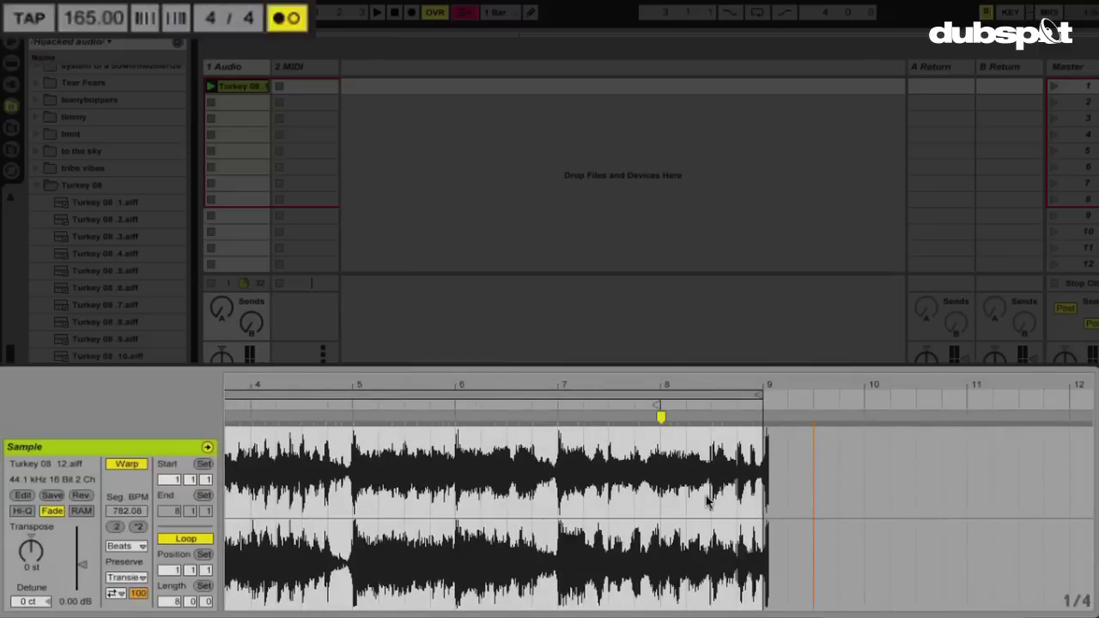
scroll(709, 501, left, 2)
scroll(709, 500, left, 4)
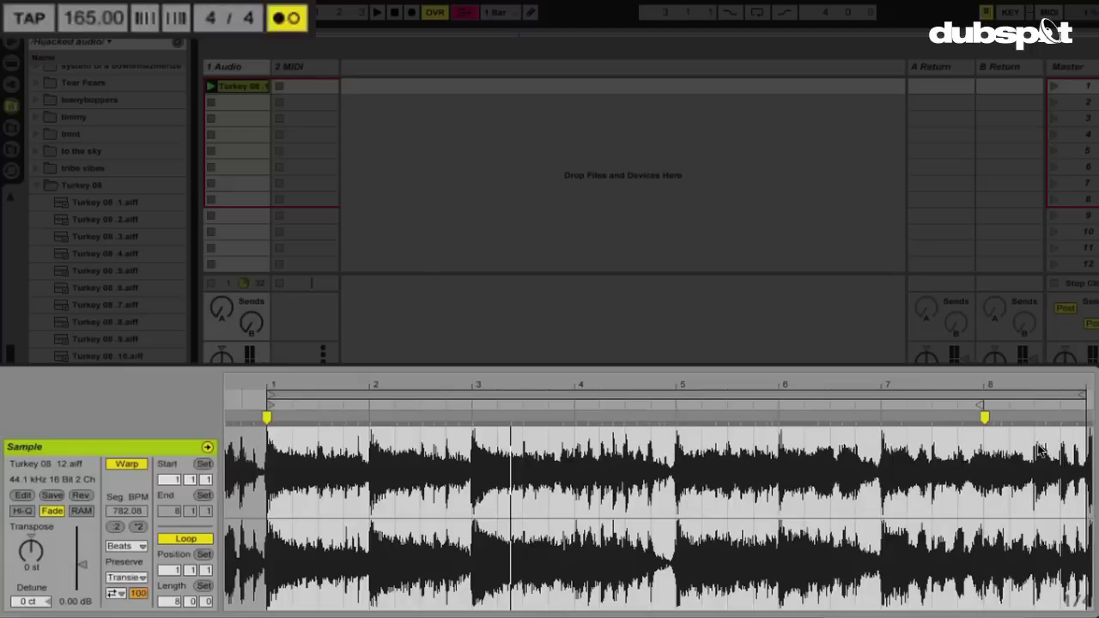
Zoom in and loop-play the audio from bar 8 onward to hear the late hit
drag(1072, 388, 1006, 389)
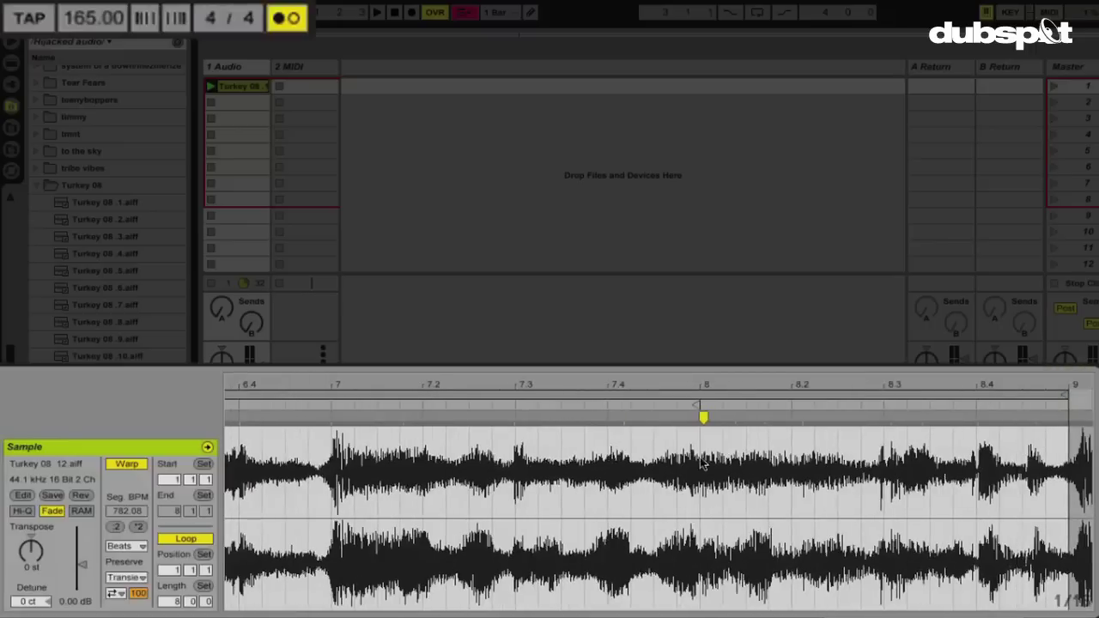
drag(700, 467, 1071, 517)
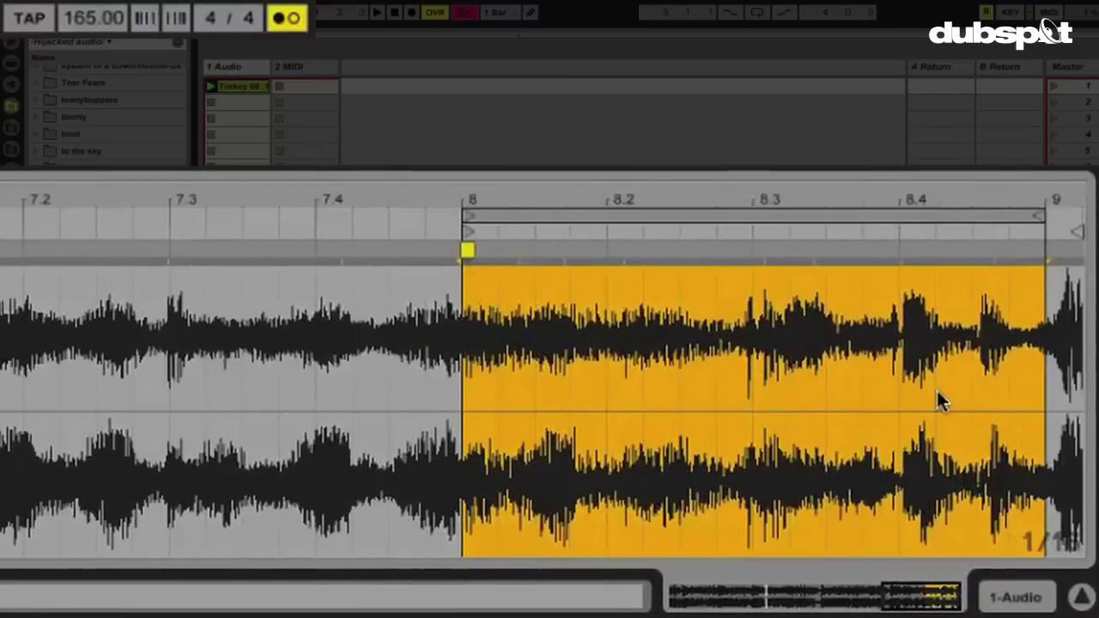
key(space)
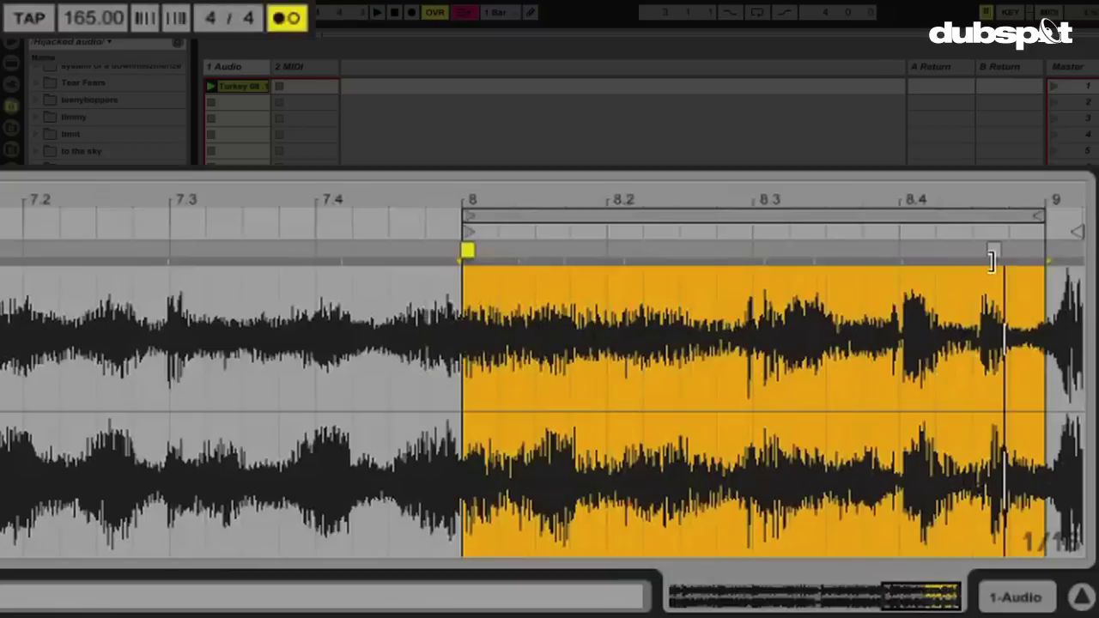
click(992, 258)
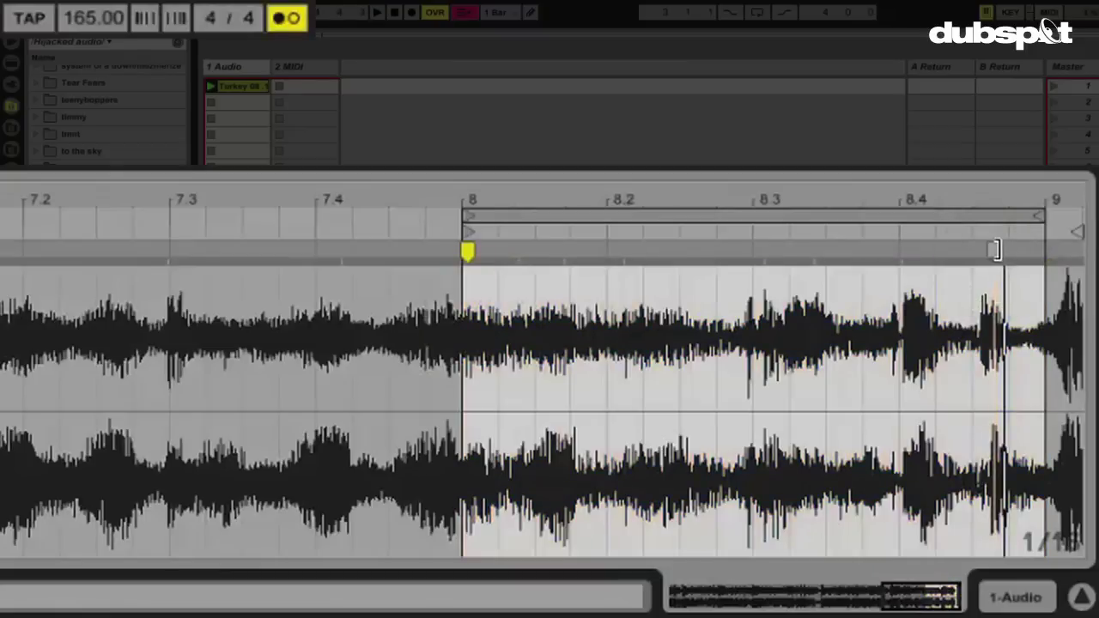
Pull the late warp marker in bar 8 slightly earlier, undoing a first misplaced move
click(994, 249)
drag(993, 249, 972, 249)
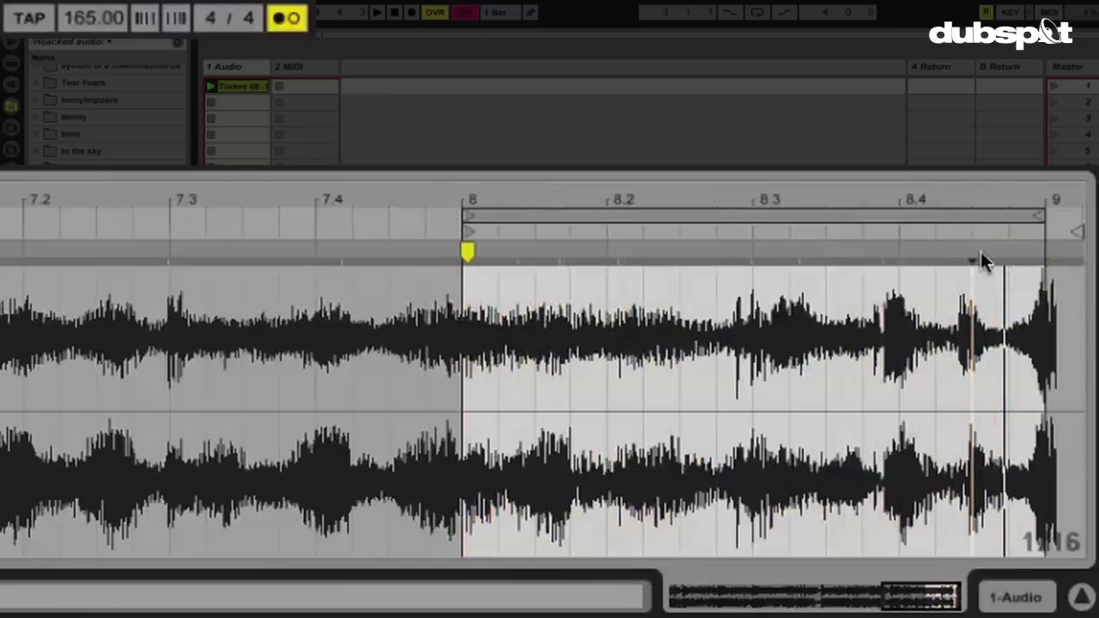
key(ctrl+z)
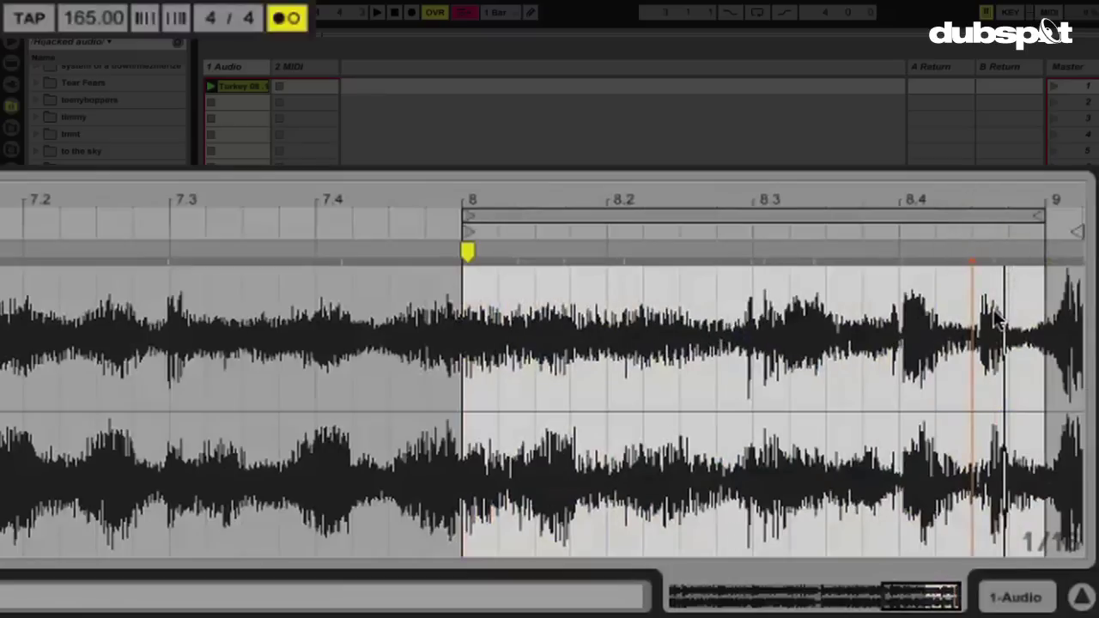
click(993, 252)
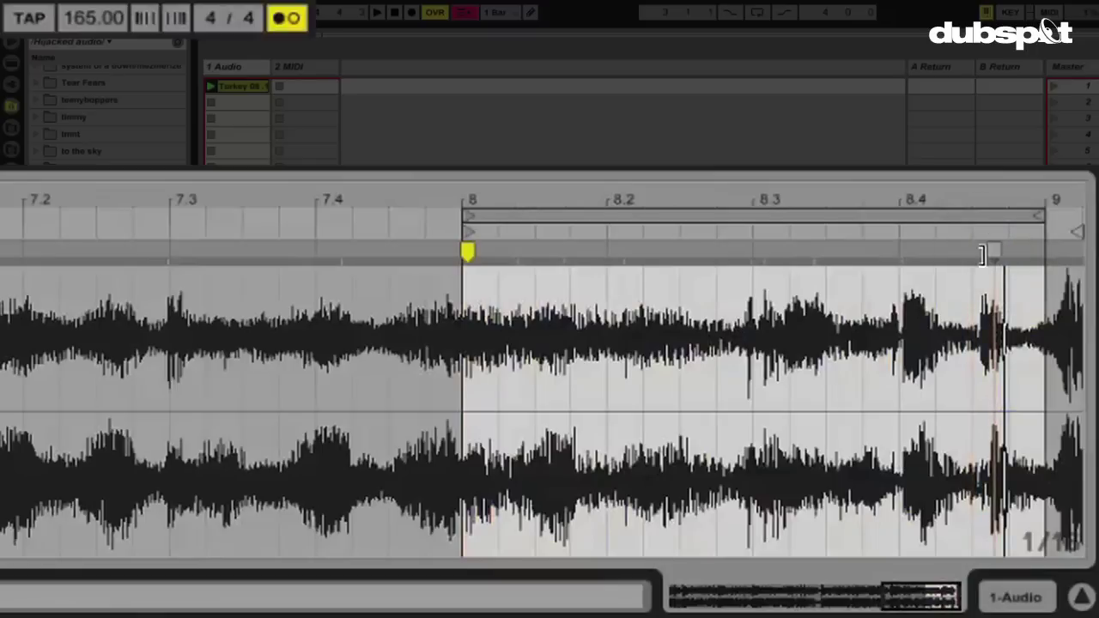
drag(993, 252, 982, 251)
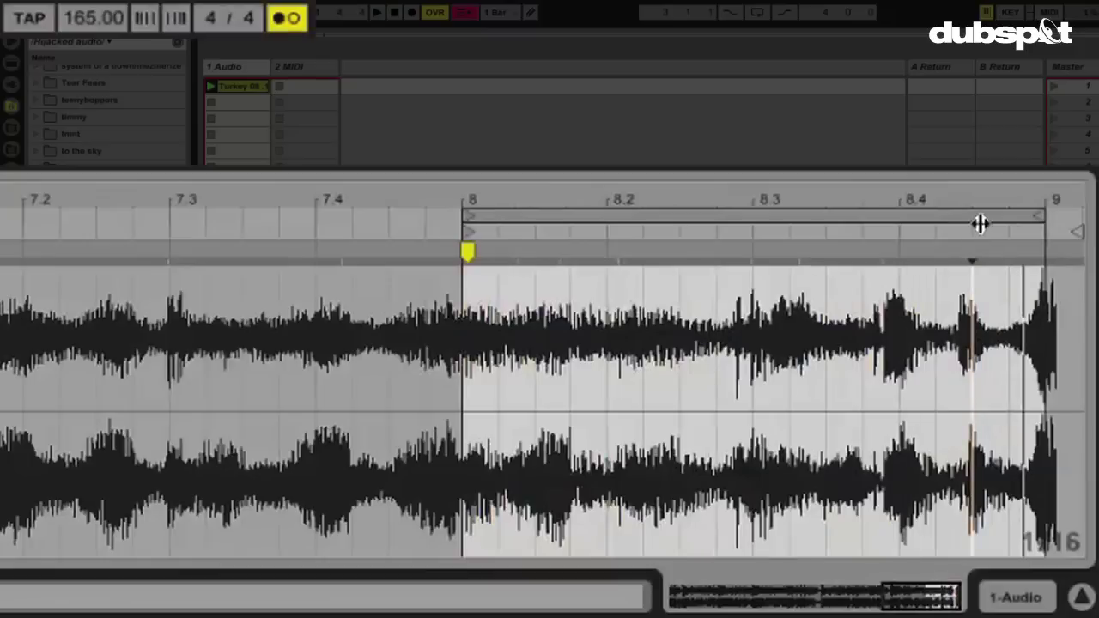
Zoom into the second half of bar 8 and turn Fixed Grid off
drag(982, 206, 986, 206)
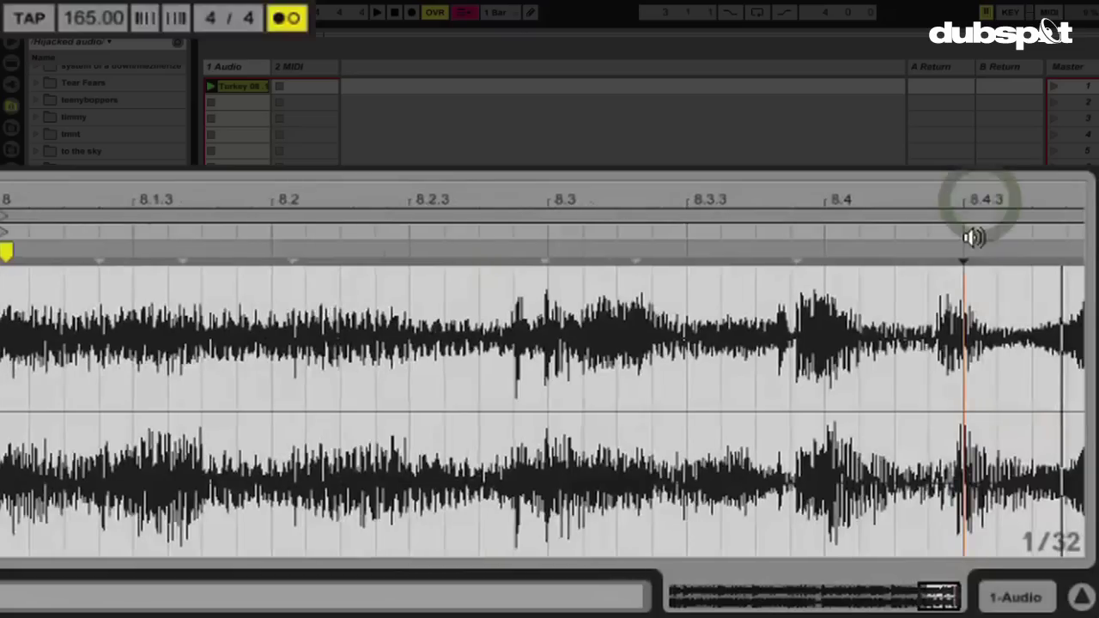
click(951, 267)
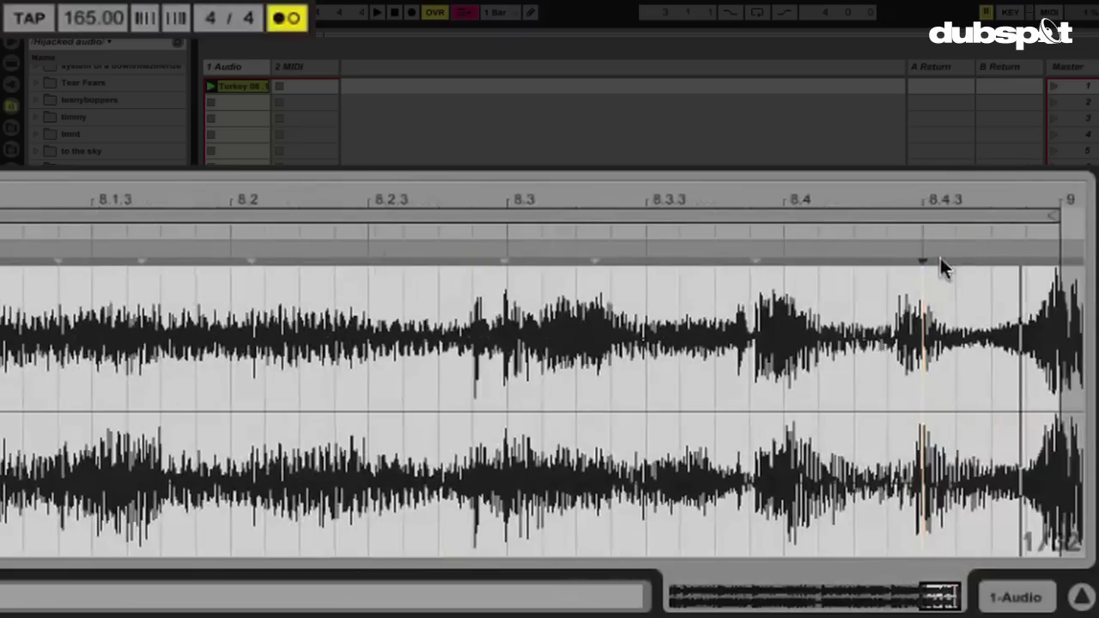
right_click(939, 308)
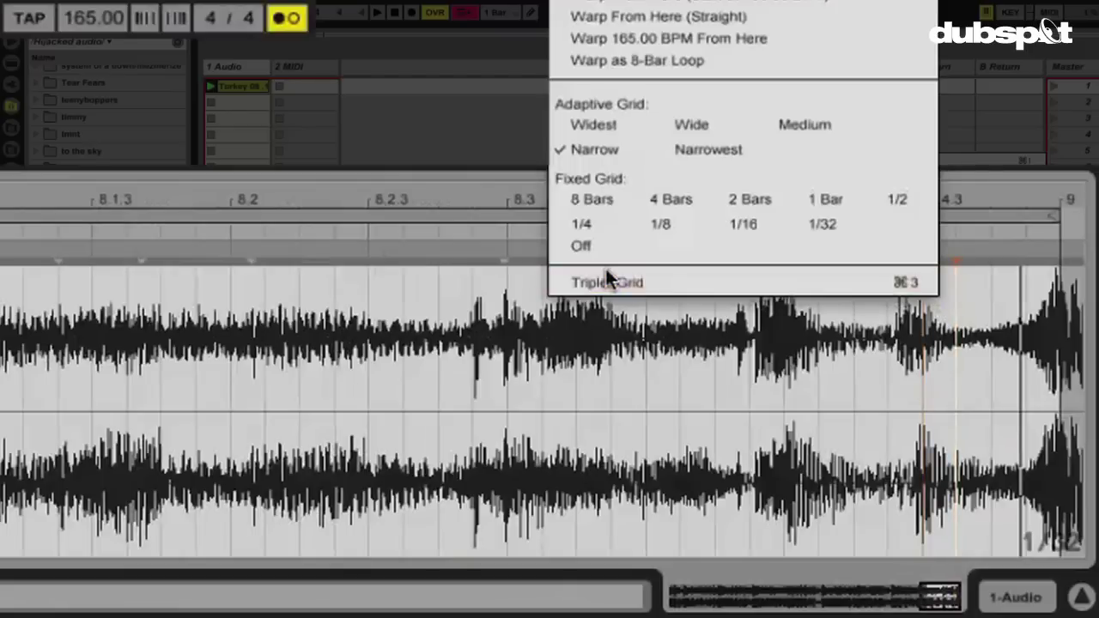
click(590, 245)
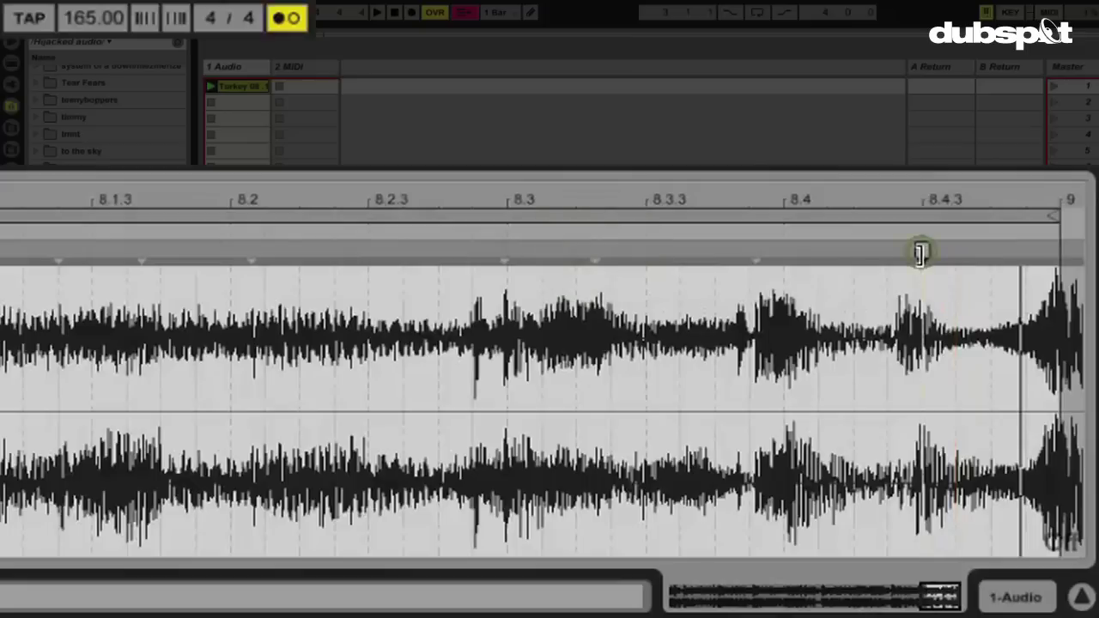
Shift the warp marker near 8.4.3 slightly later, then play the clip to check timing
drag(920, 252, 938, 254)
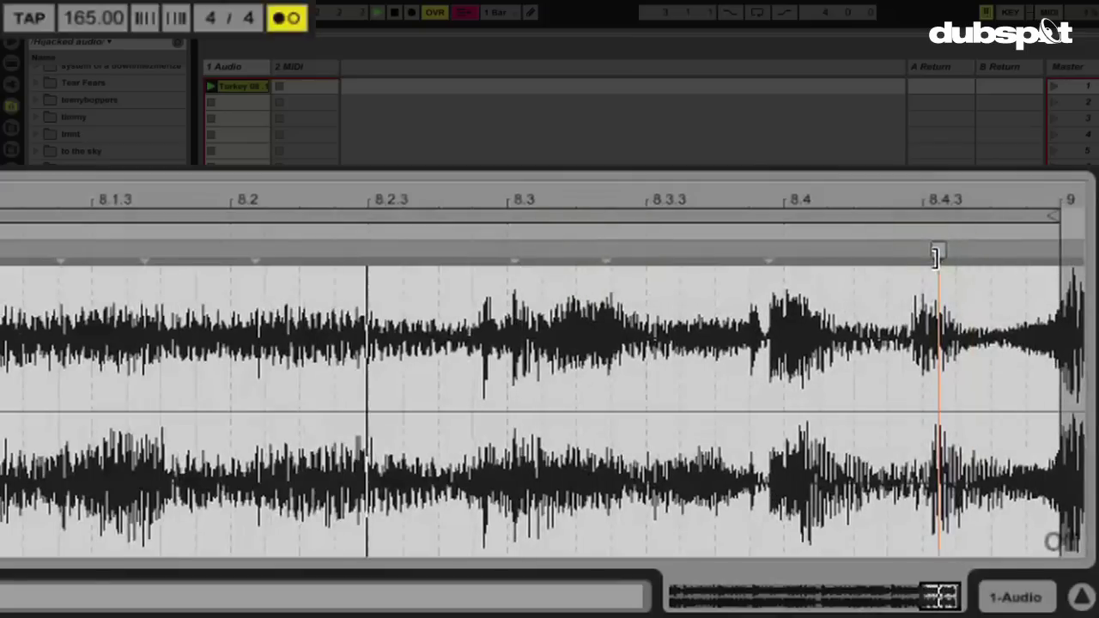
drag(936, 255, 945, 257)
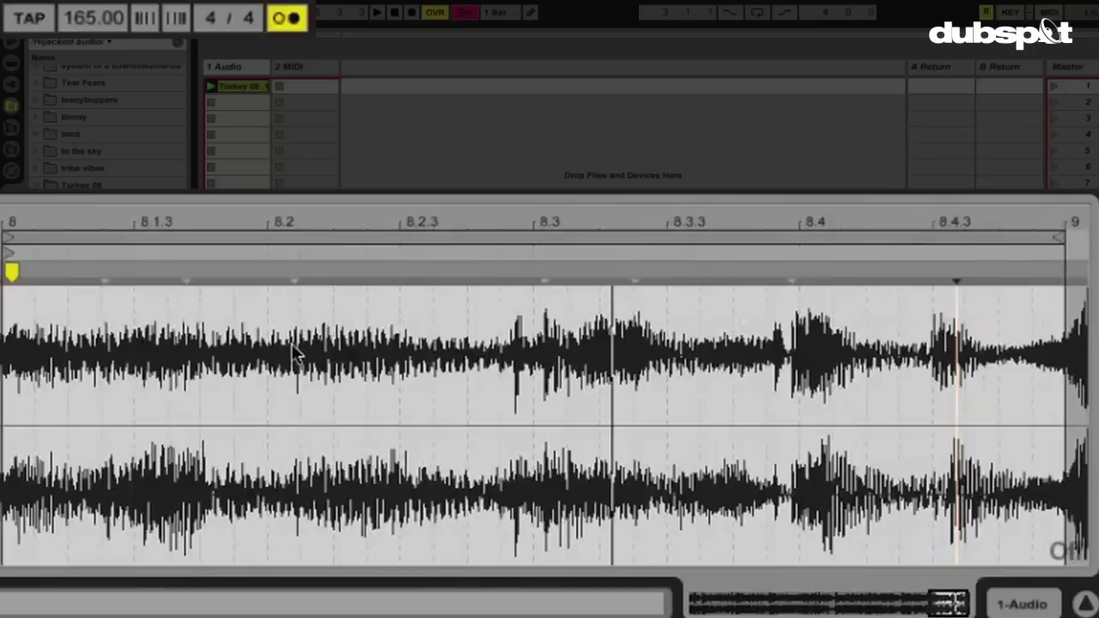
key(space)
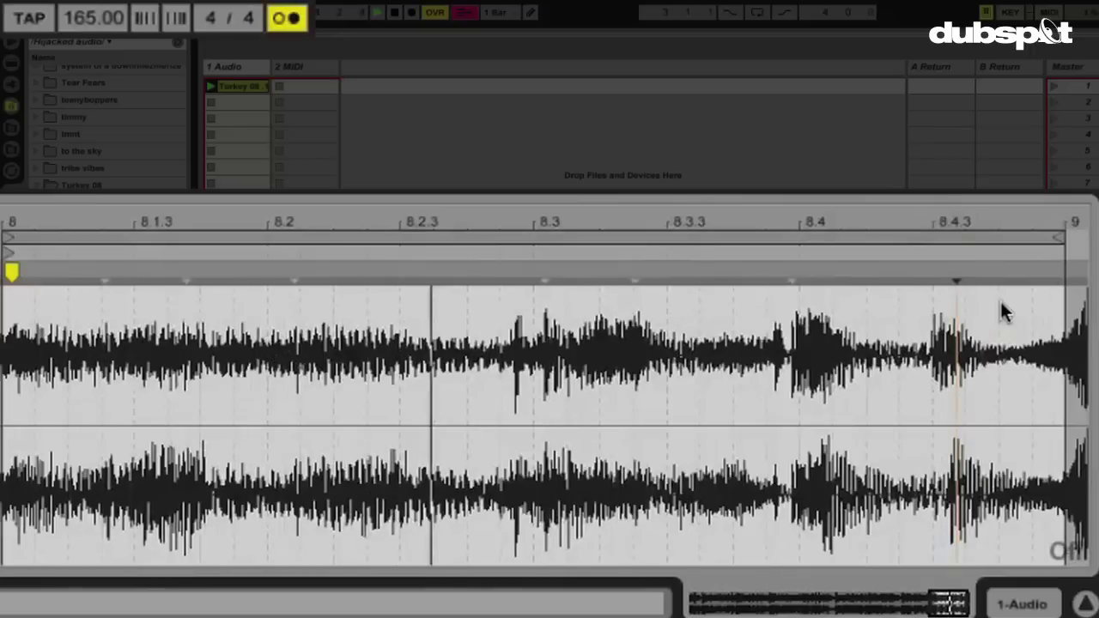
key(space)
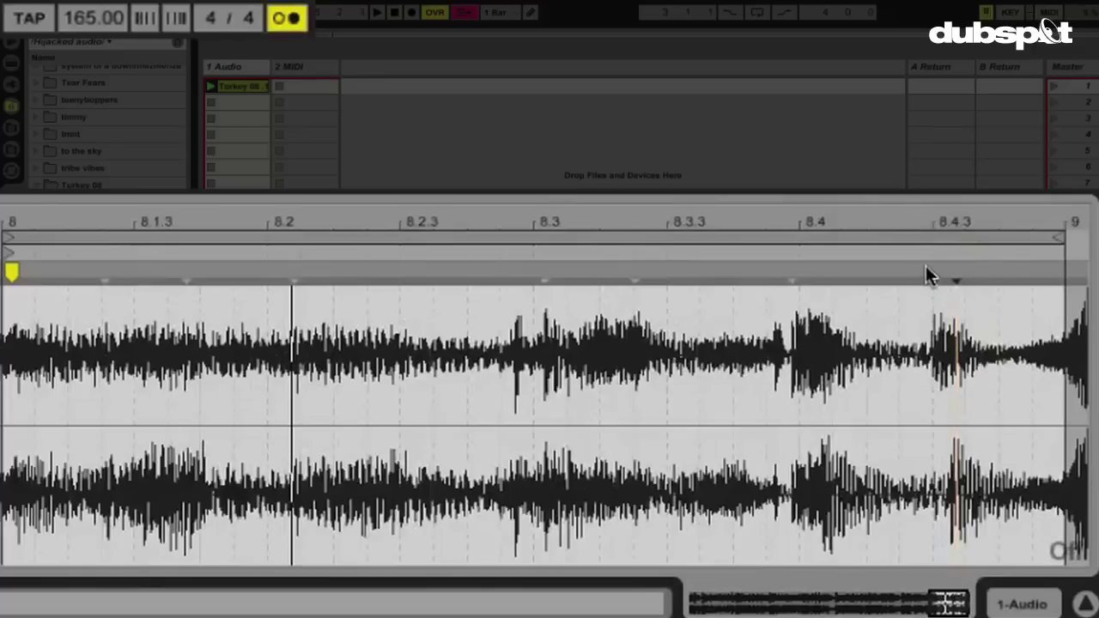
Add warp markers at the hits near 8.4.3, just before 8.3, and just after 8.1.3
double_click(927, 271)
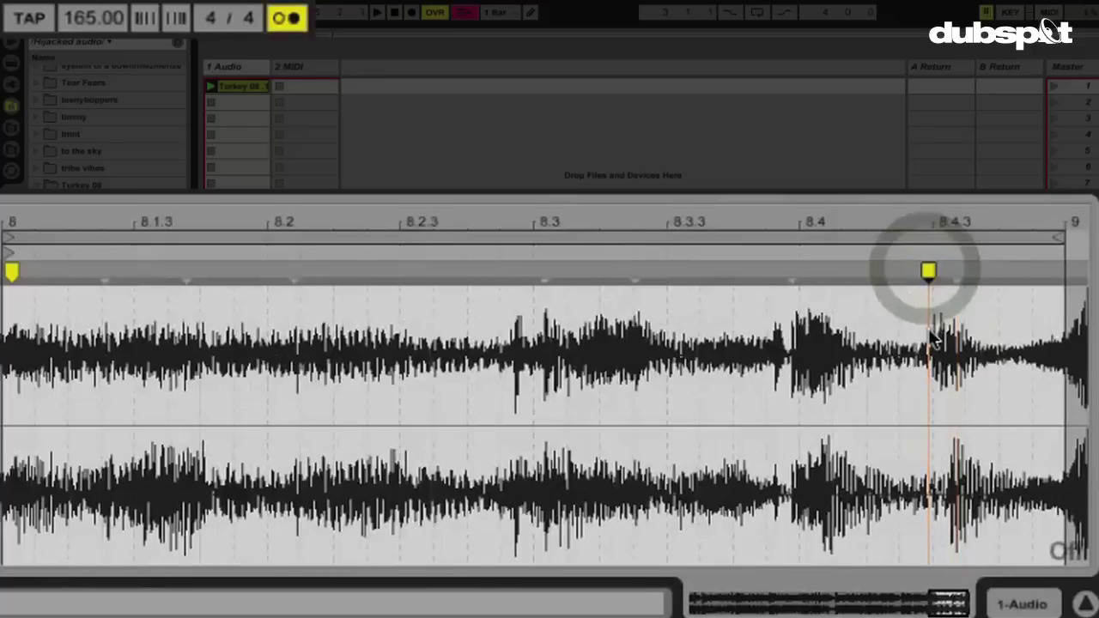
key(space)
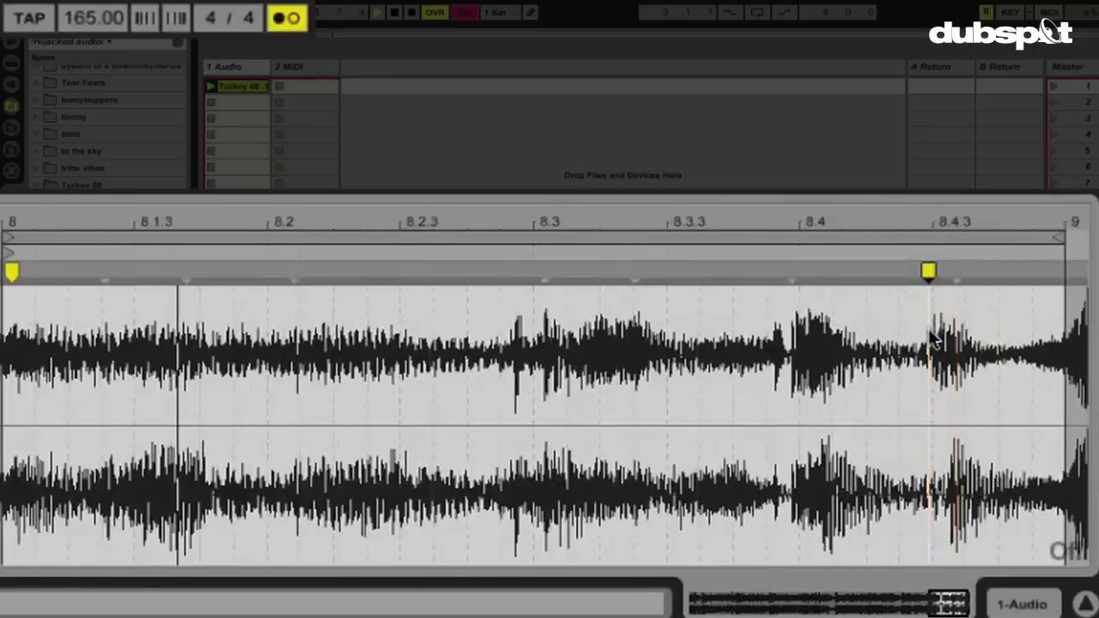
double_click(503, 272)
click(503, 272)
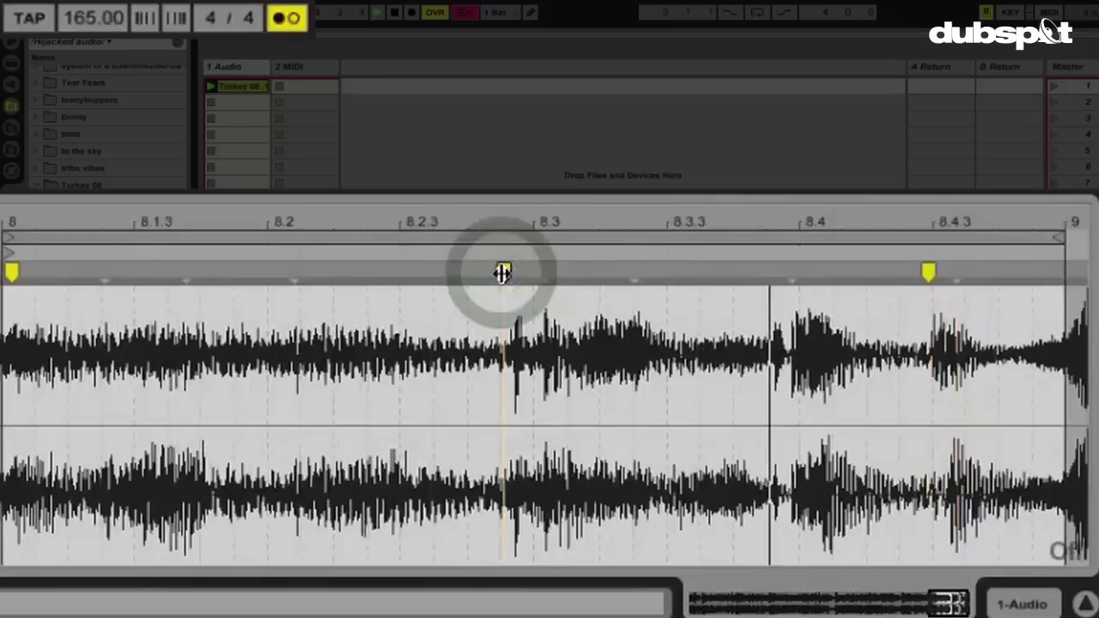
double_click(186, 275)
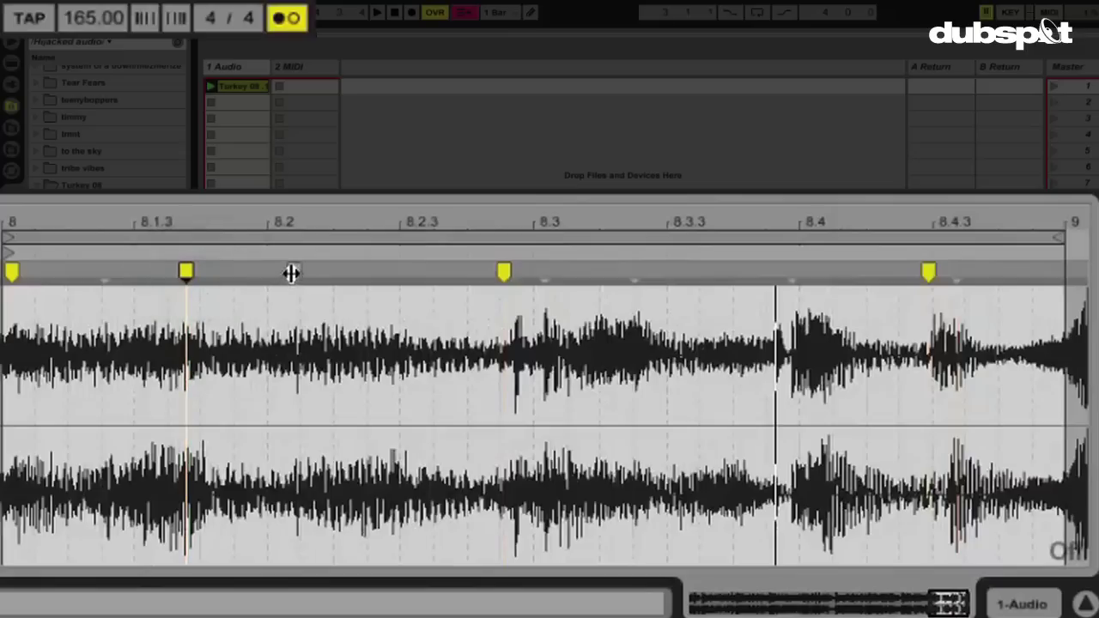
Add a marker near 8.2 nudged later, and pull the pre-8.3 marker slightly earlier while auditioning
mouse_move(290, 273)
mouse_down()
mouse_move(449, 273)
mouse_move(364, 286)
mouse_move(211, 277)
mouse_move(427, 287)
mouse_move(346, 275)
mouse_move(267, 284)
mouse_up()
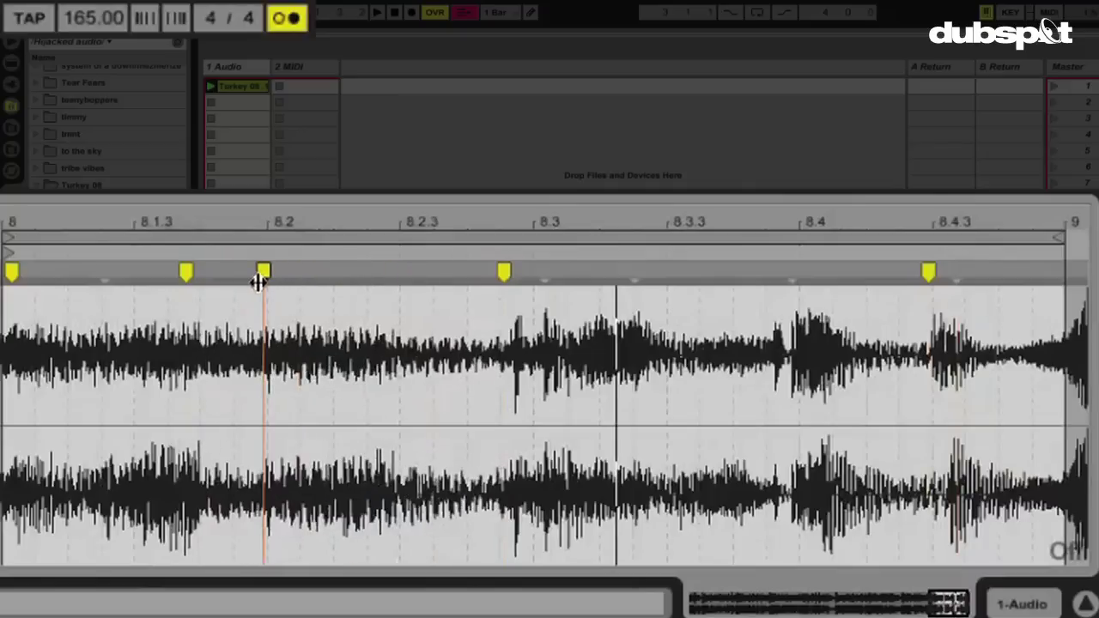
drag(257, 282, 265, 285)
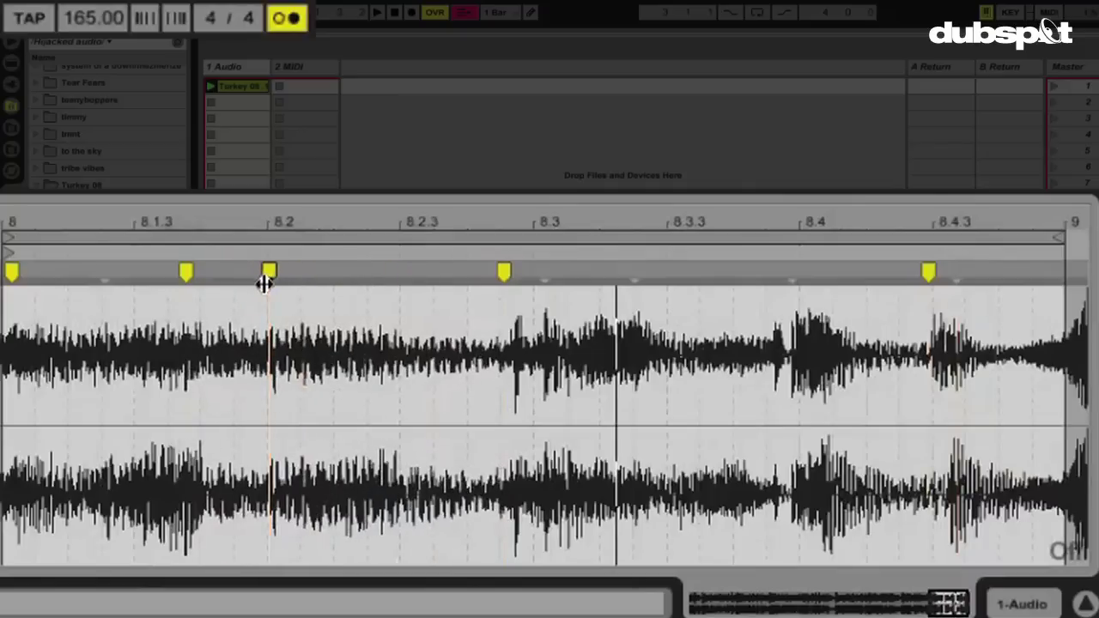
key(space)
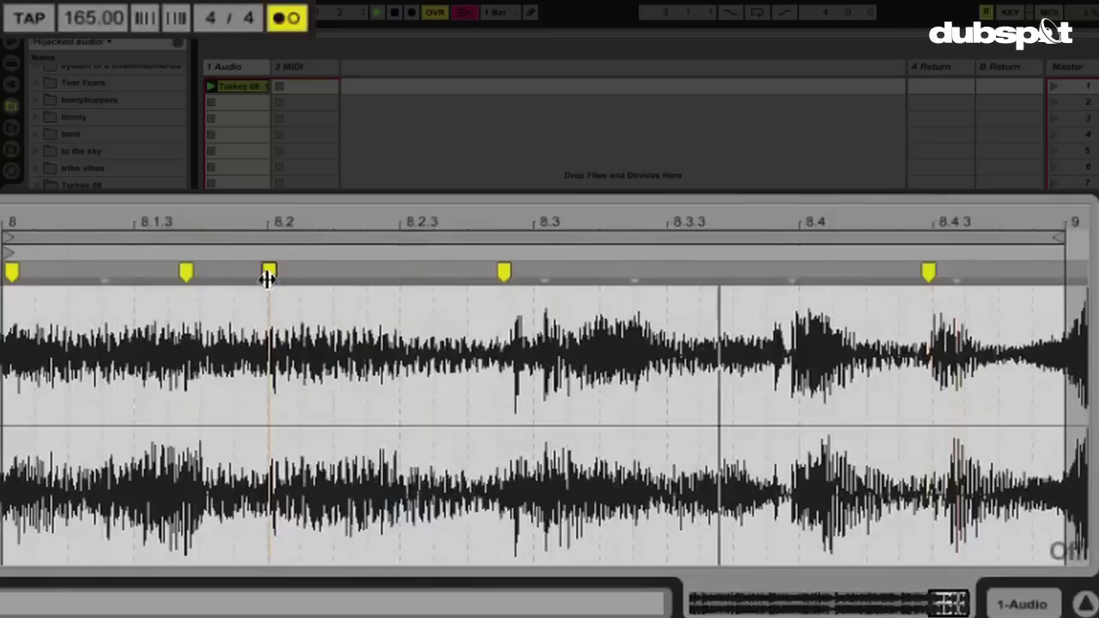
drag(268, 278, 274, 273)
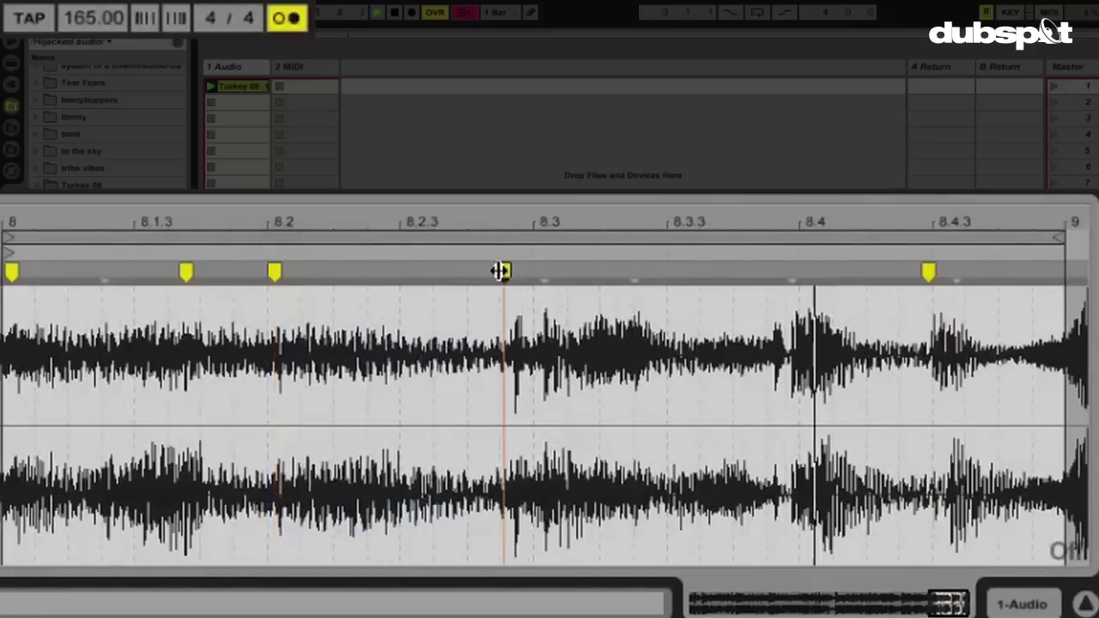
drag(504, 272, 484, 273)
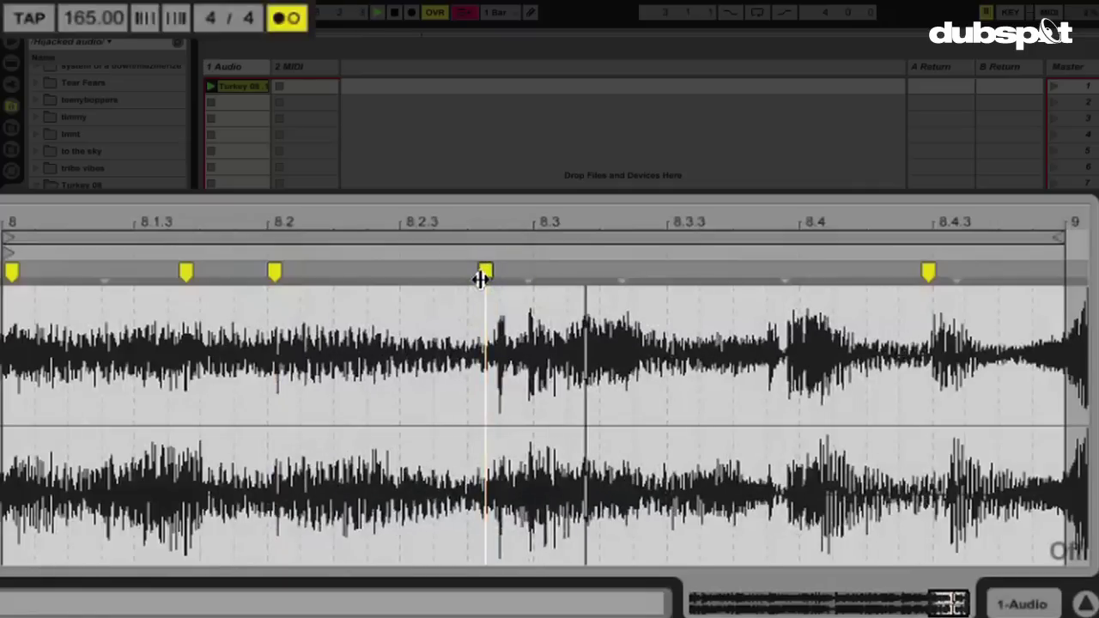
key(space)
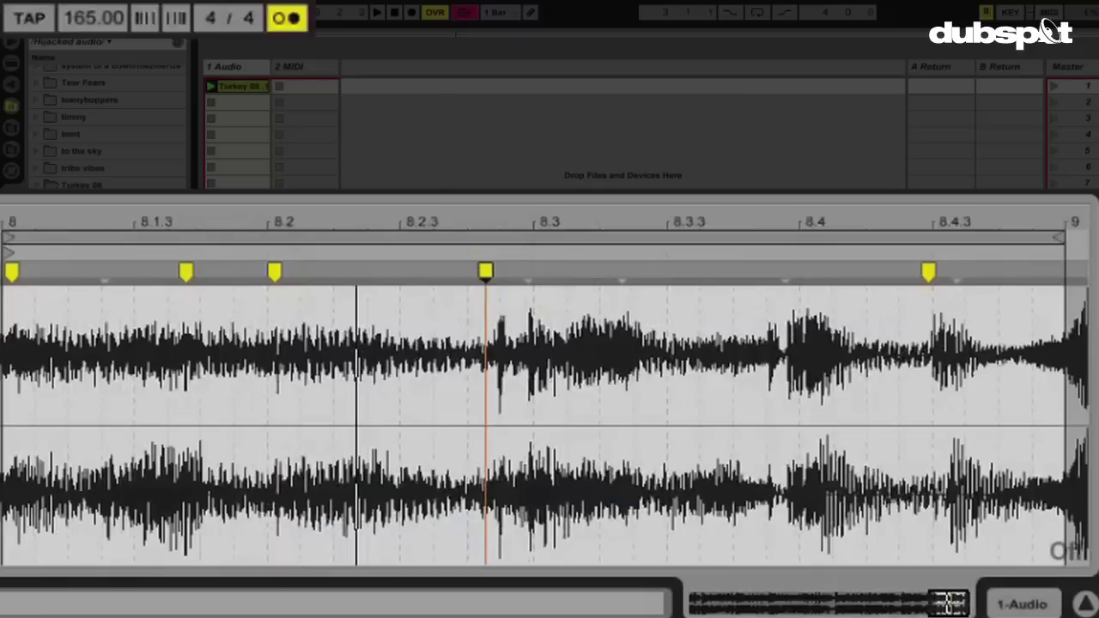
Turn the warp grid back on and zoom out to the whole clip
right_click(117, 339)
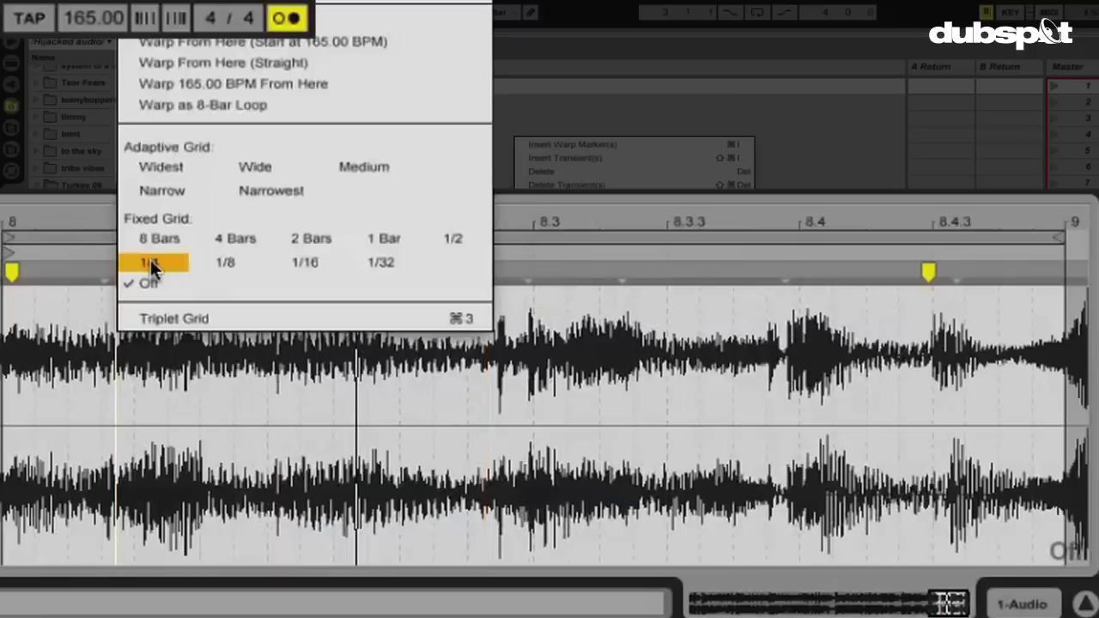
click(162, 191)
drag(138, 207, 135, 217)
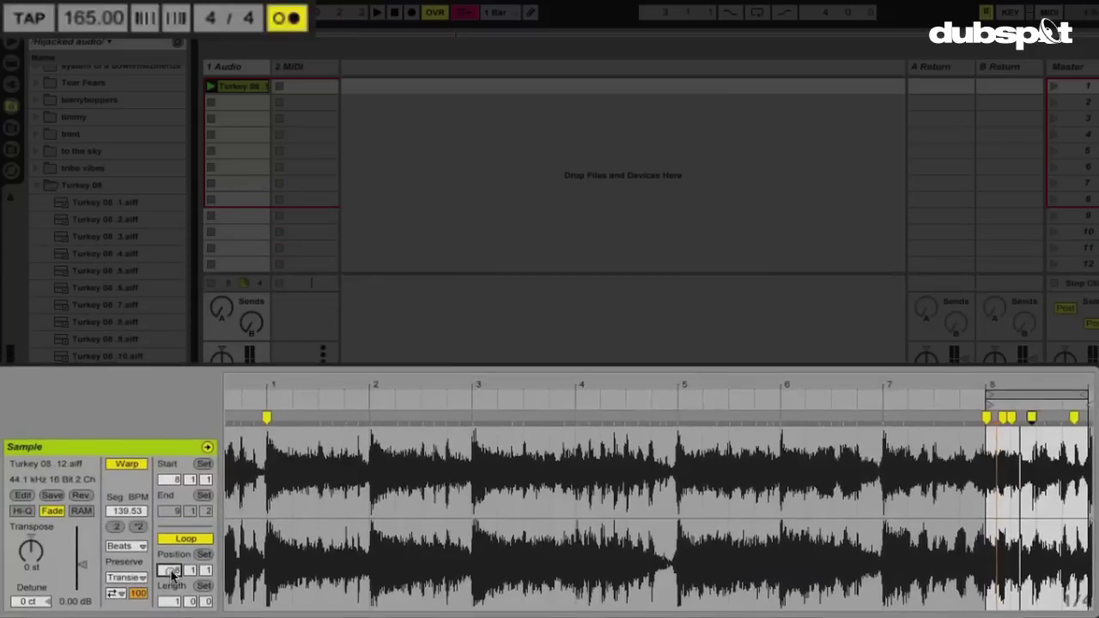
Move the loop start to bar 1 and set the loop length to 8 bars
drag(171, 574, 182, 590)
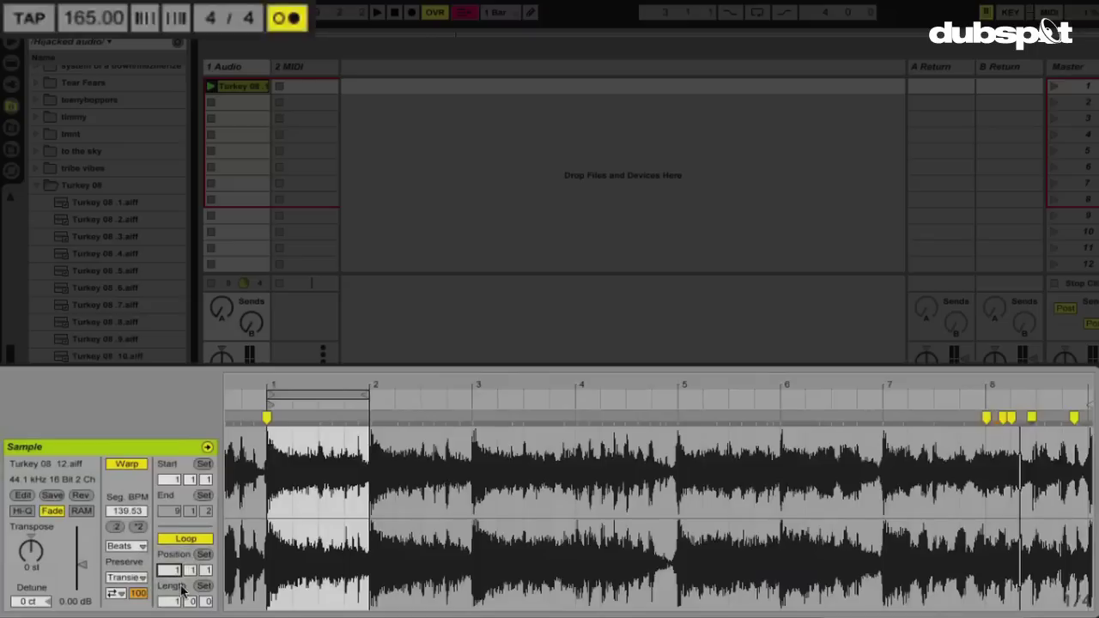
click(167, 602)
text(8)
key(Return)
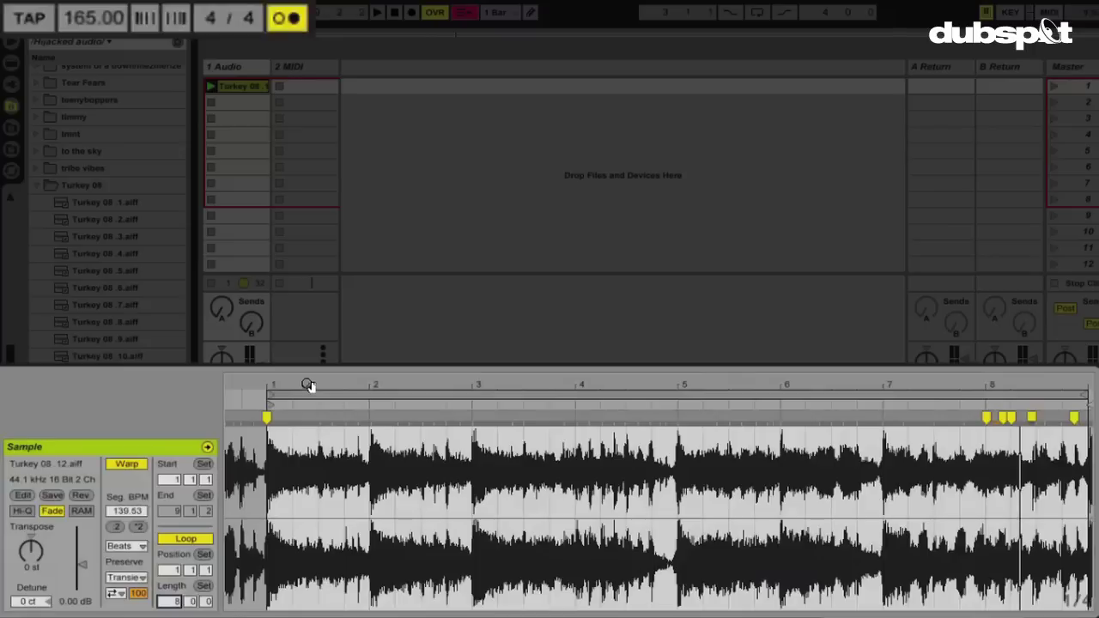
Zoom around the clip and play the 8-bar Turkey 08 loop starting from bar 3
drag(310, 384, 321, 380)
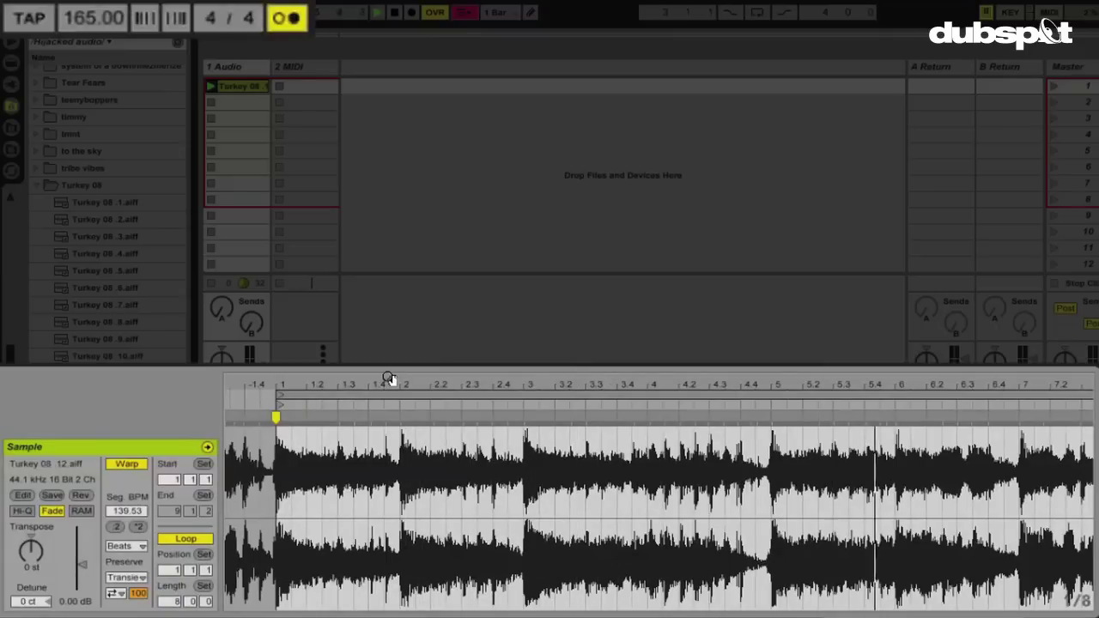
drag(418, 383, 413, 380)
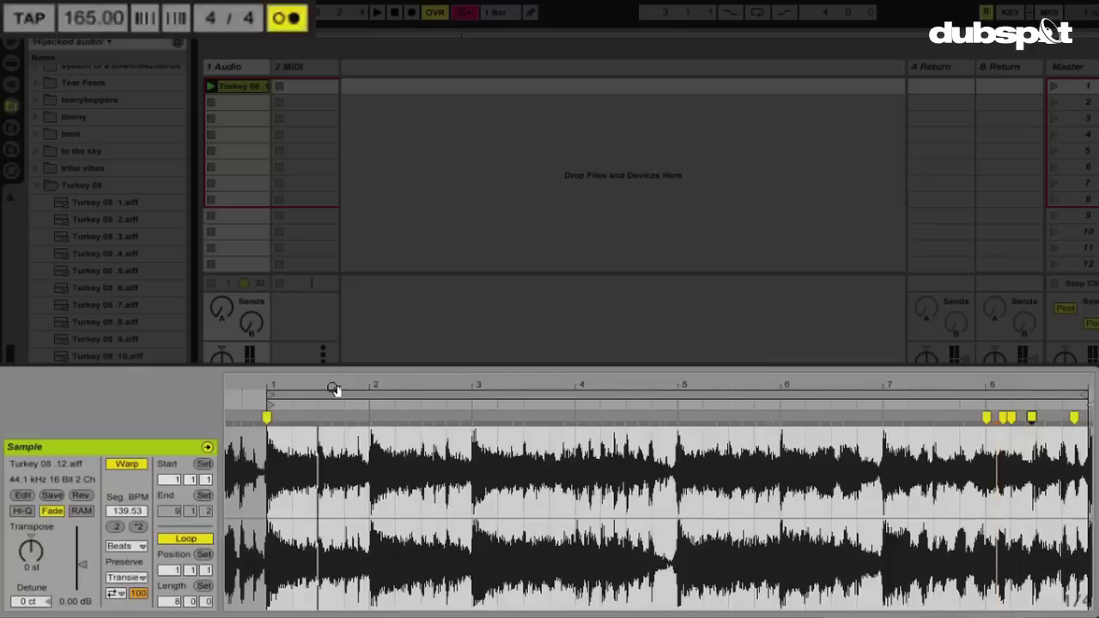
drag(332, 385, 329, 386)
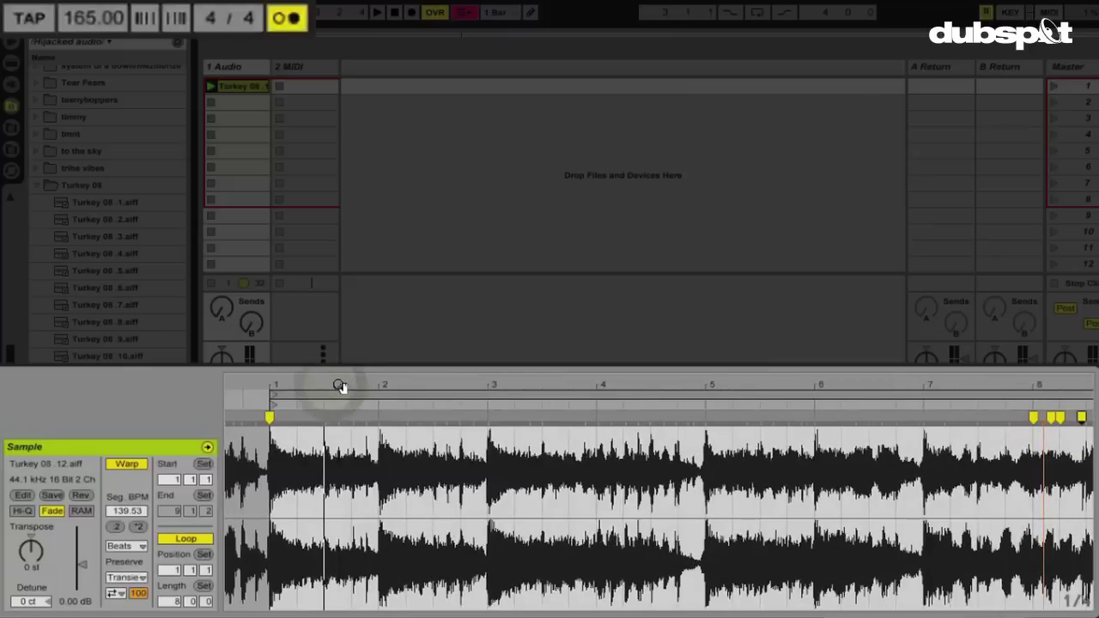
drag(340, 385, 338, 383)
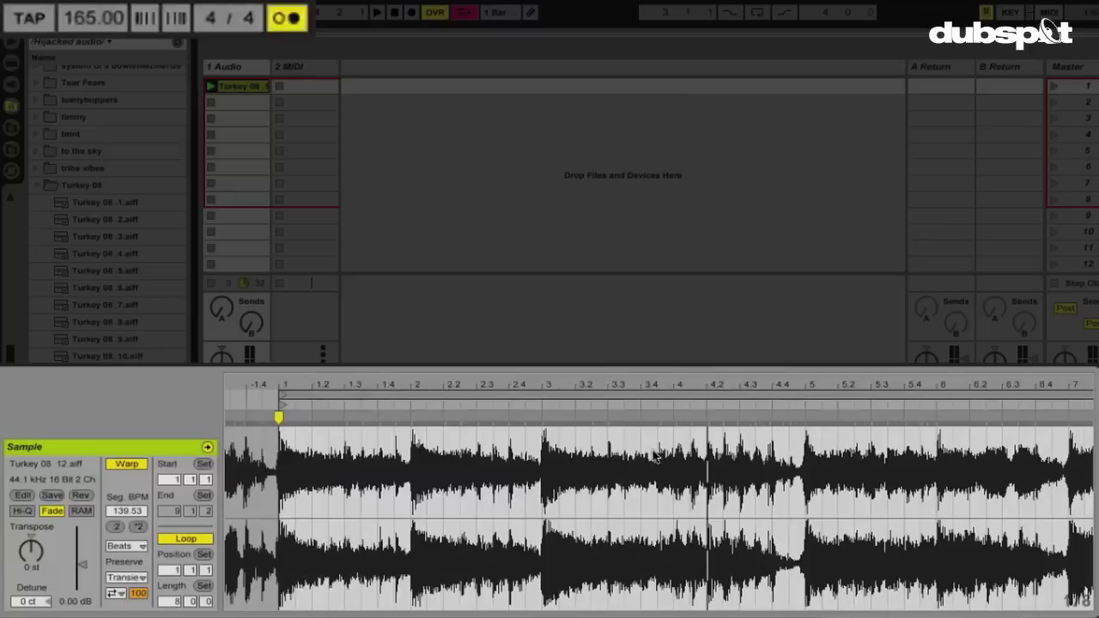
click(608, 407)
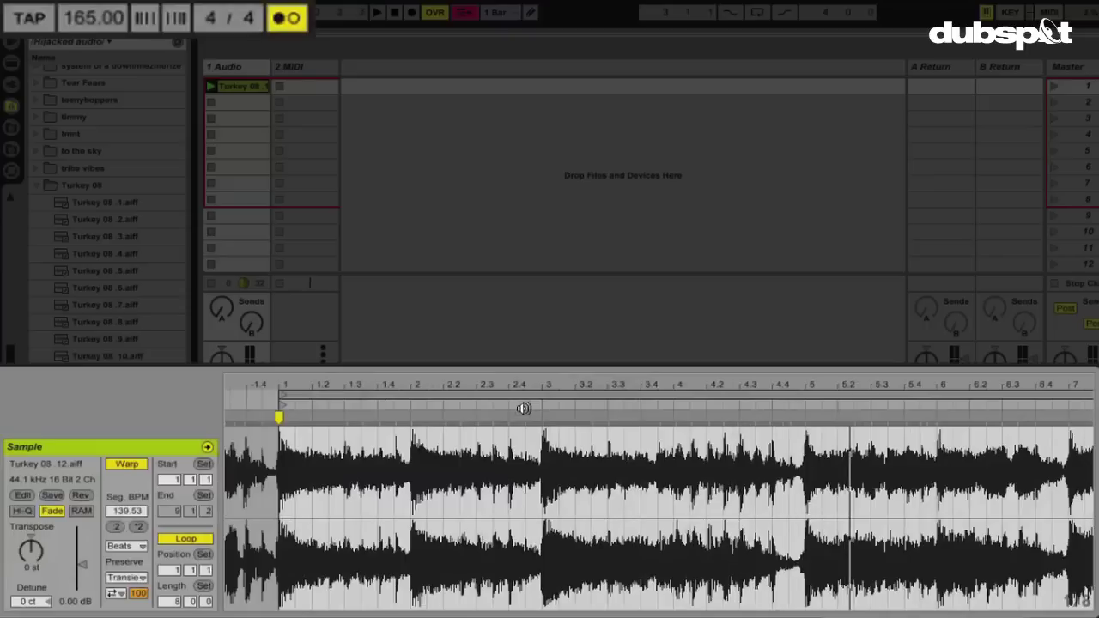
drag(458, 385, 456, 384)
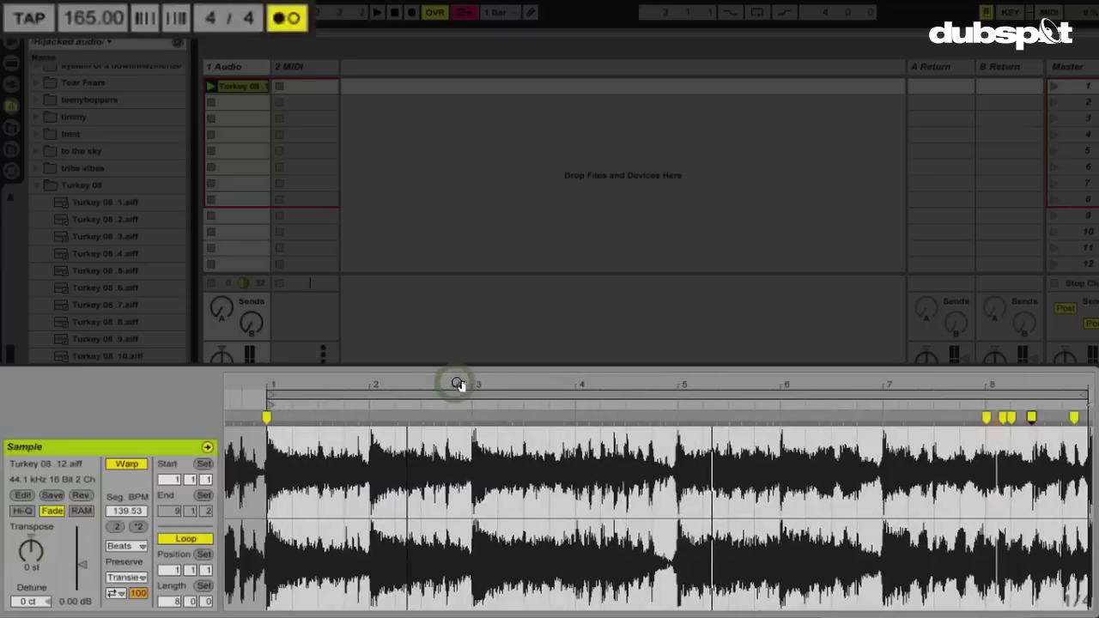
Add warp markers on the hits after bar 1, at bar 2, after bar 2, and at bar 3
double_click(319, 419)
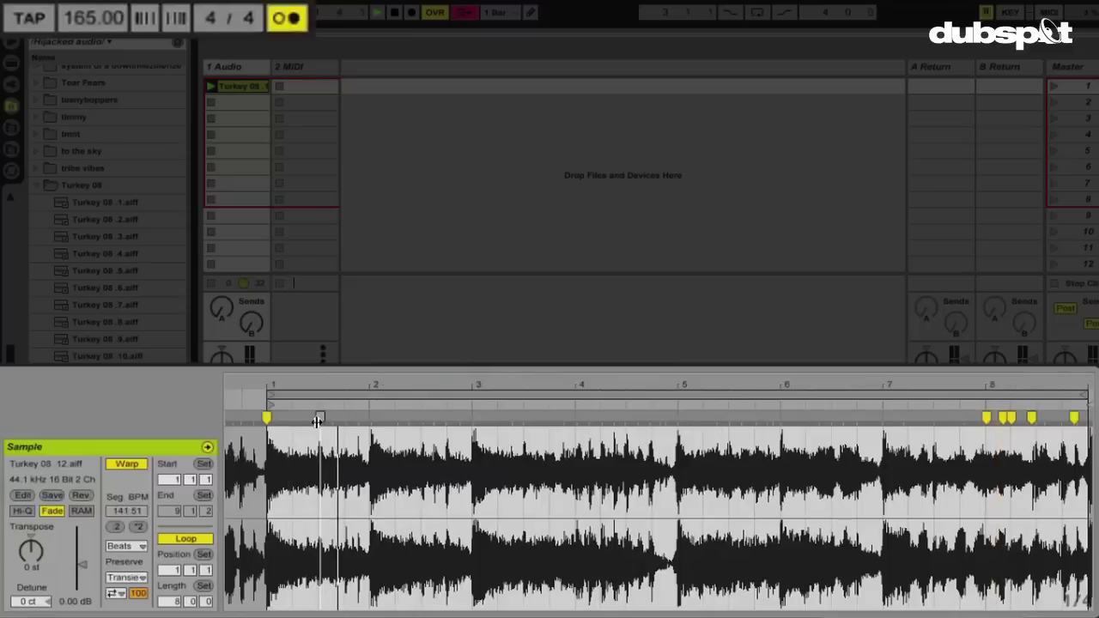
double_click(370, 418)
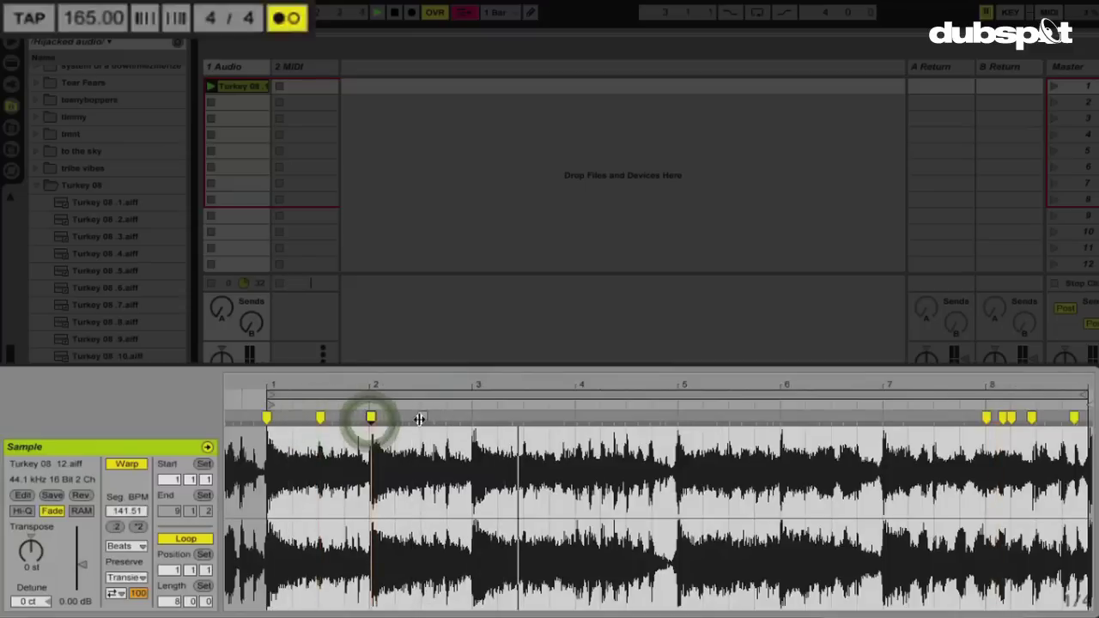
double_click(422, 418)
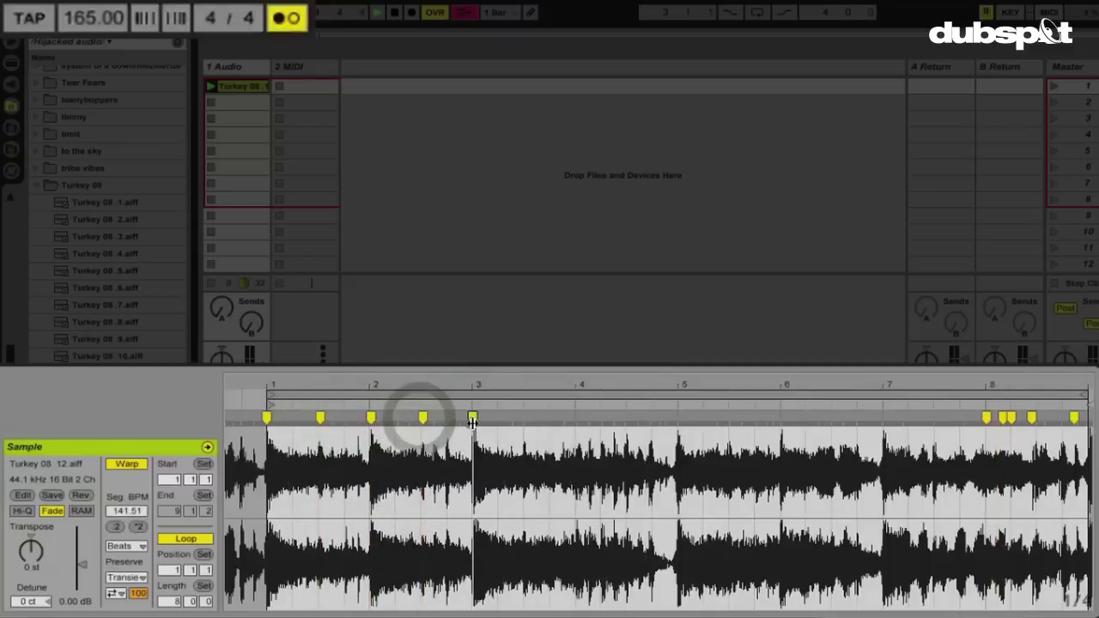
double_click(473, 419)
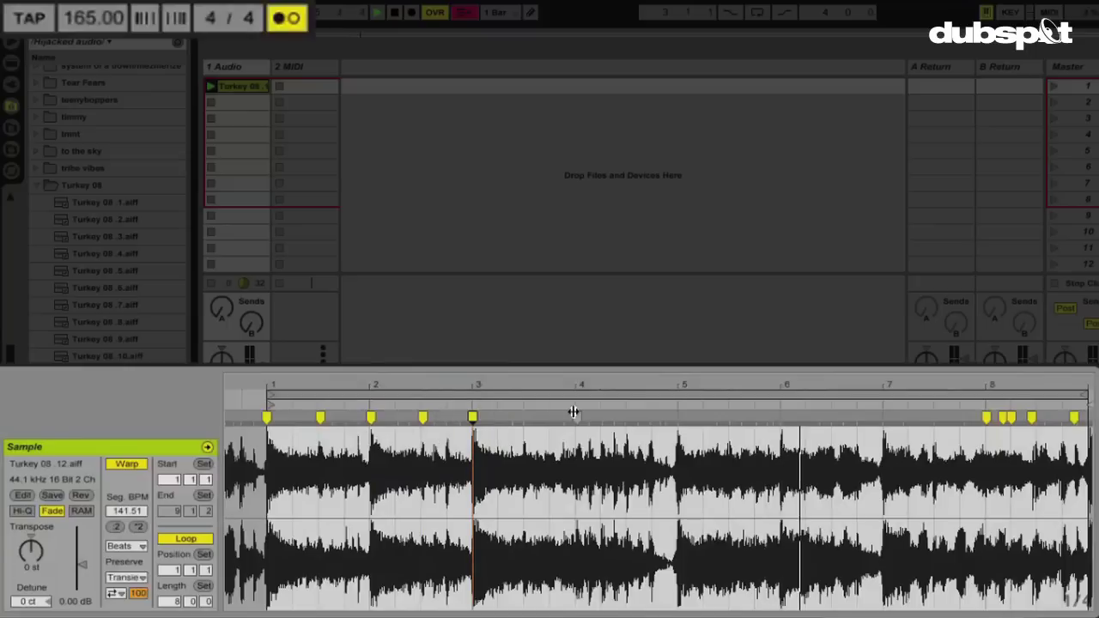
Zoom in near bar 4 and mark the bar 4 hit plus each hit of the quick run
drag(582, 383, 535, 400)
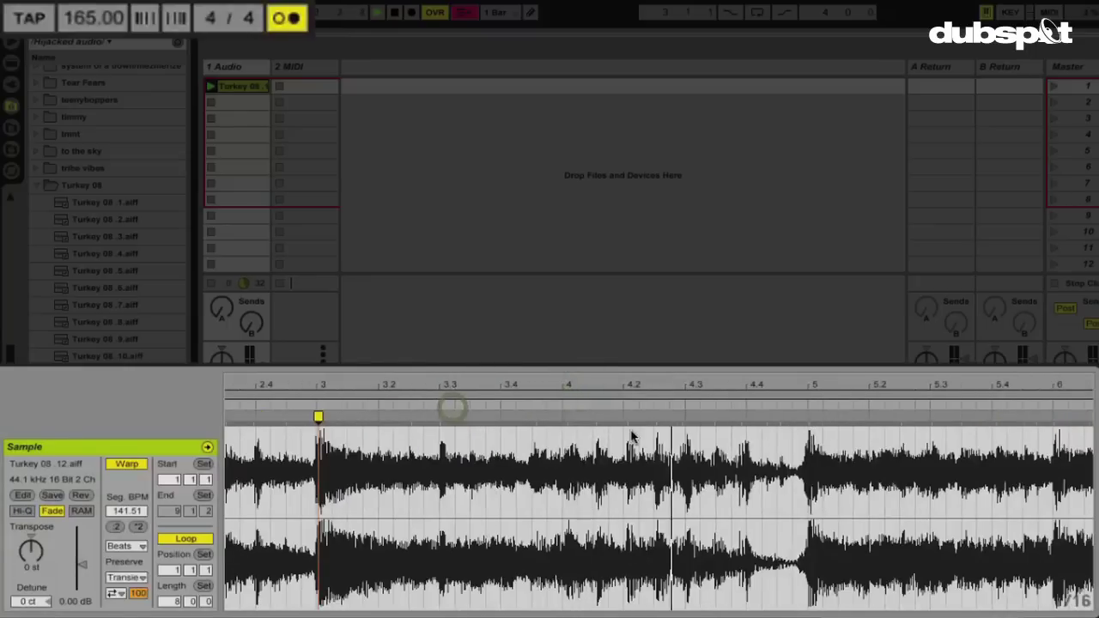
double_click(567, 417)
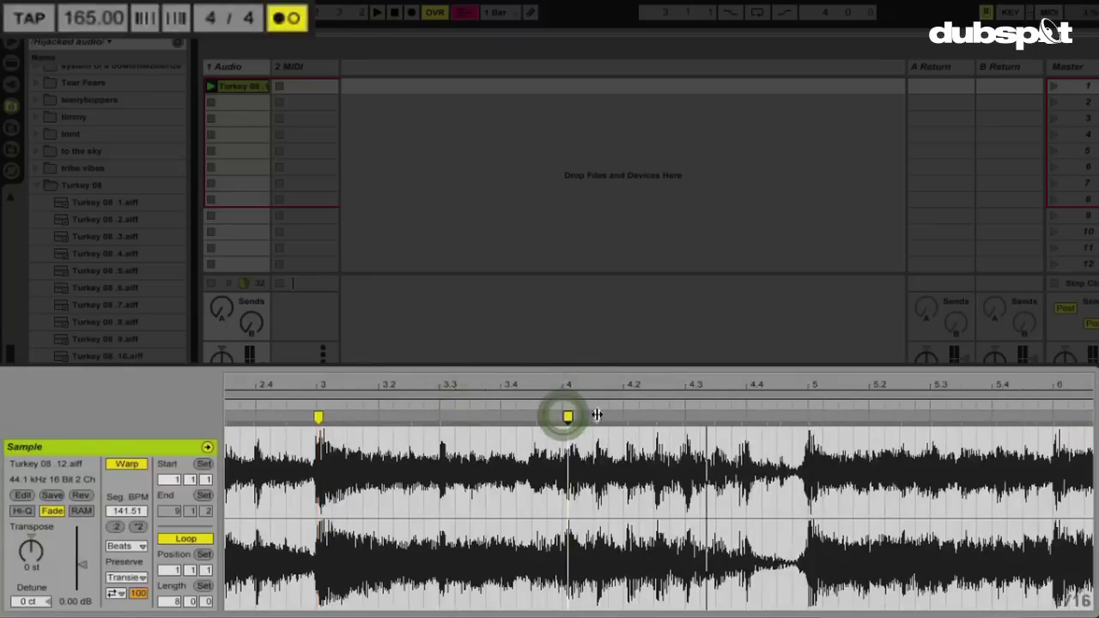
click(524, 403)
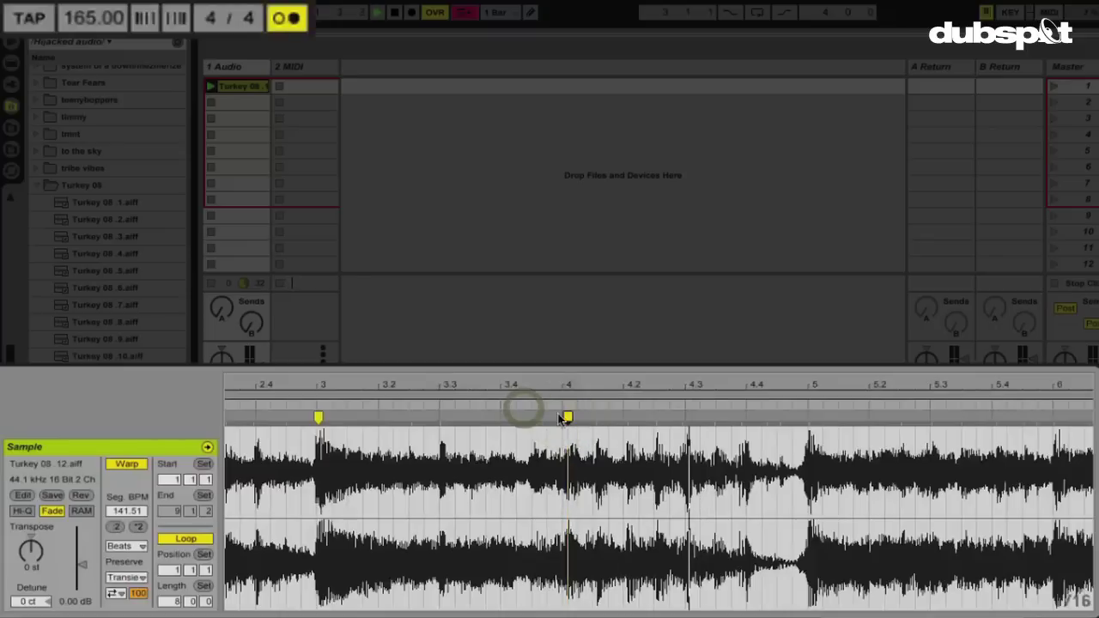
double_click(596, 417)
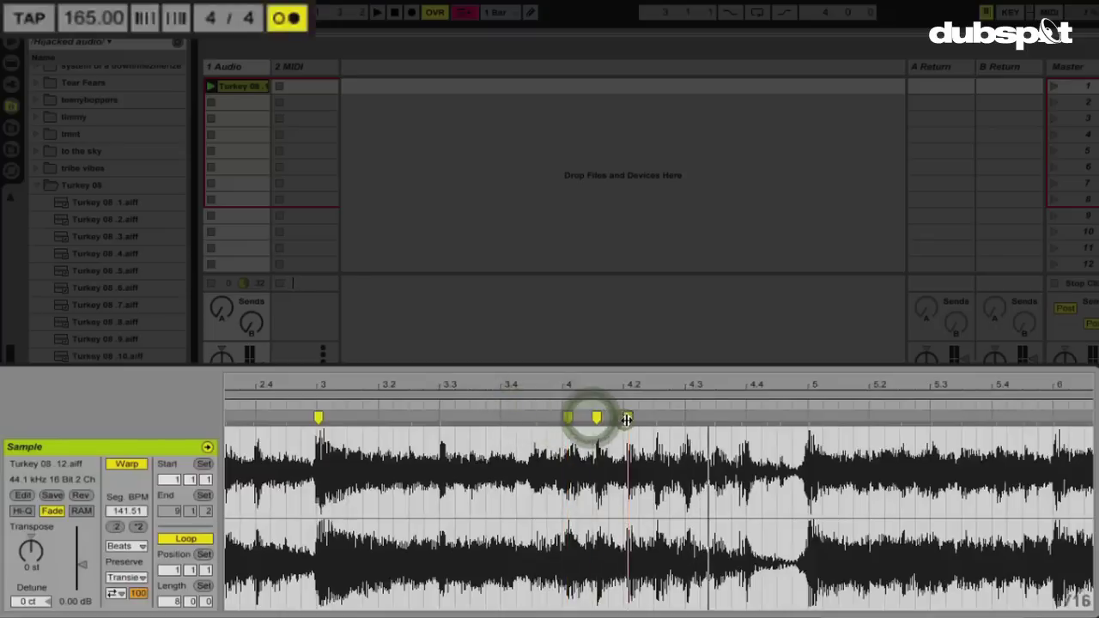
double_click(627, 419)
double_click(657, 419)
double_click(683, 418)
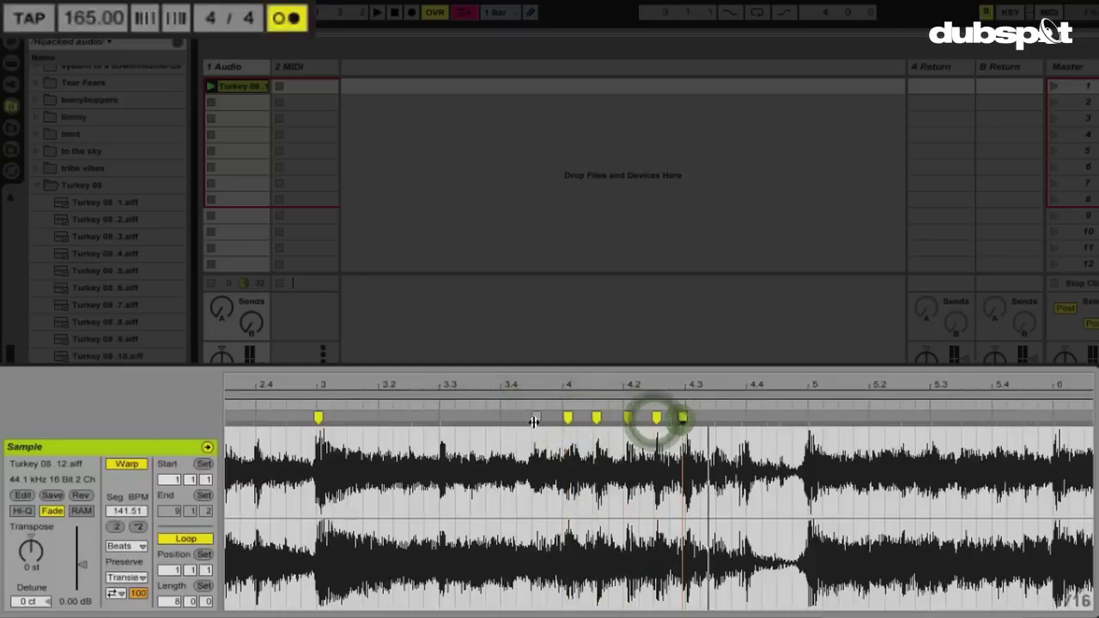
click(526, 406)
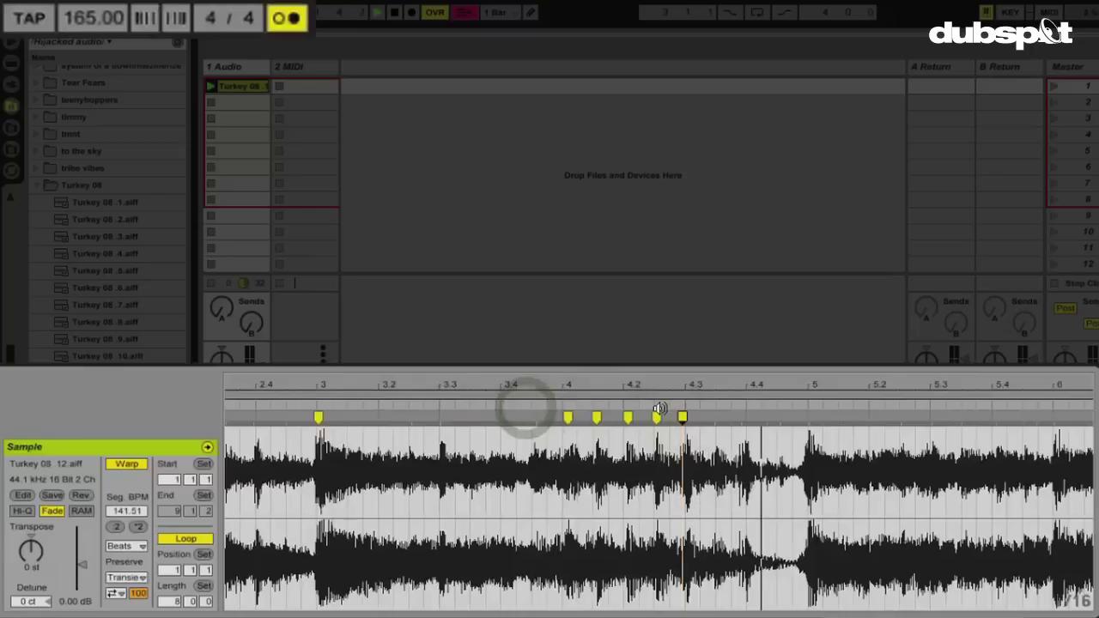
double_click(712, 419)
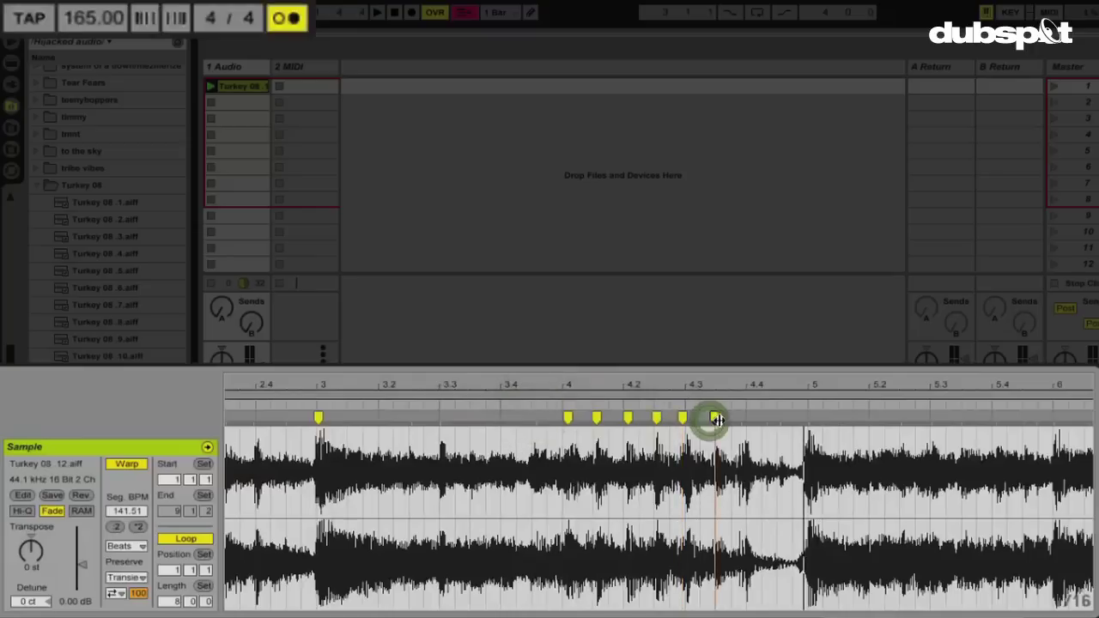
drag(795, 386, 795, 385)
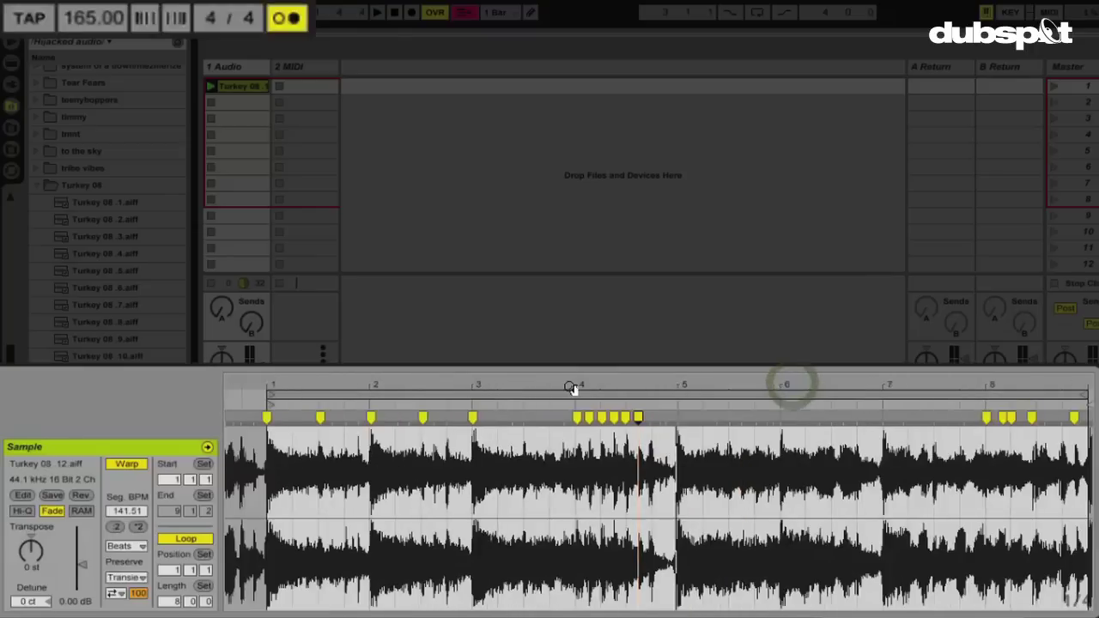
Add warp markers on the hits after bar 3, at bar 5, and after bar 5
click(505, 404)
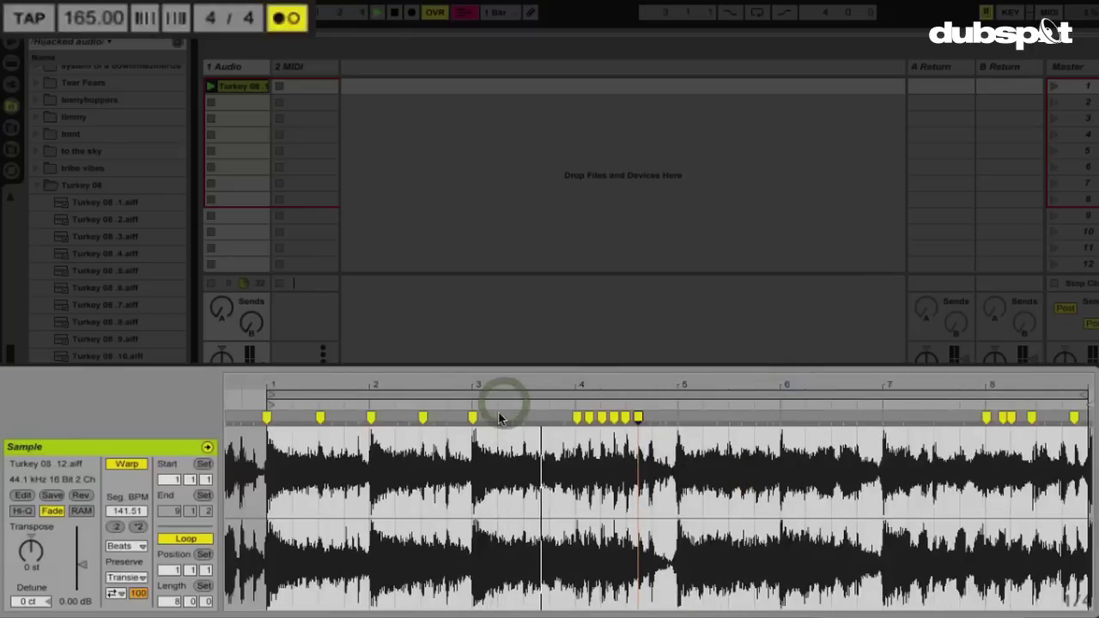
double_click(523, 419)
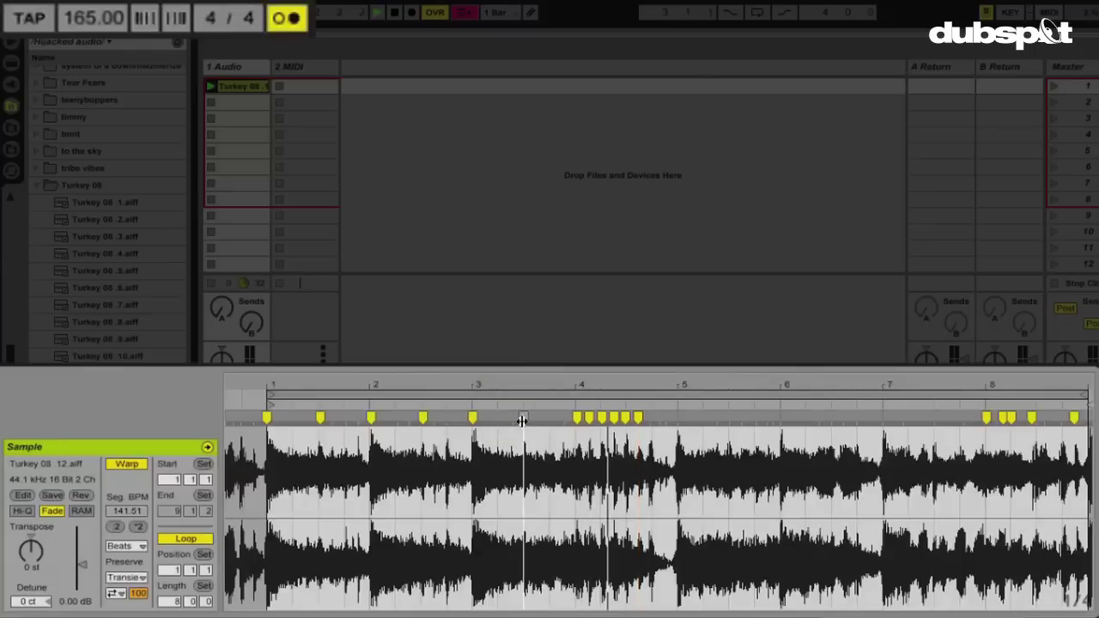
double_click(677, 418)
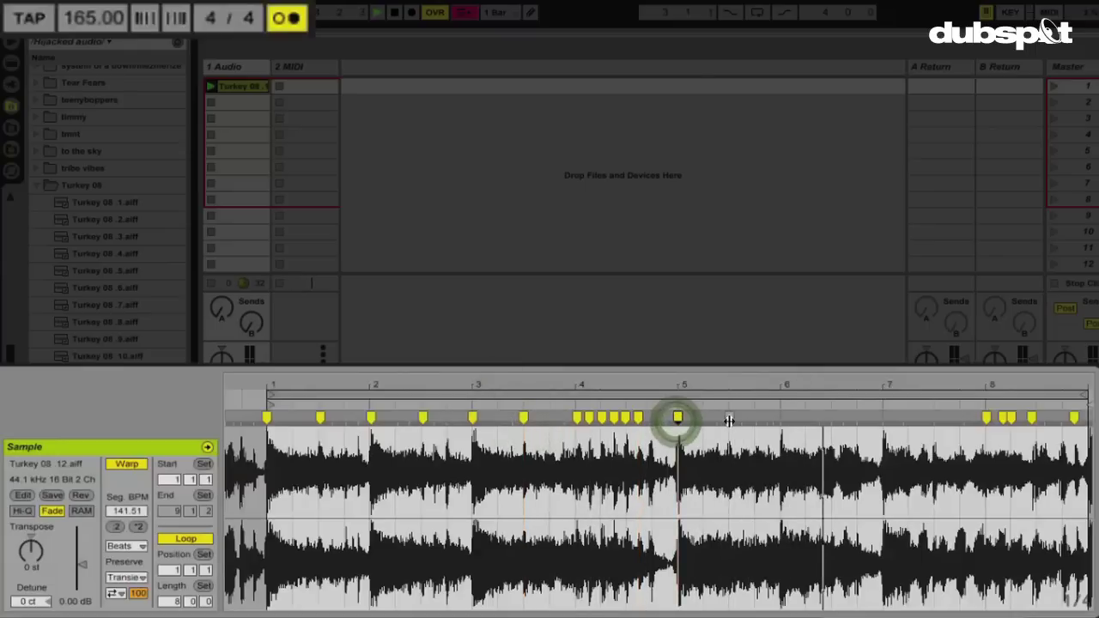
click(657, 403)
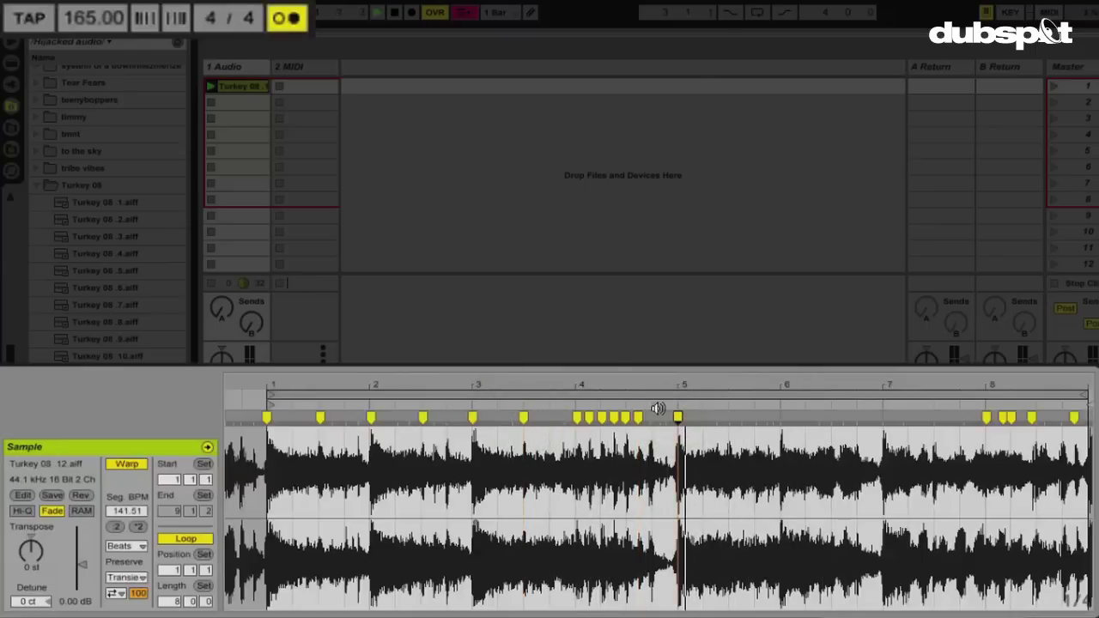
double_click(728, 418)
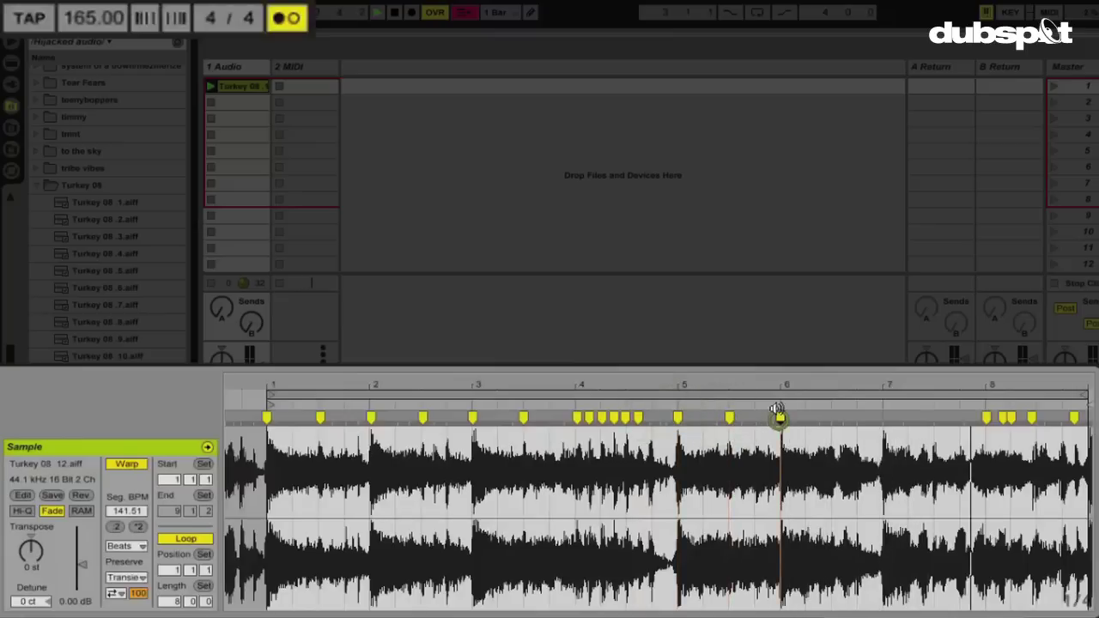
Mark the hits at and after bars 6 and 7, and place the last marker on the final hit
double_click(779, 418)
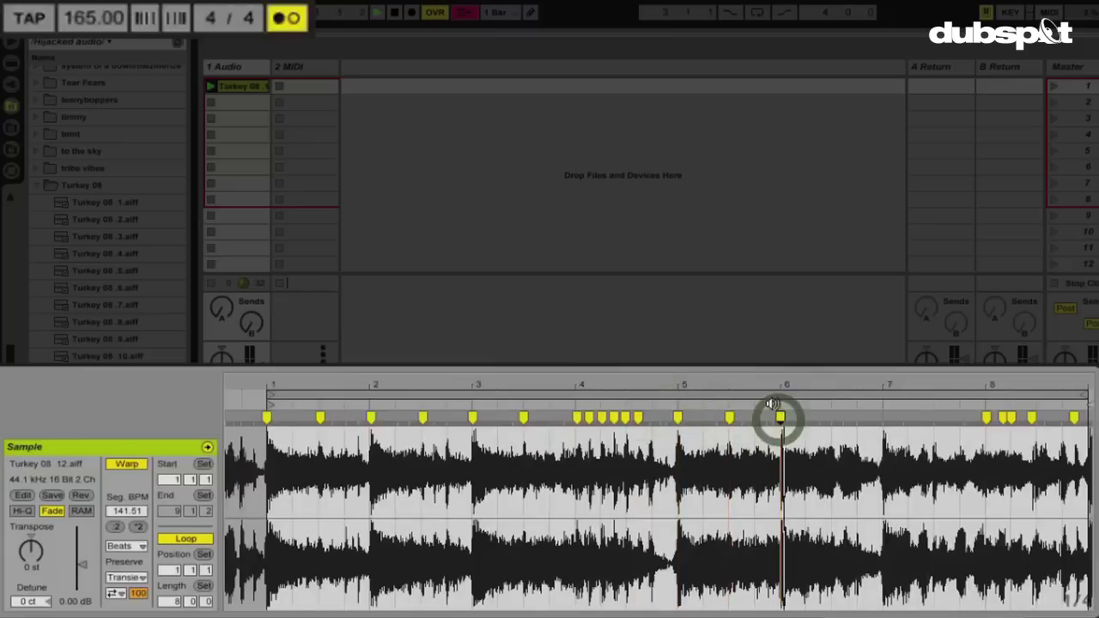
double_click(831, 418)
double_click(880, 417)
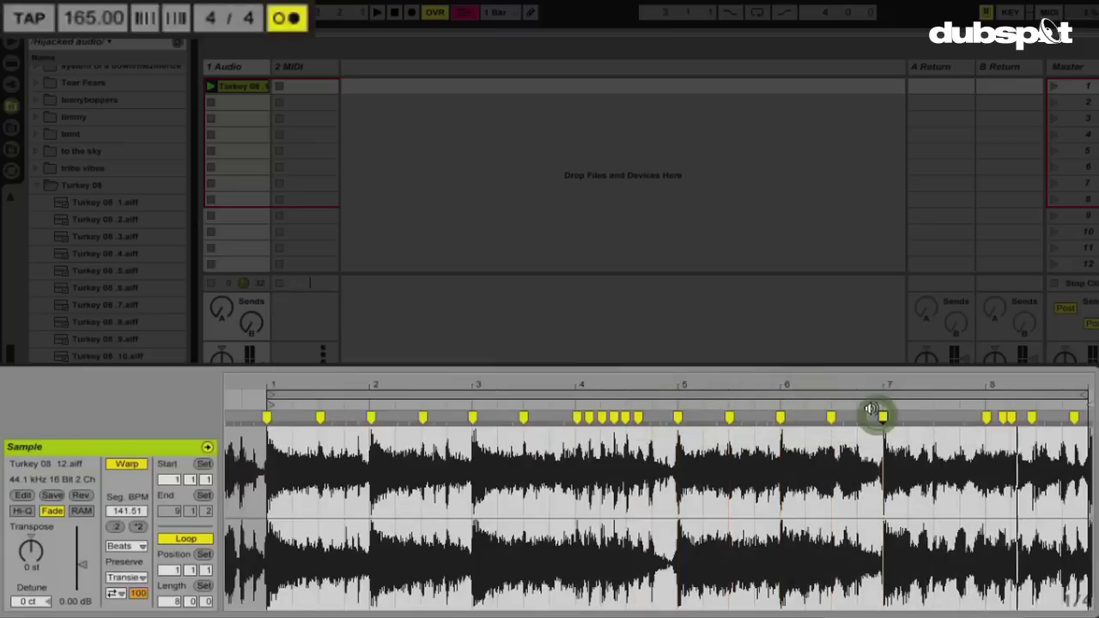
double_click(933, 418)
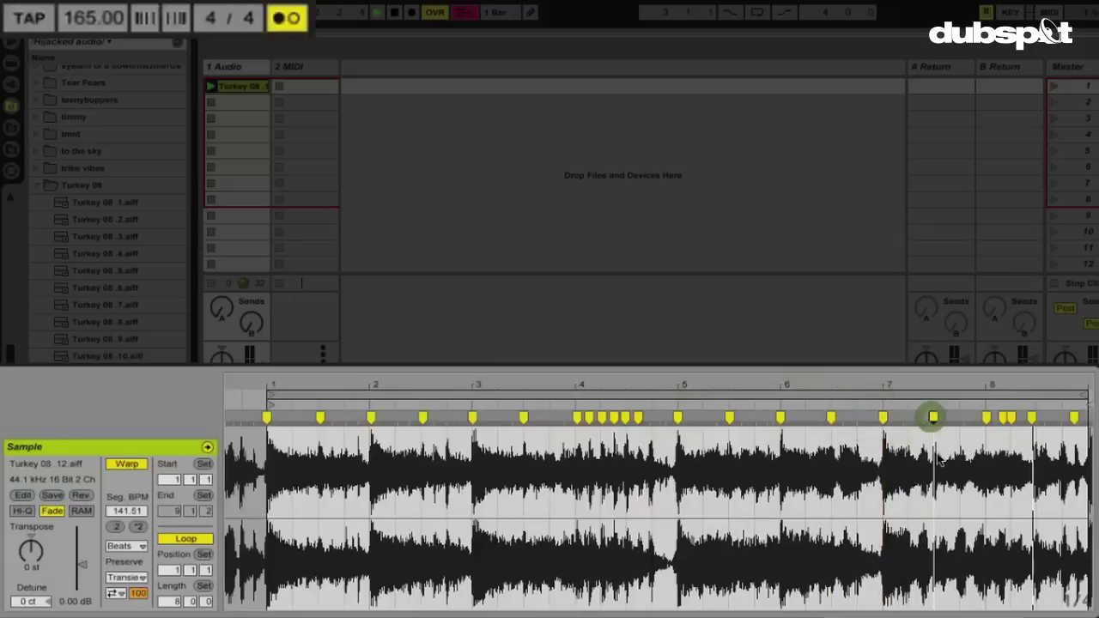
double_click(1061, 418)
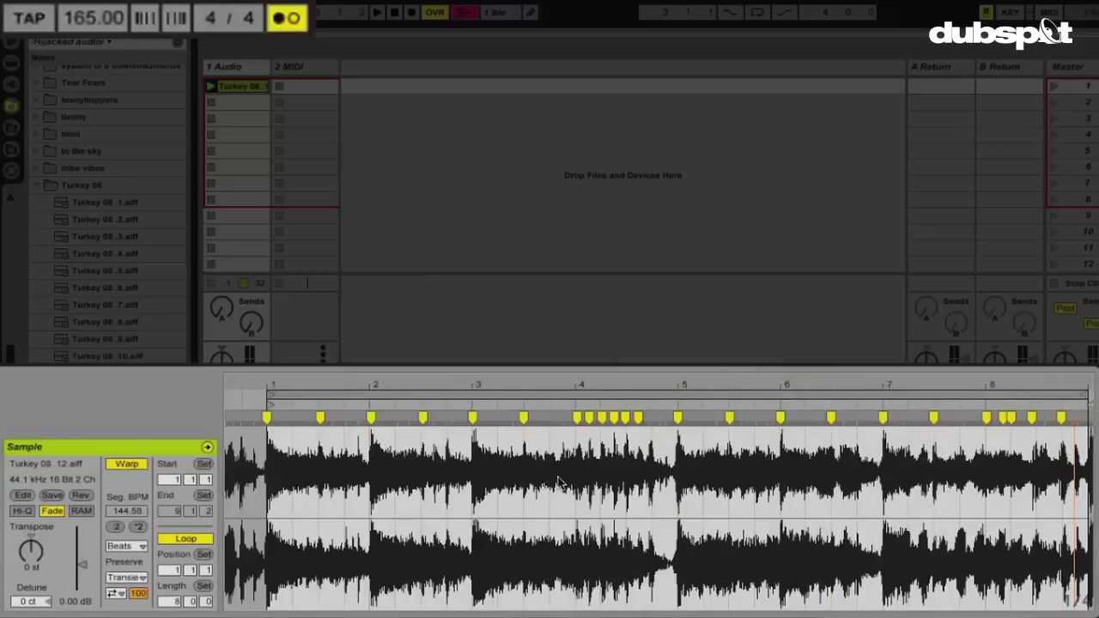
right_click(476, 486)
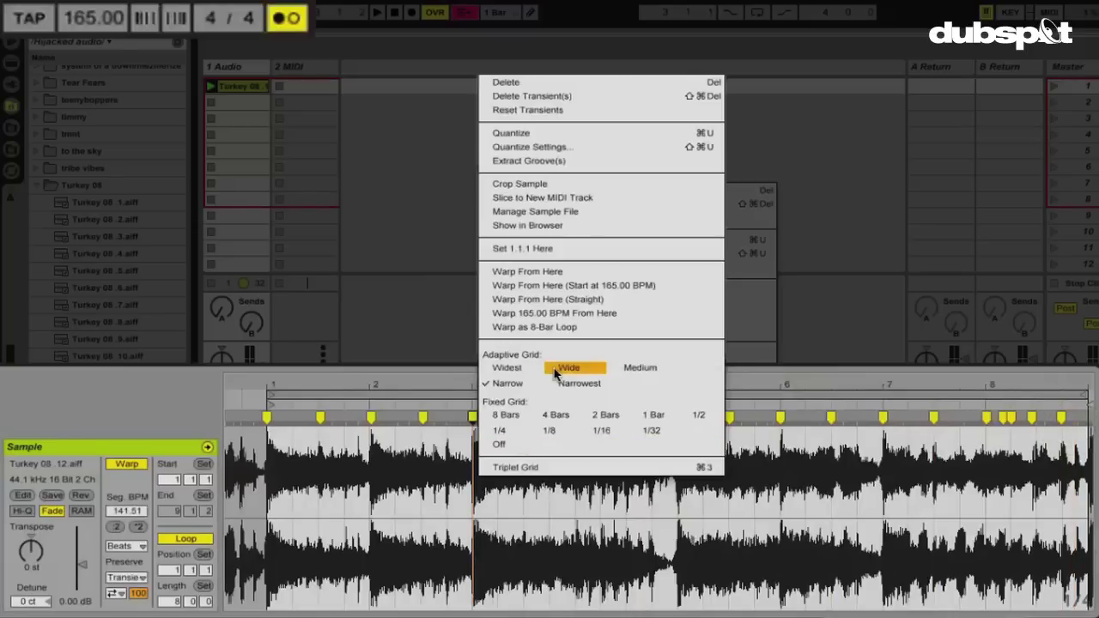
Slice the clip to a new MIDI track by warp marker, using the Built-in 'Slice to single Sampler' preset
click(539, 199)
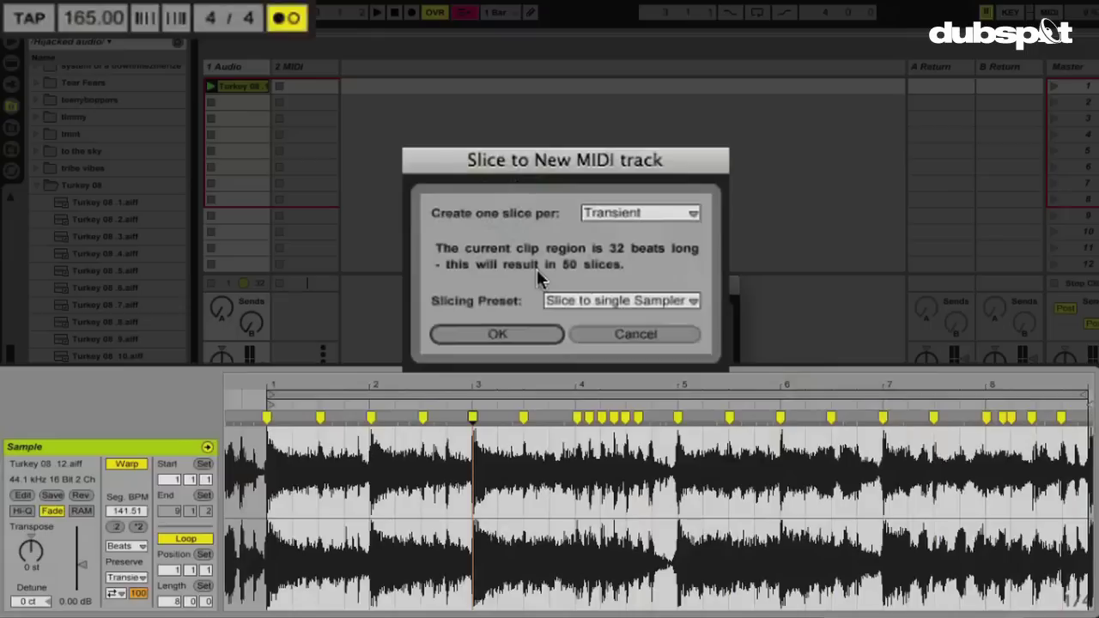
click(643, 217)
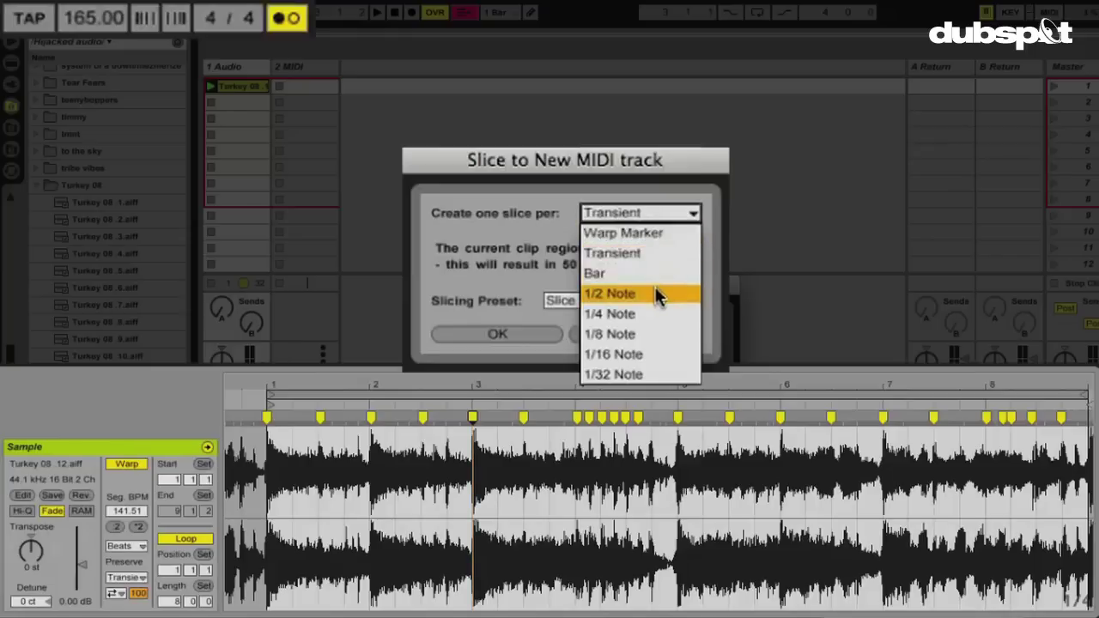
click(646, 233)
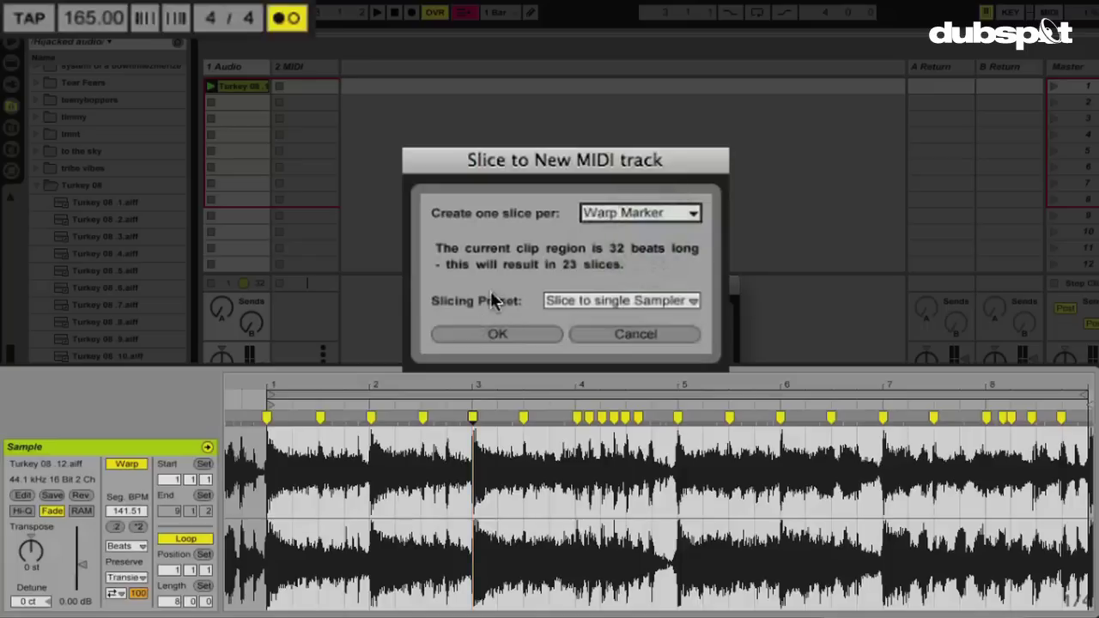
click(549, 301)
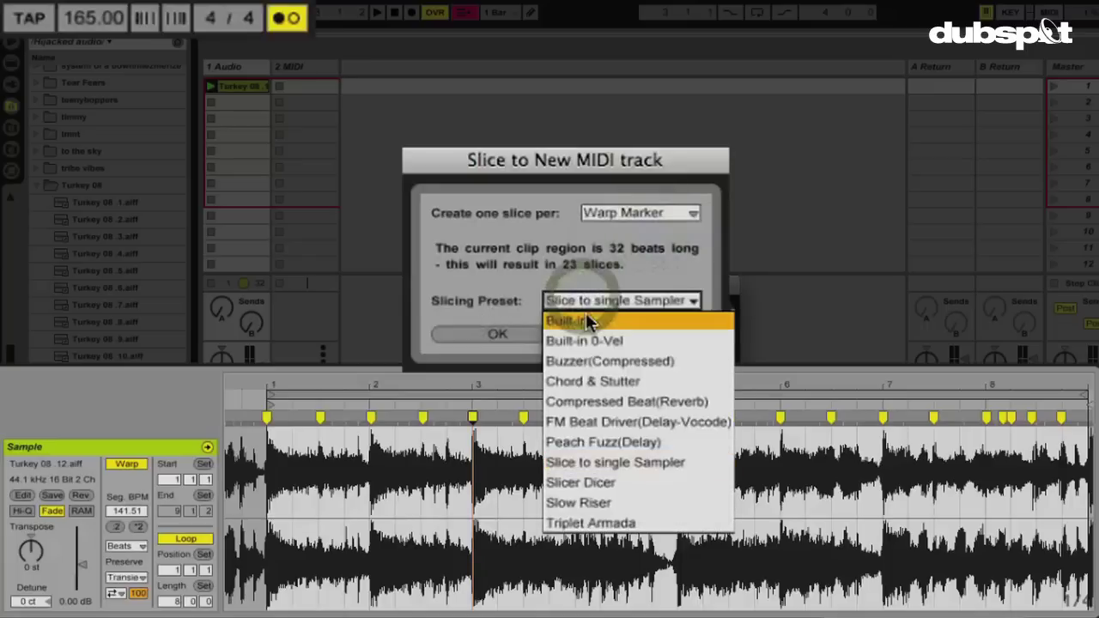
click(587, 316)
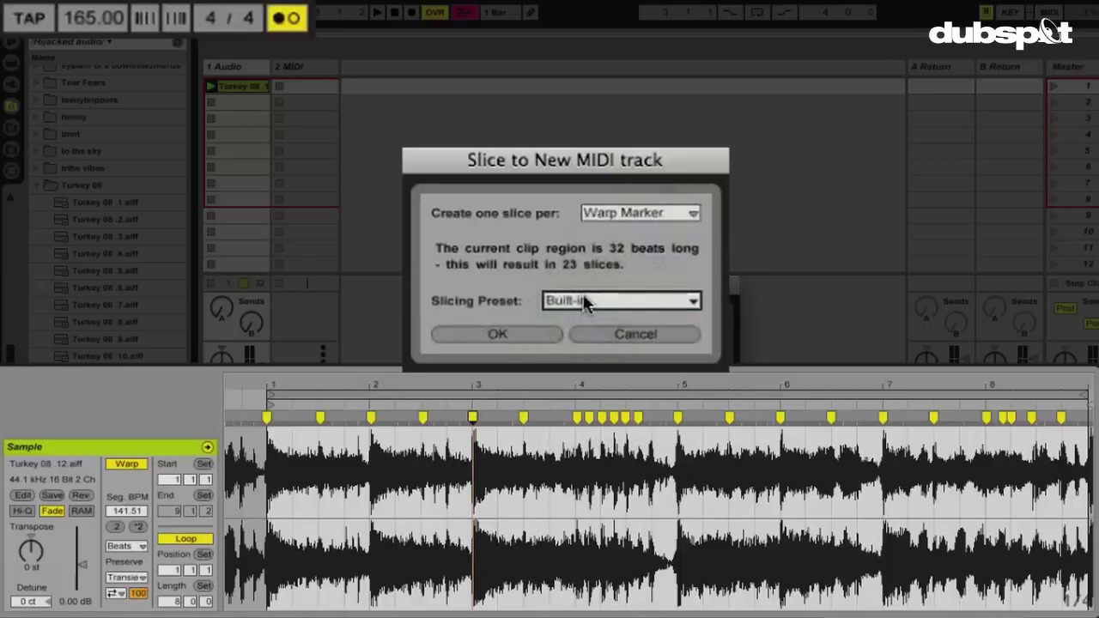
click(584, 302)
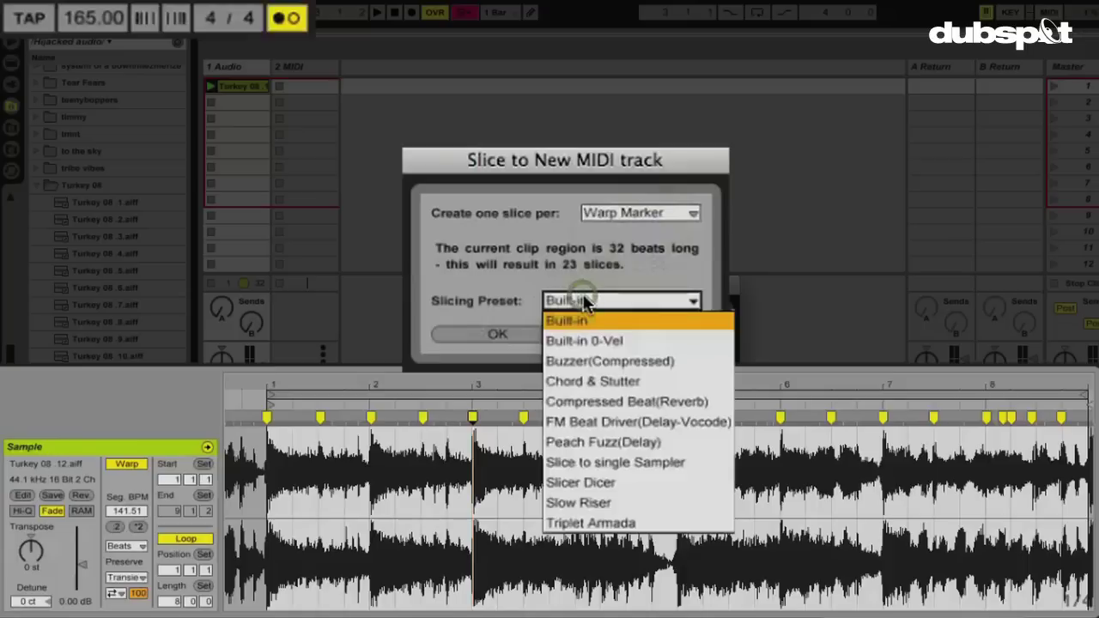
click(609, 462)
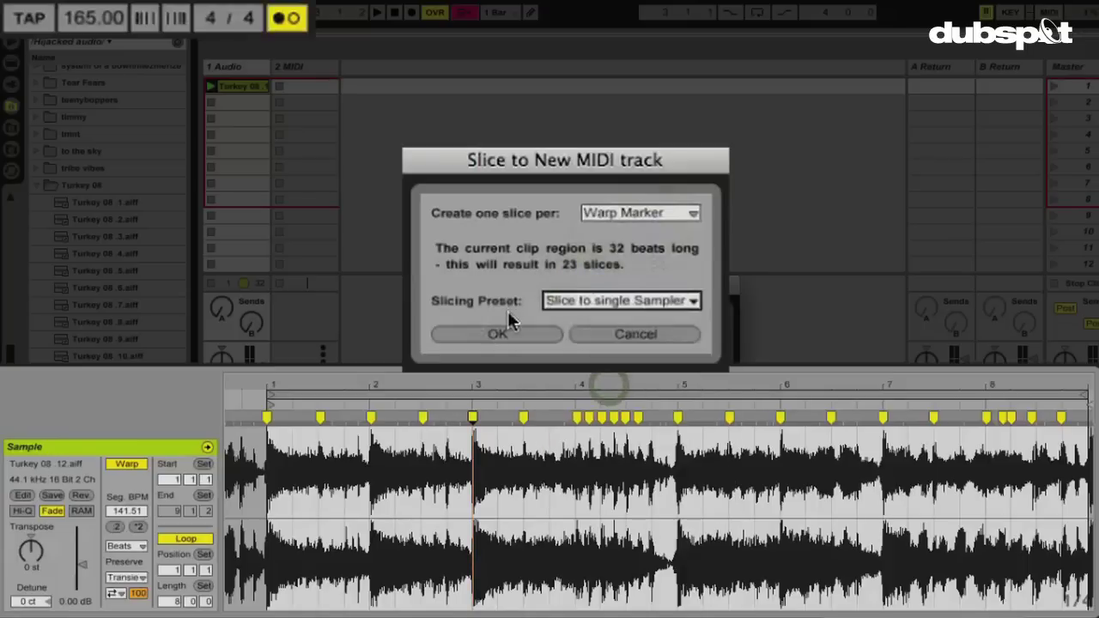
click(508, 333)
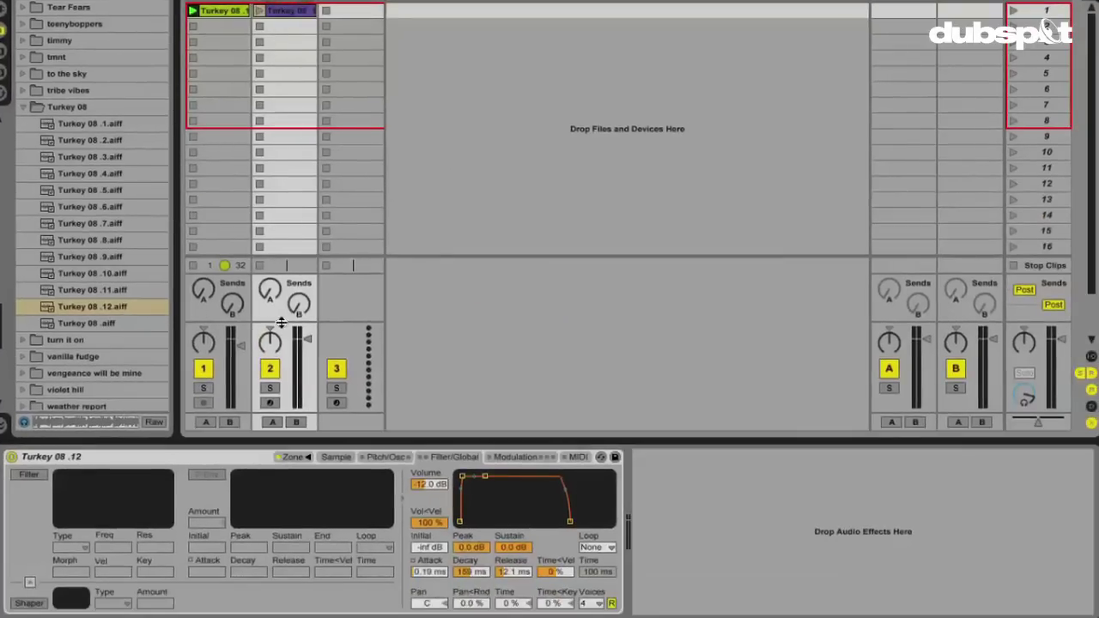
Arm the sliced track, lower its fader, and drop the Sampler volume from -12.0 to -21.4 dB
click(269, 403)
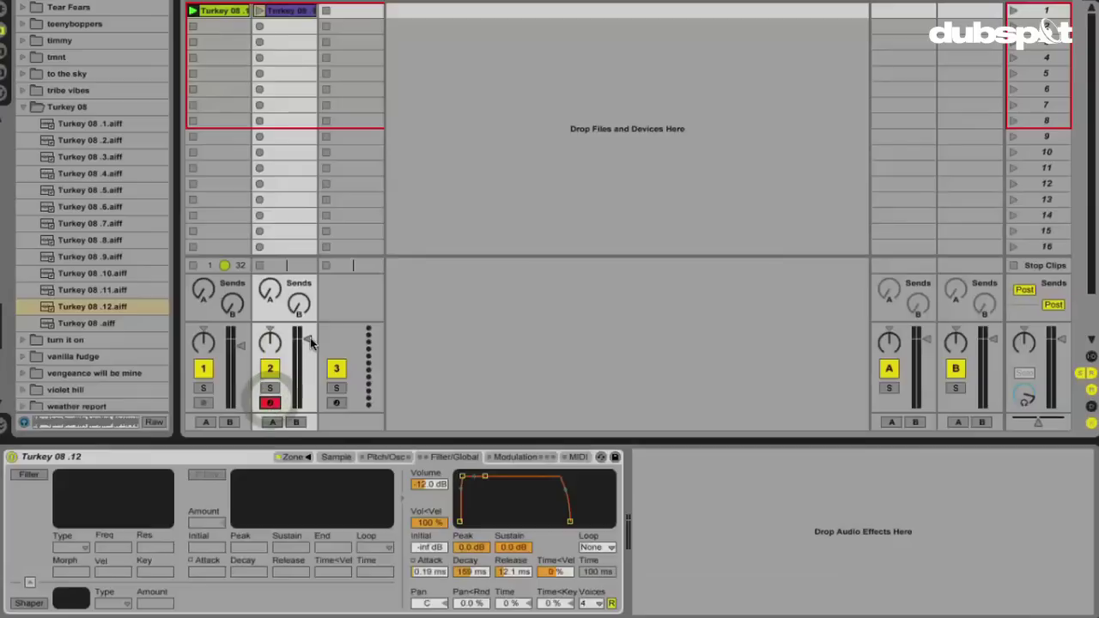
drag(310, 336, 310, 349)
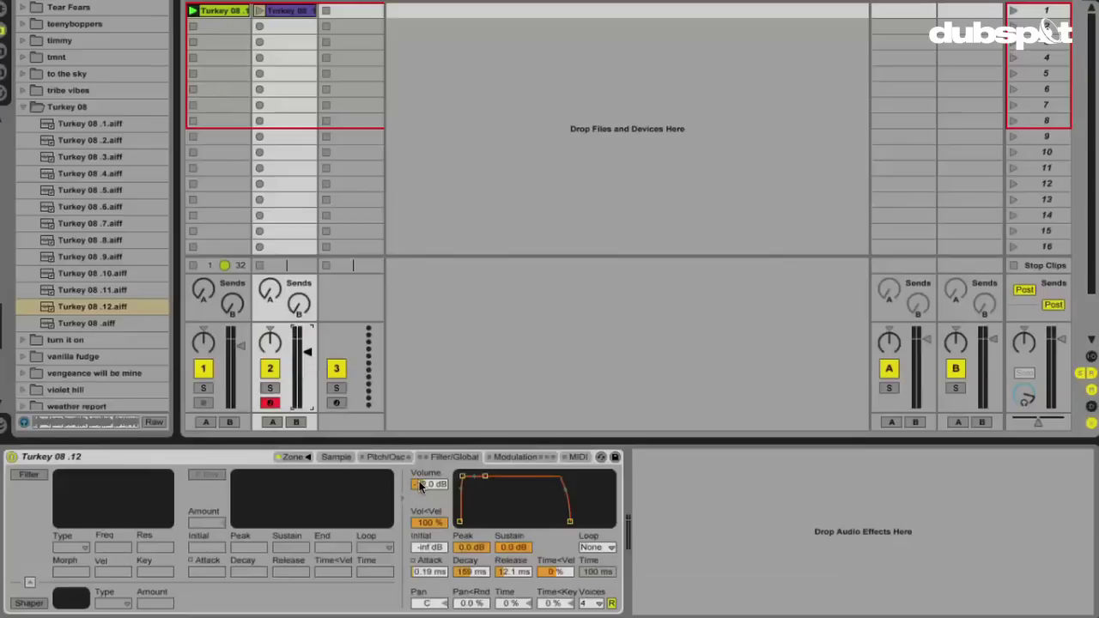
drag(420, 486, 422, 488)
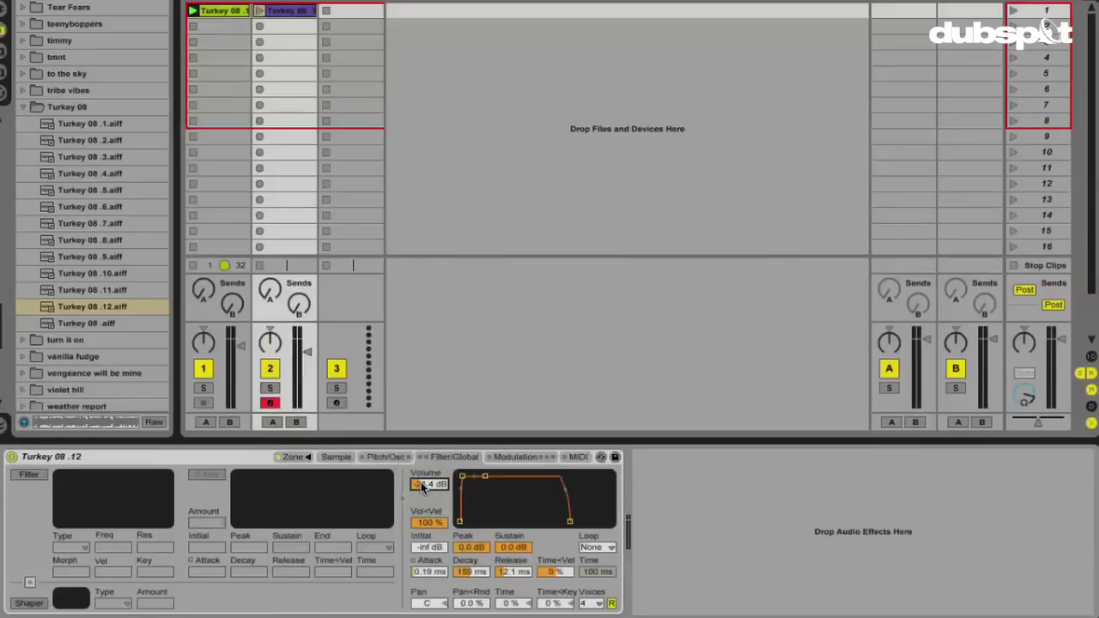
Show the Sampler's Zone tab and scroll the slice list down from Slice 4
click(292, 457)
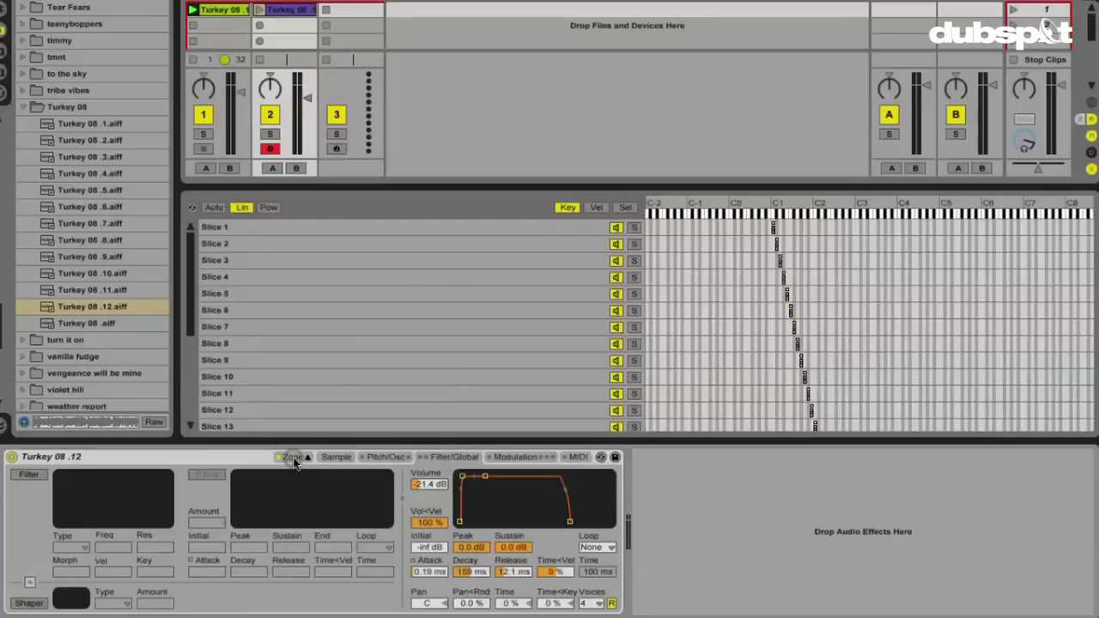
click(381, 283)
scroll(381, 283, down, 1)
scroll(382, 283, down, 4)
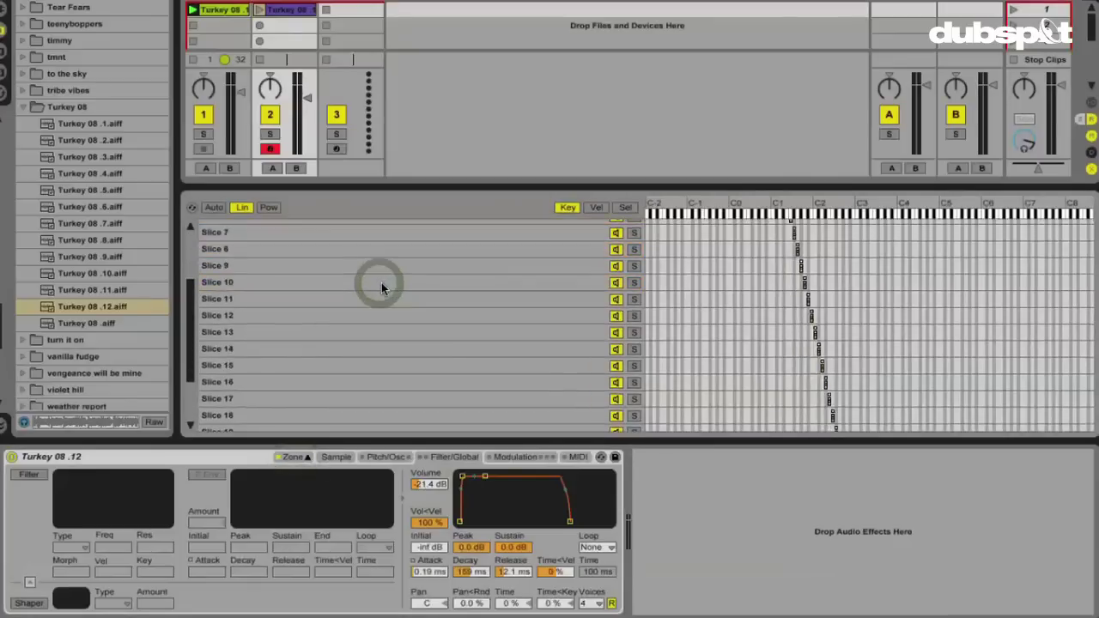
Inspect Slices 14, 16, 19, 21 and 22 in the Sample tab, then return to Filter/Global
click(337, 459)
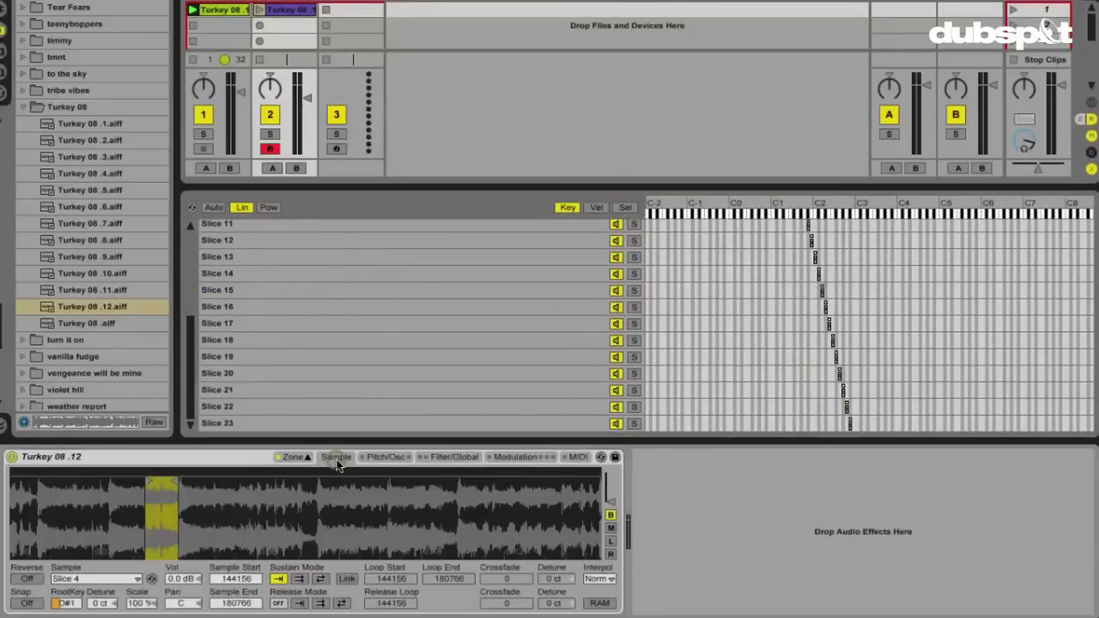
click(331, 368)
click(358, 275)
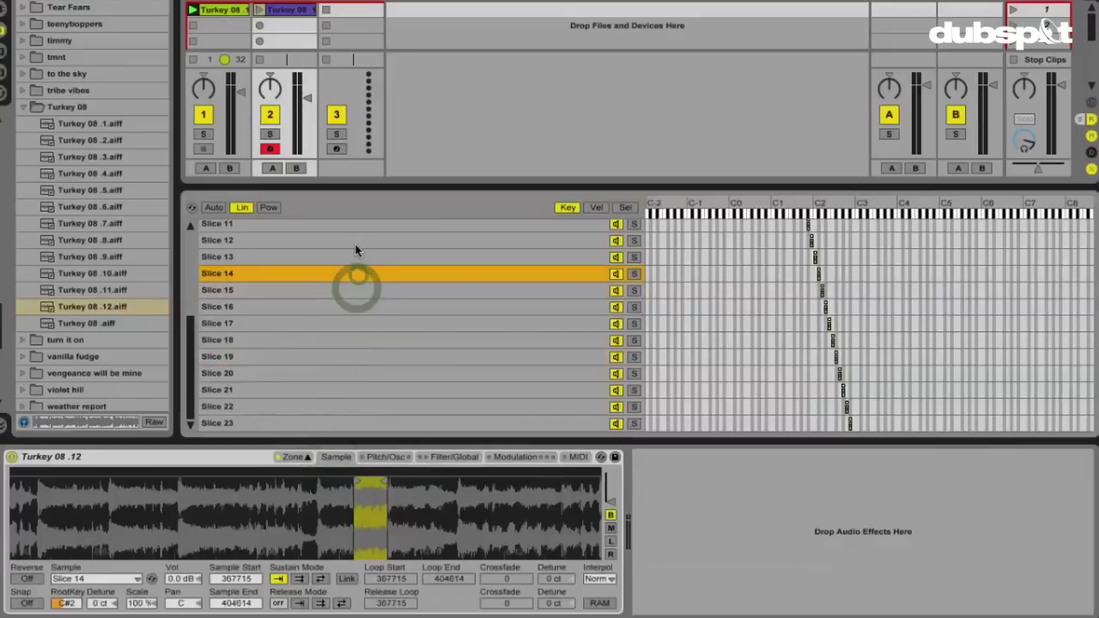
click(358, 306)
click(361, 356)
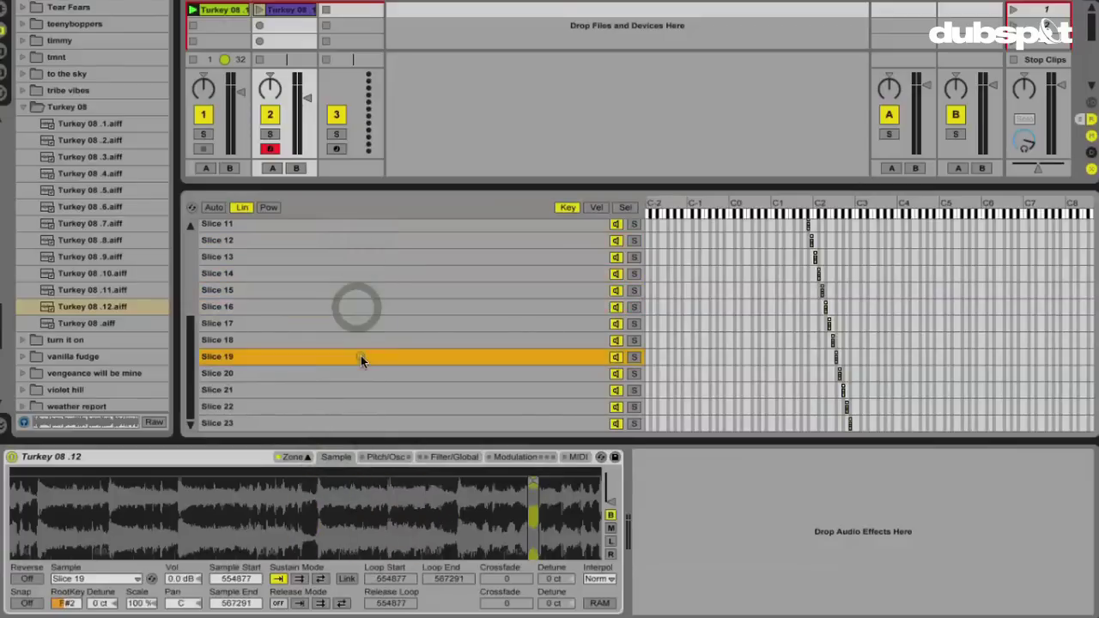
click(363, 389)
click(369, 406)
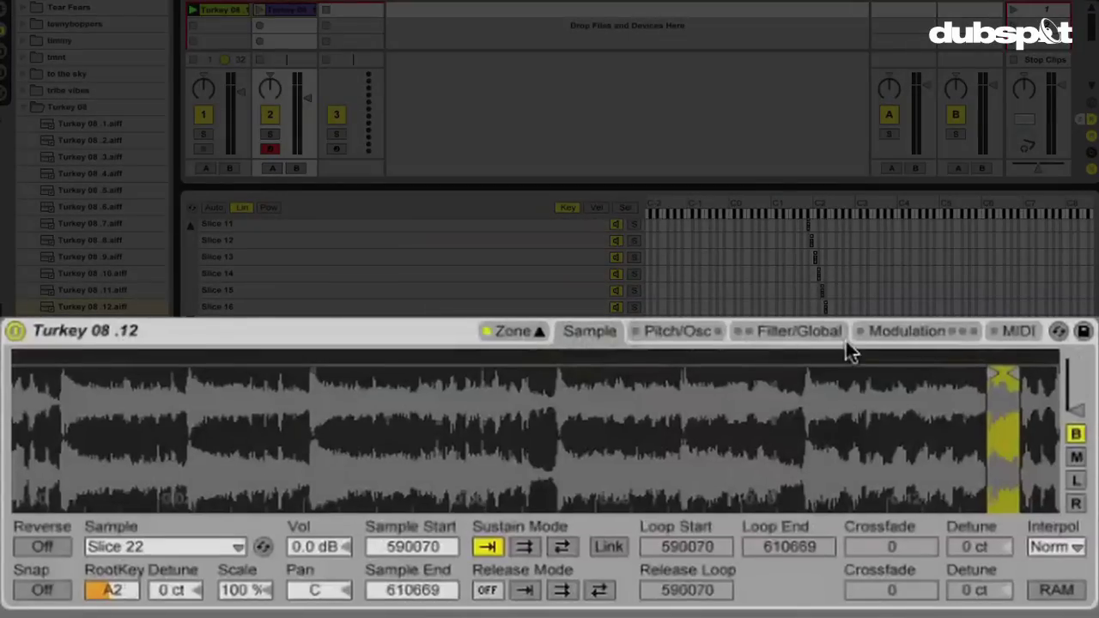
click(802, 333)
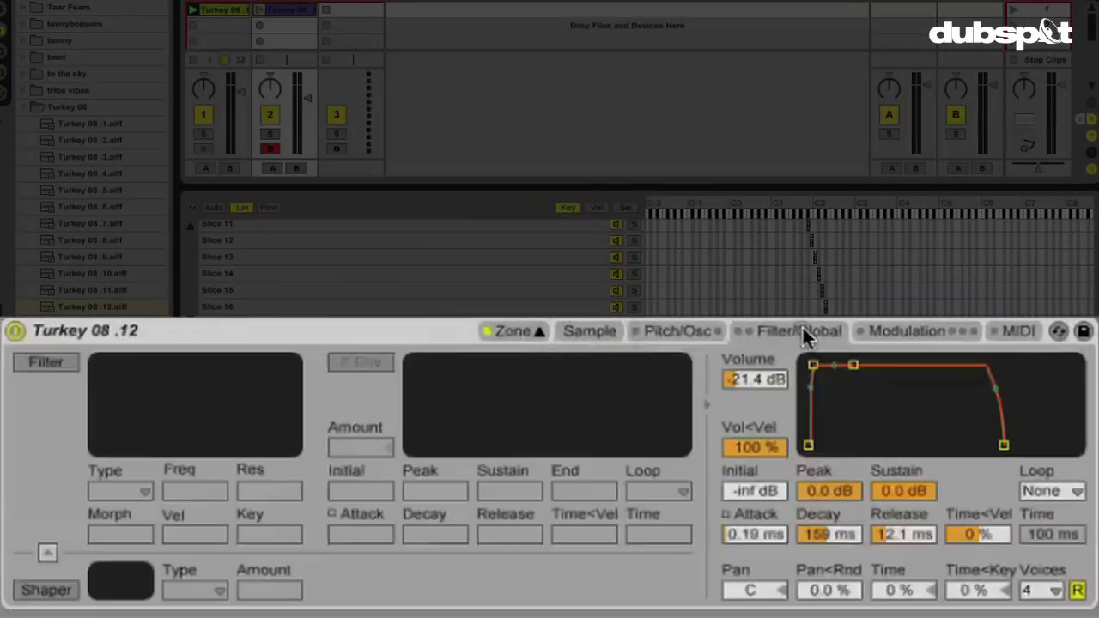
Set the Sampler to 1 voice and lengthen the volume release to about 3.52 s
click(1053, 590)
key(Escape)
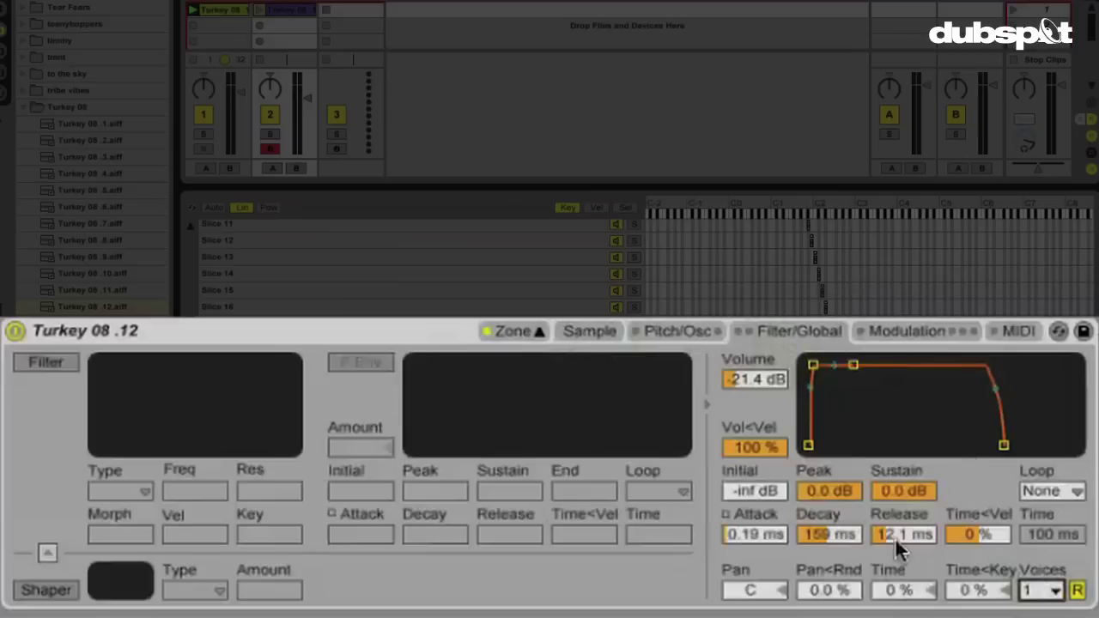
drag(895, 532, 895, 533)
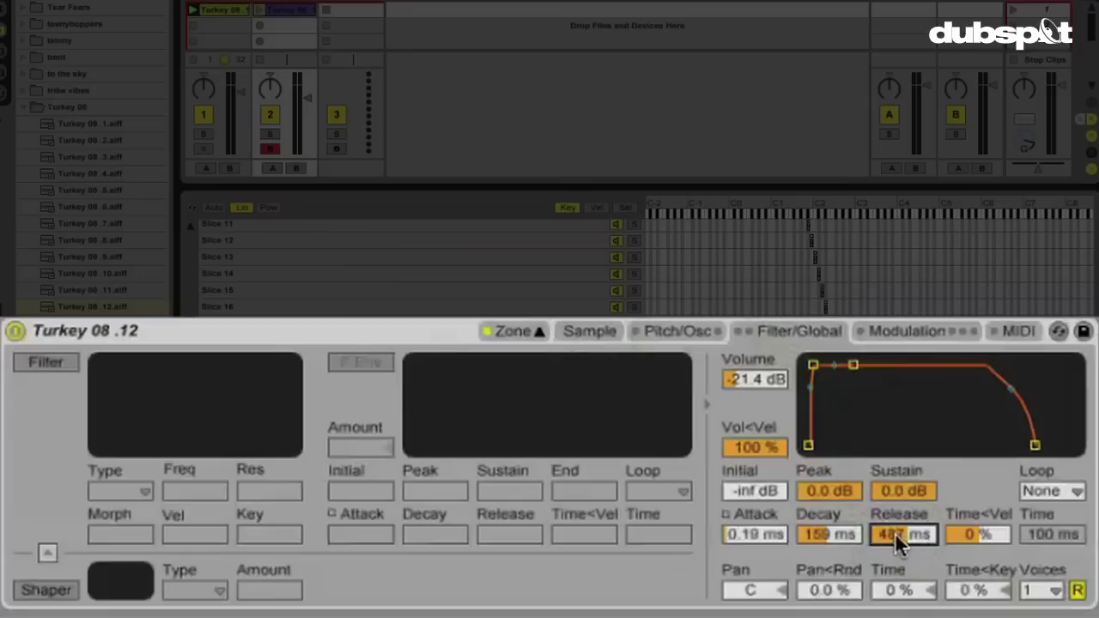
drag(895, 533, 895, 532)
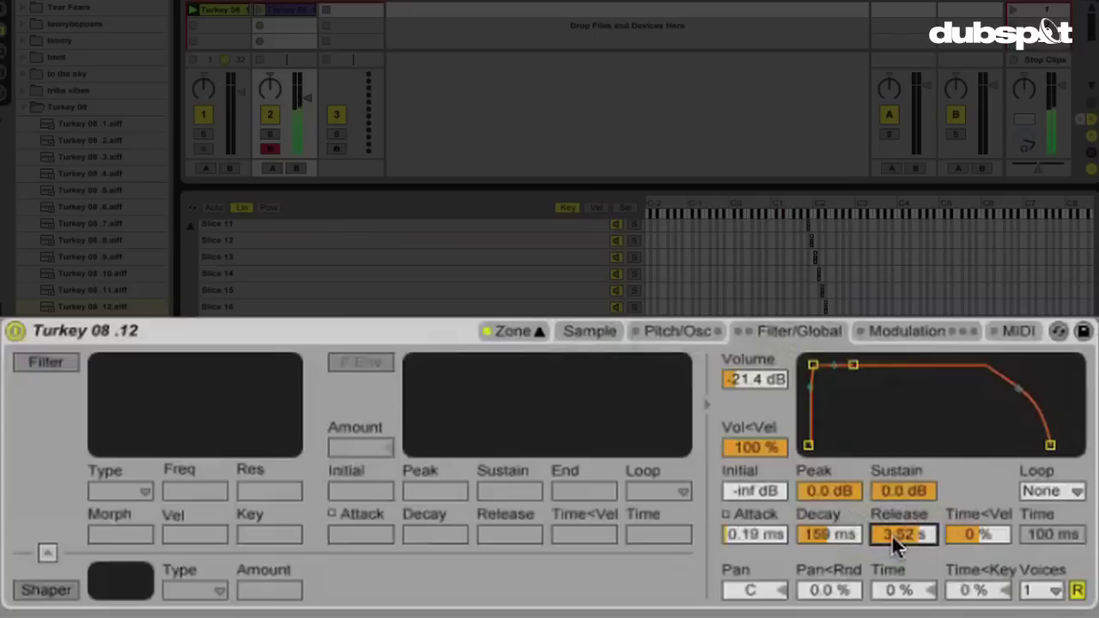
click(678, 331)
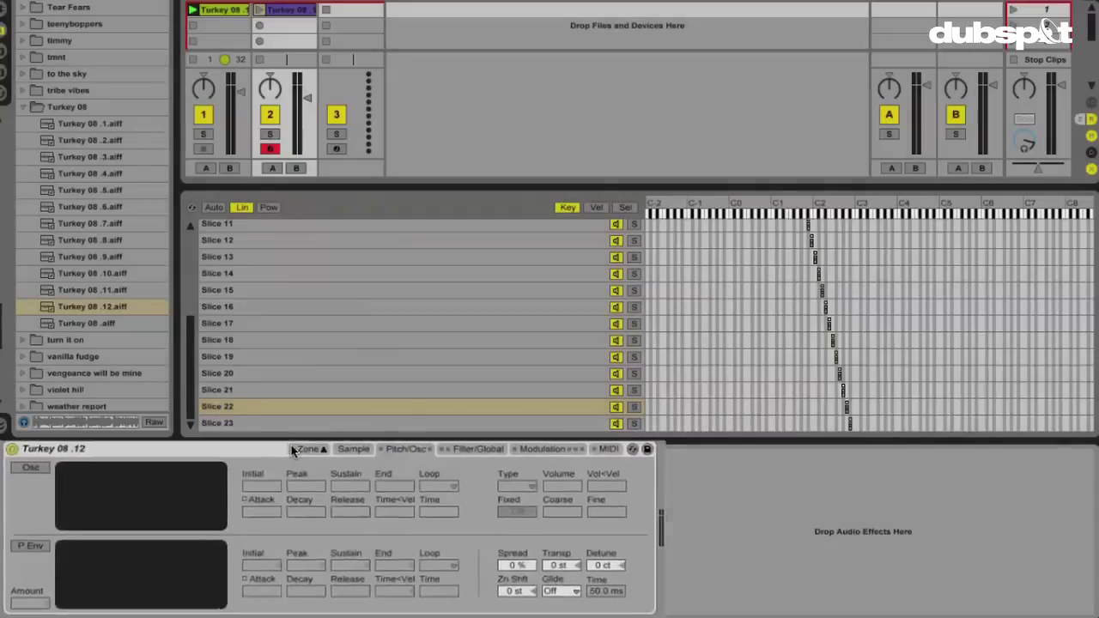
Close the zone list, select track 2's first clip slot, and set Record Quantization to Eighth-Note
click(513, 332)
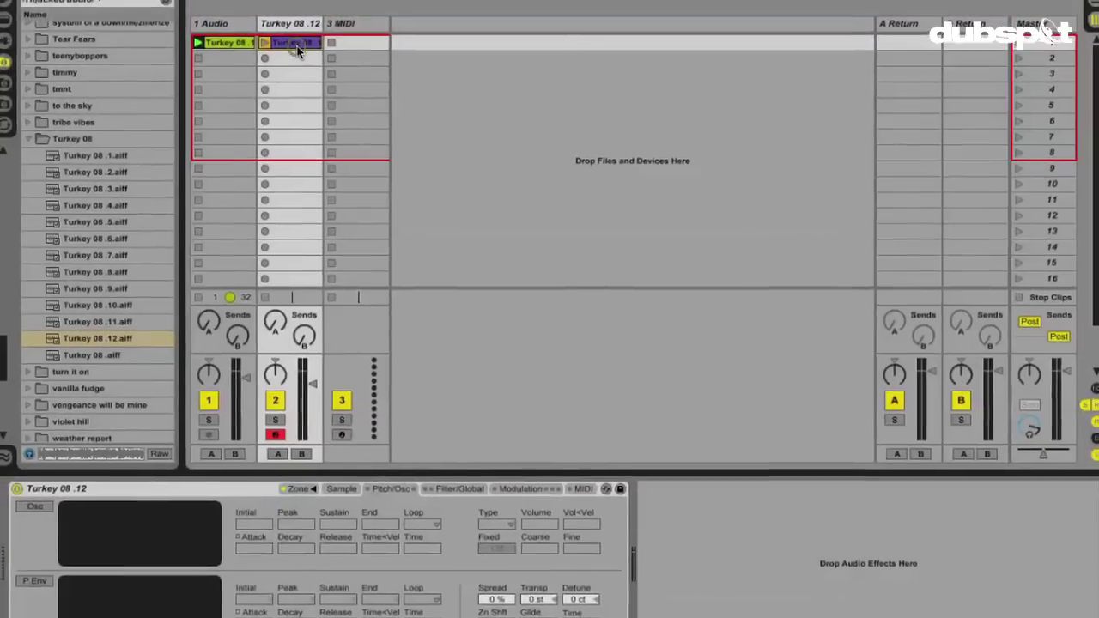
click(292, 14)
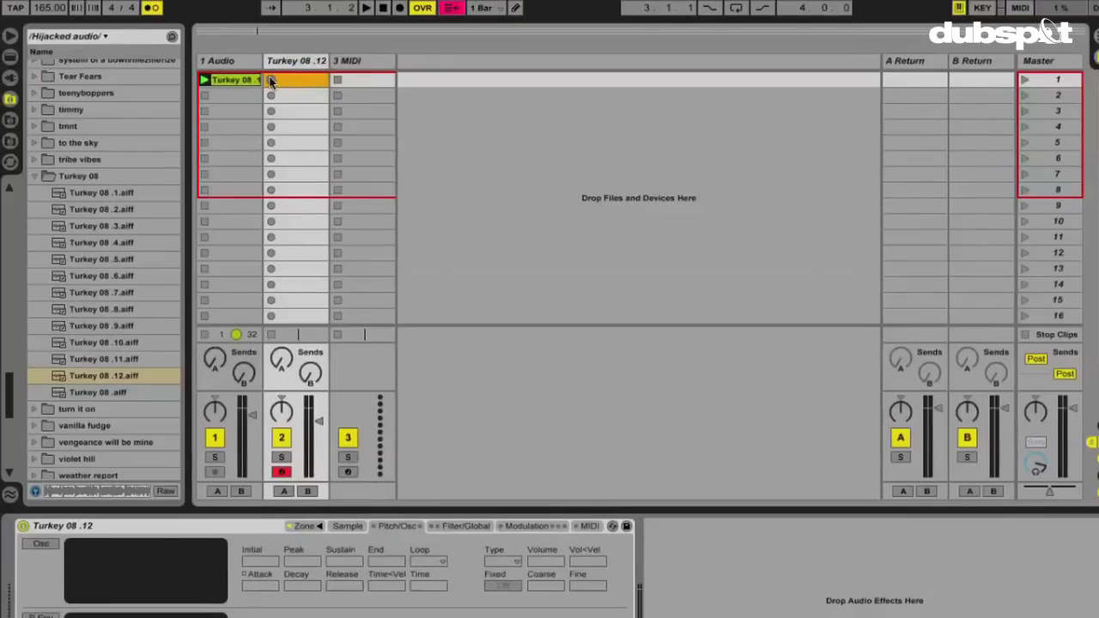
click(135, 5)
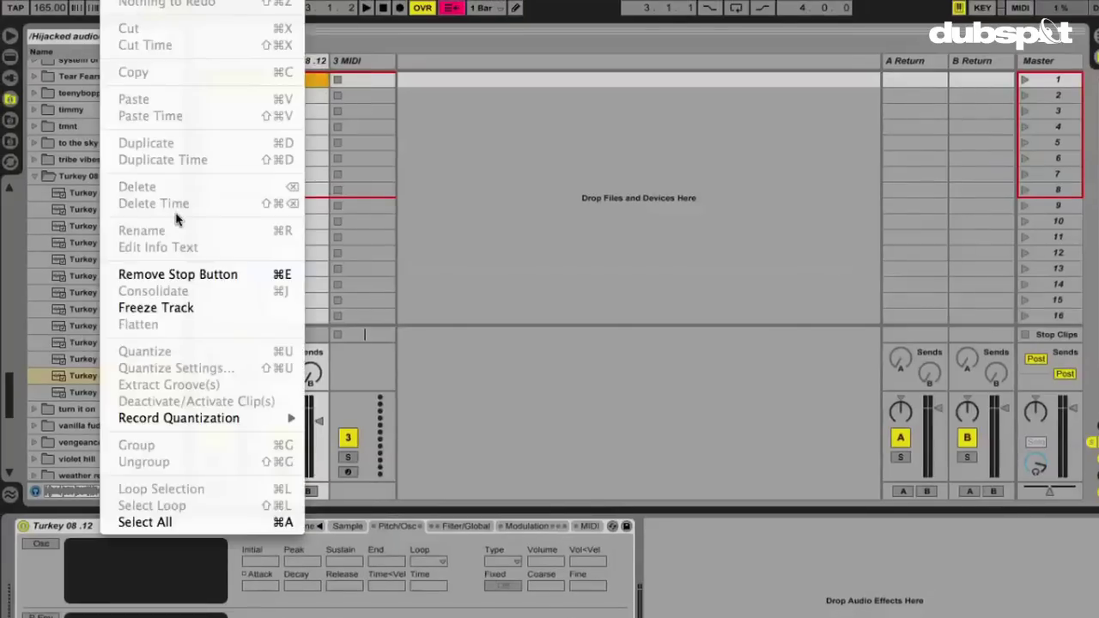
mouse_move(222, 418)
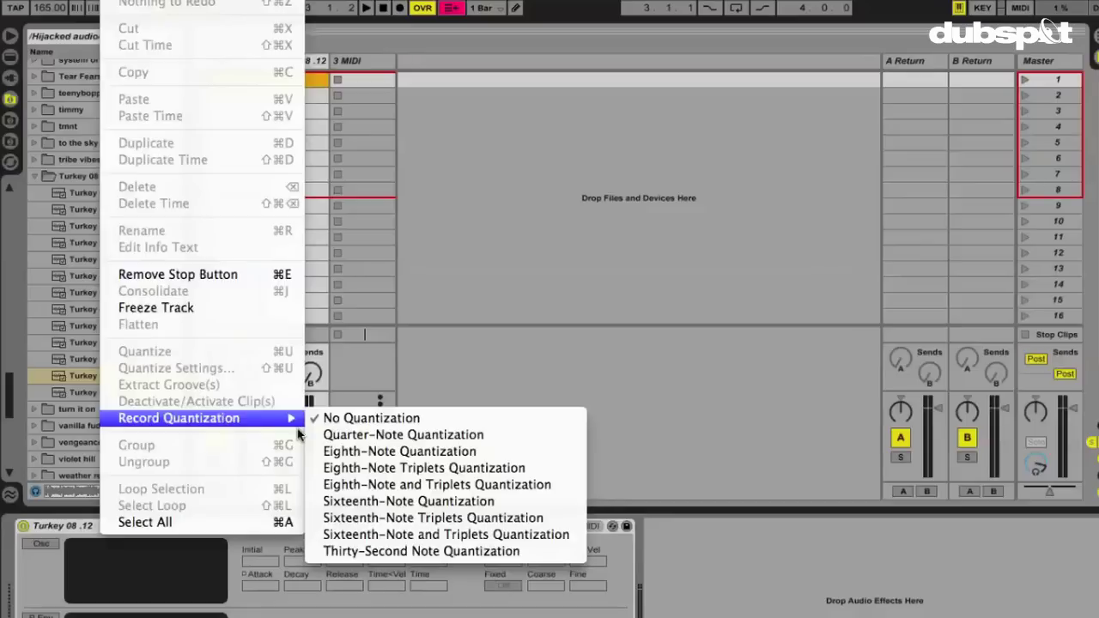
click(382, 451)
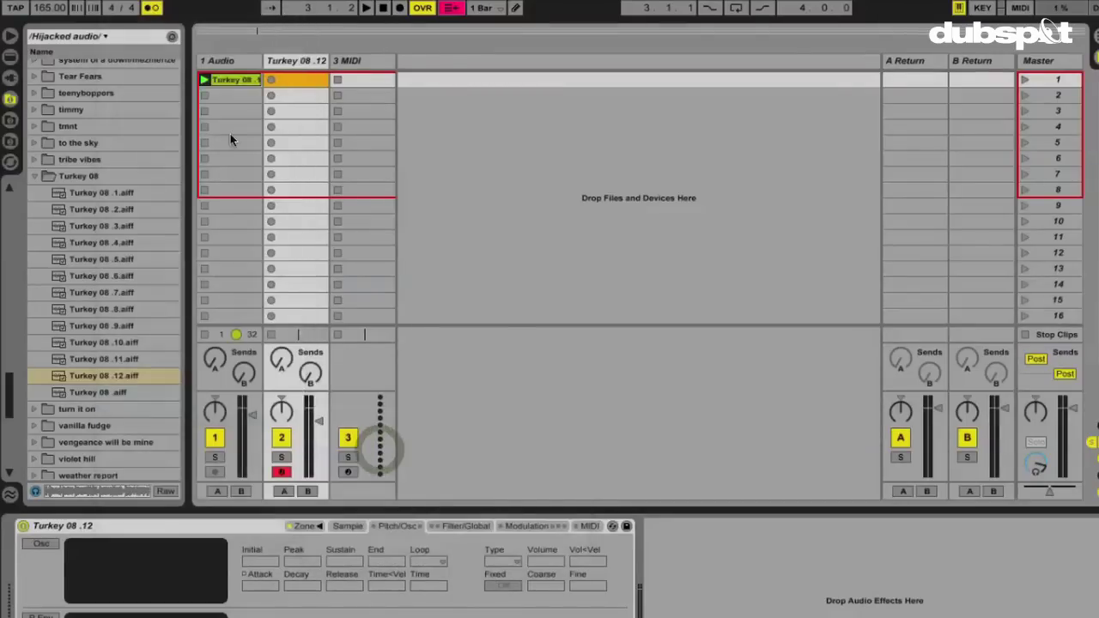
Record a new clip on track 2 while playing slices, stop track 1's loop, then stop playback
click(270, 80)
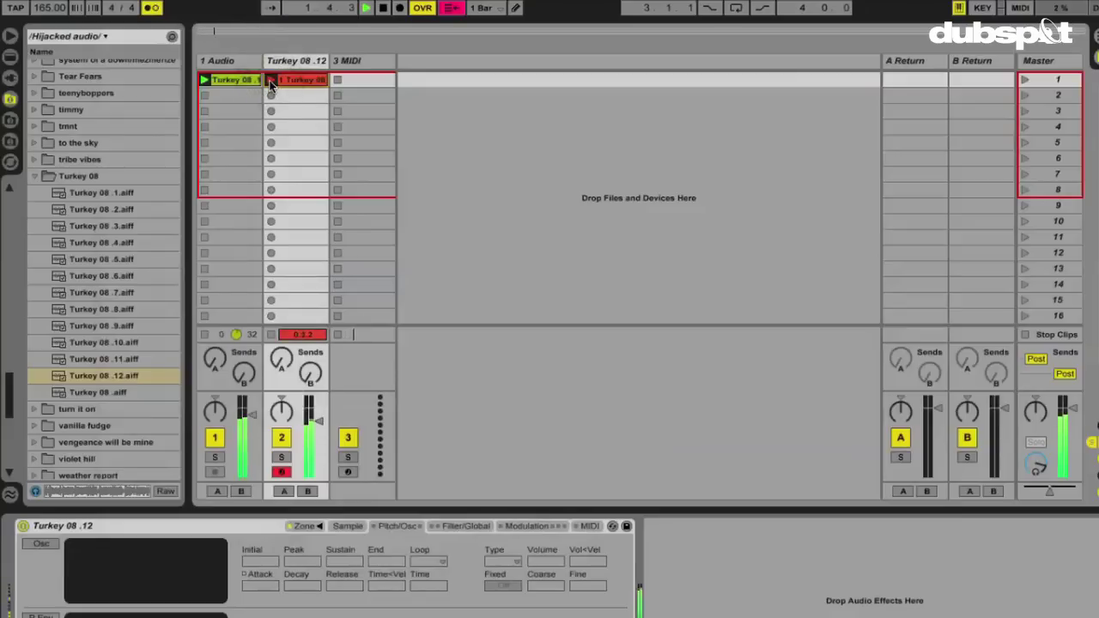
click(204, 96)
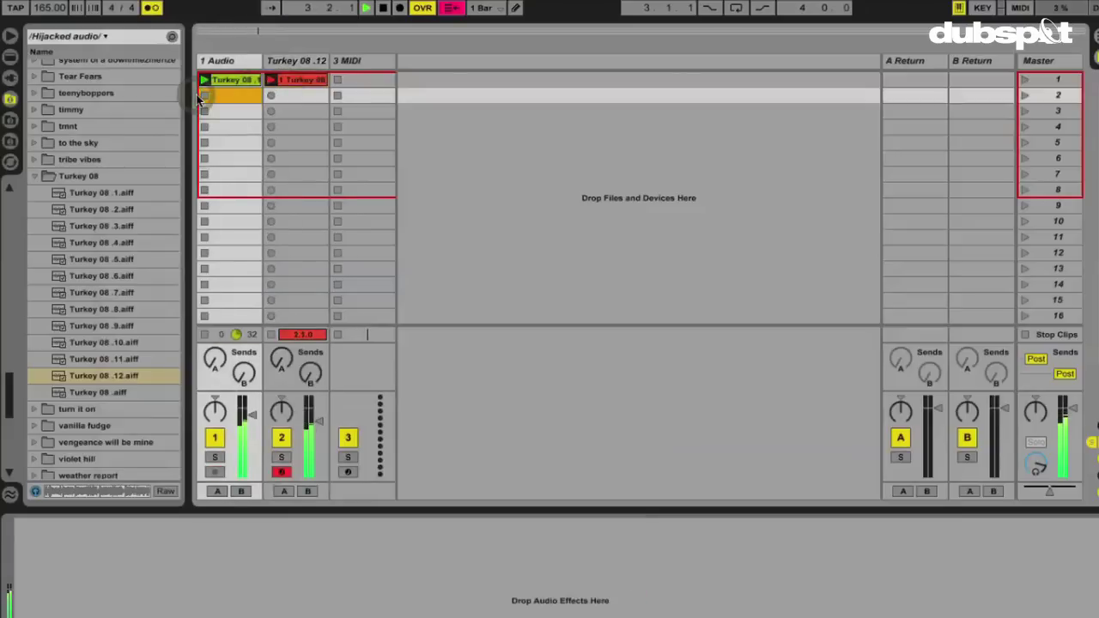
click(203, 97)
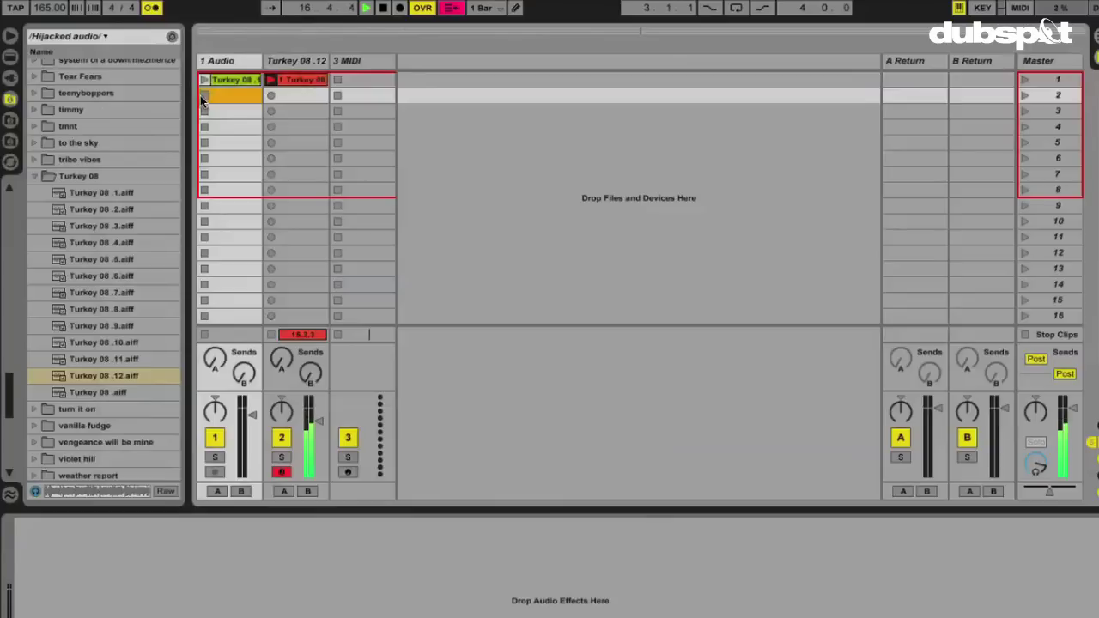
key(space)
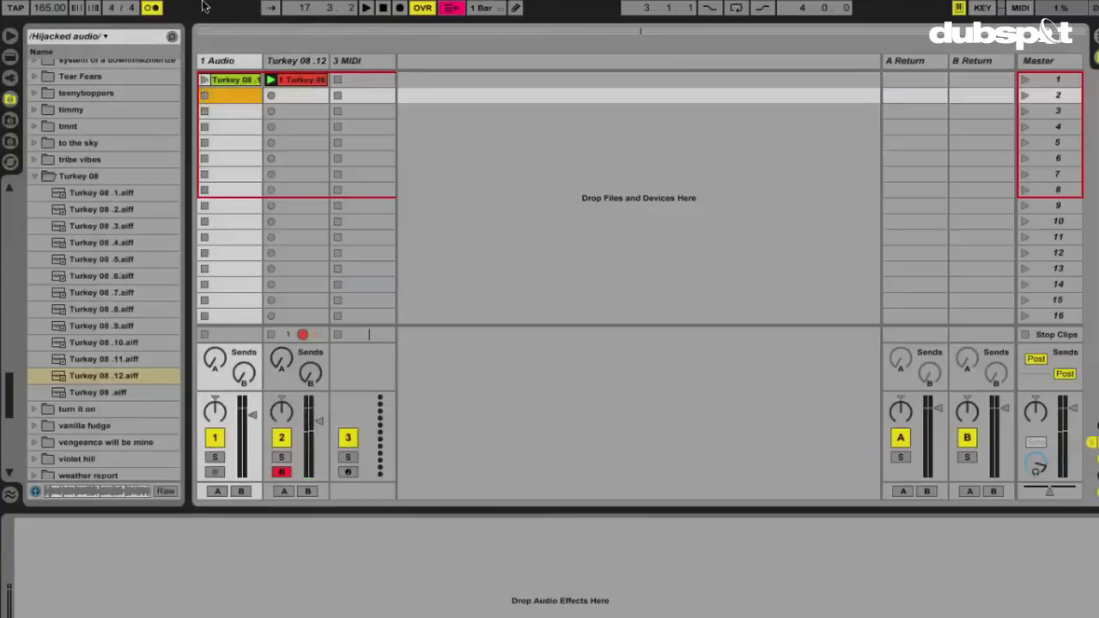
Select the newly recorded clip on the sliced track to view its notes
click(224, 79)
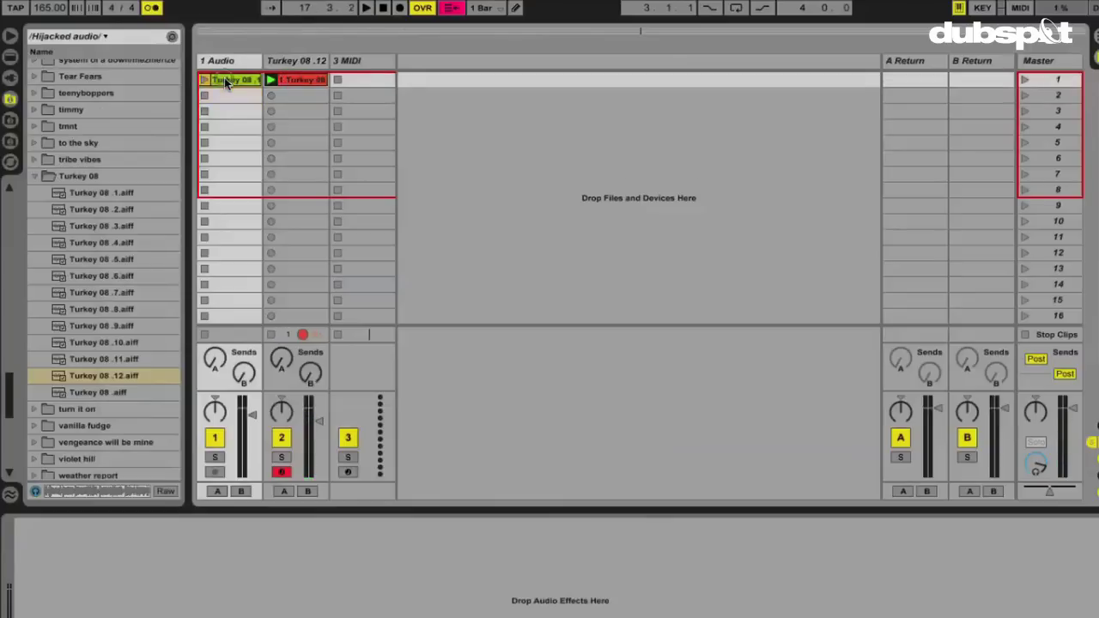
click(297, 80)
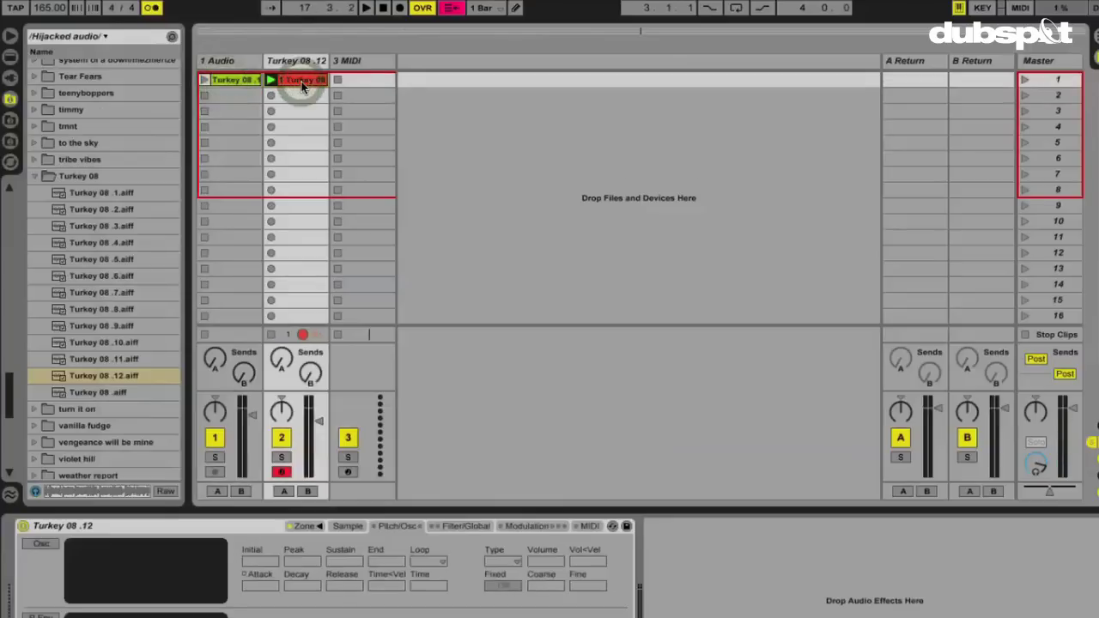
click(302, 81)
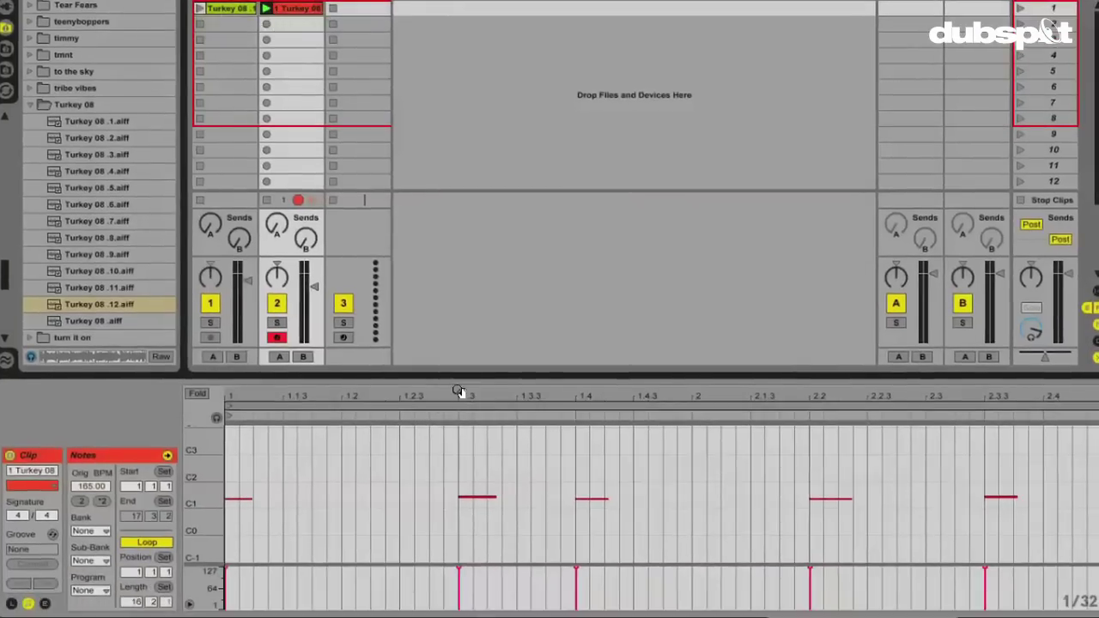
Disarm track 2 and launch the recorded Turkey 08 clip
drag(458, 437, 461, 440)
drag(458, 391, 454, 388)
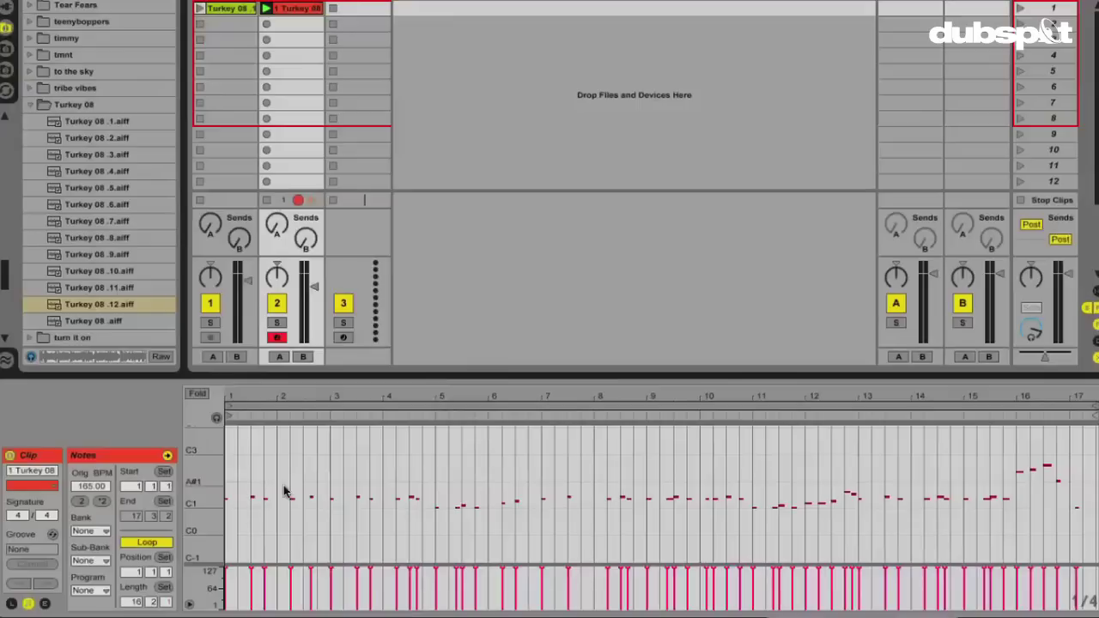
click(275, 338)
click(267, 8)
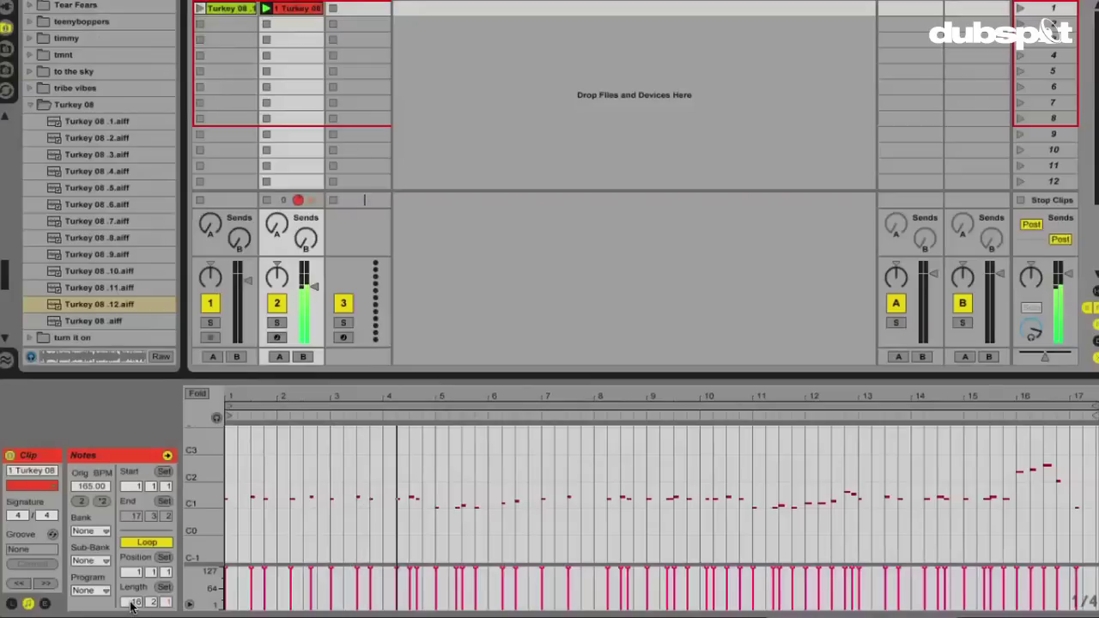
Set the clip Length to 6 bars
click(131, 603)
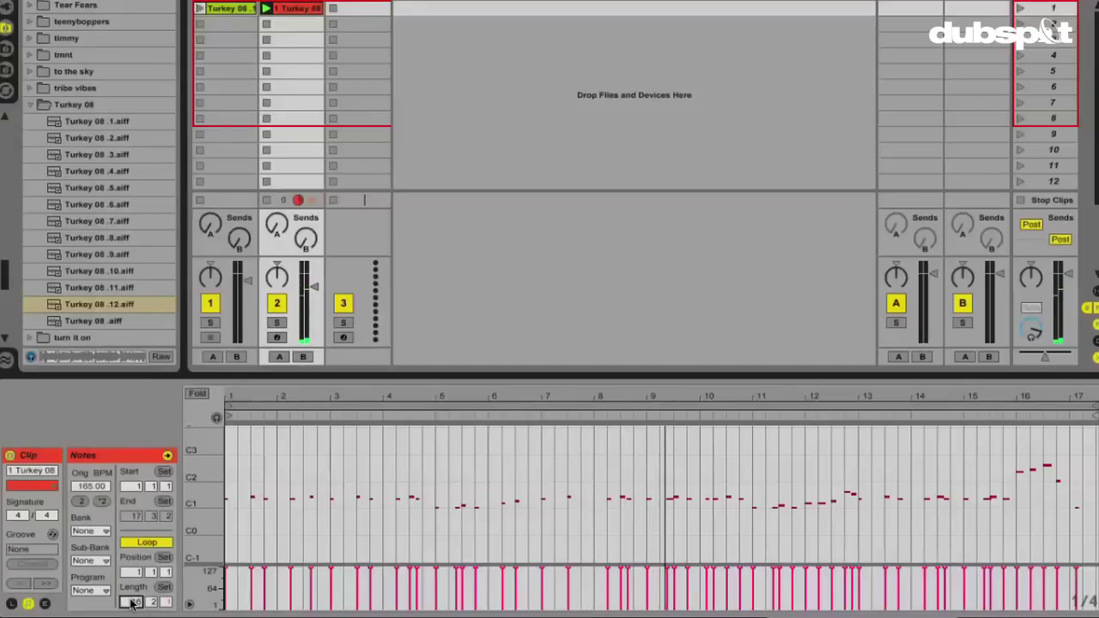
click(131, 603)
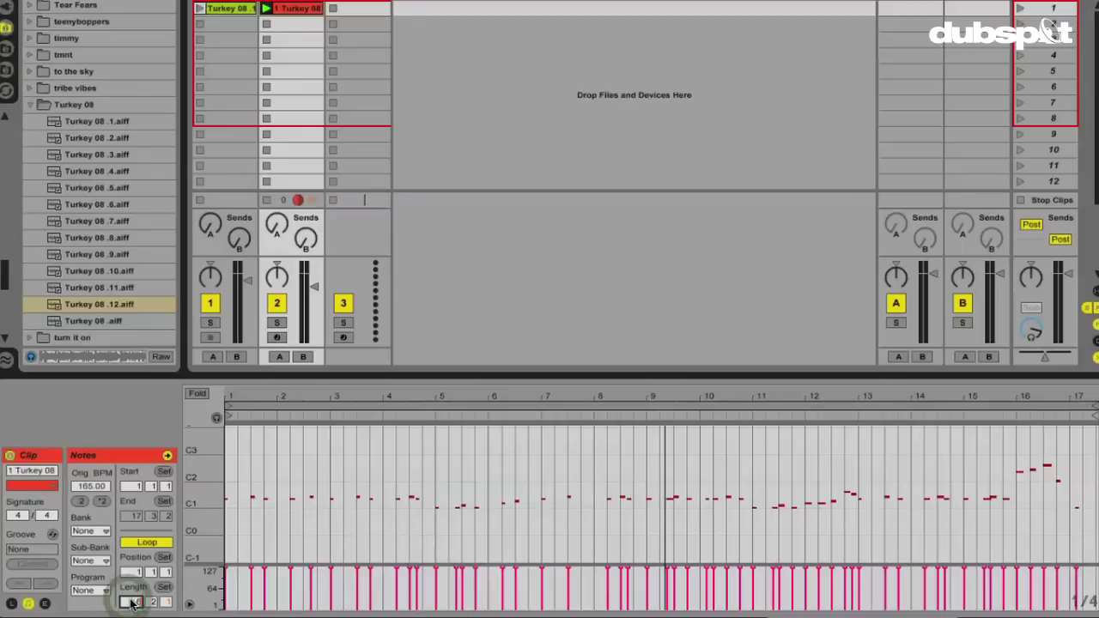
text(6)
key(Return)
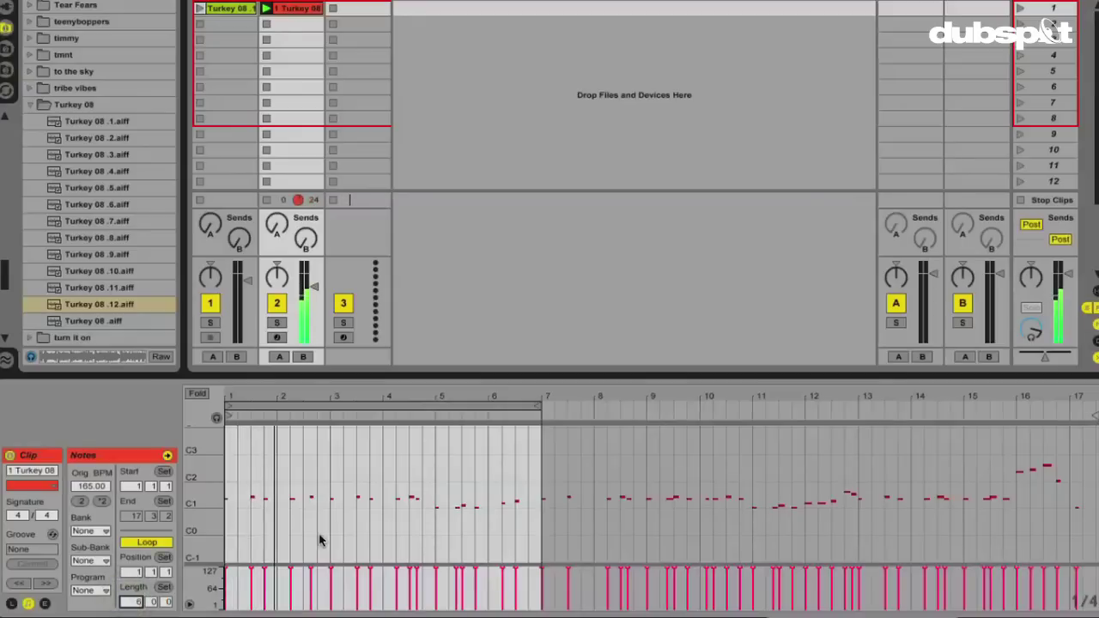
Nudge the note at bar 2.3 one grid step earlier in the MIDI editor
drag(309, 397, 444, 416)
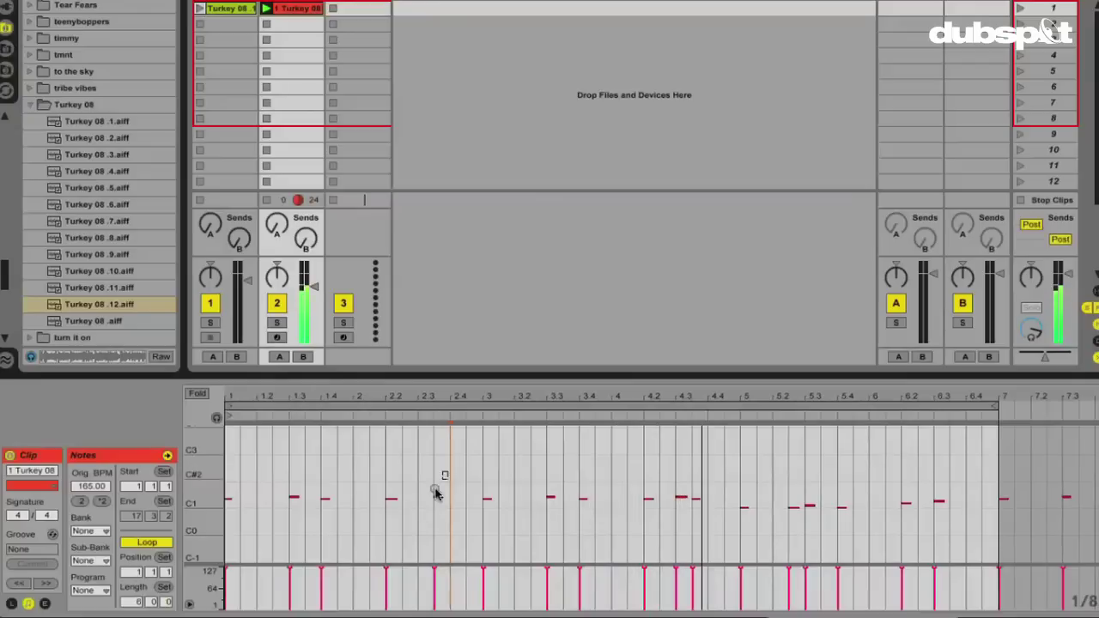
click(436, 496)
drag(437, 496, 422, 497)
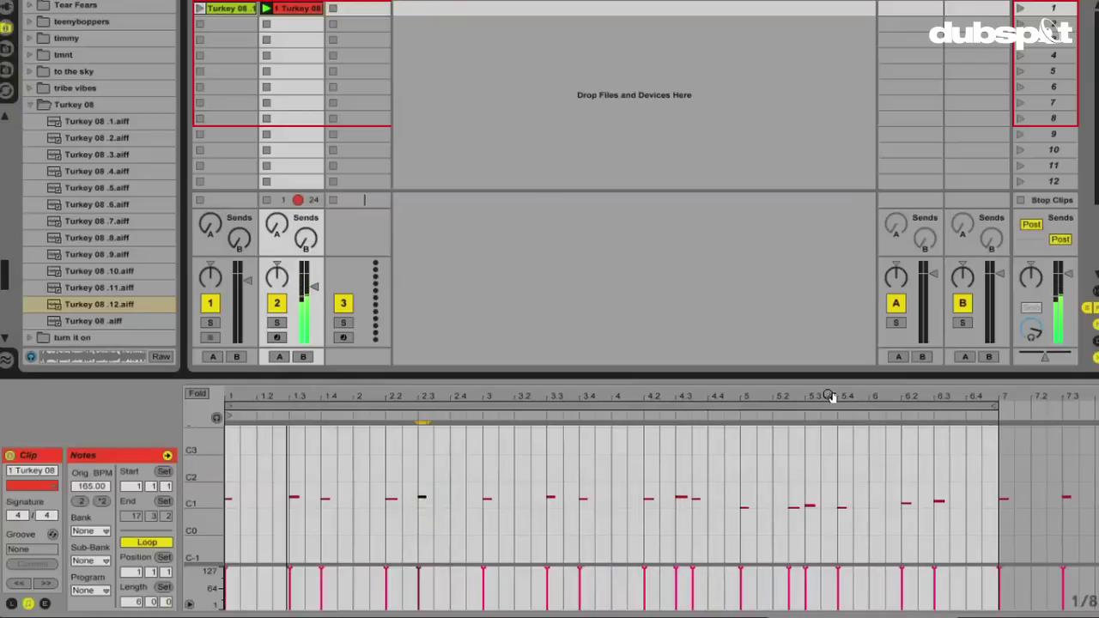
drag(834, 398, 491, 395)
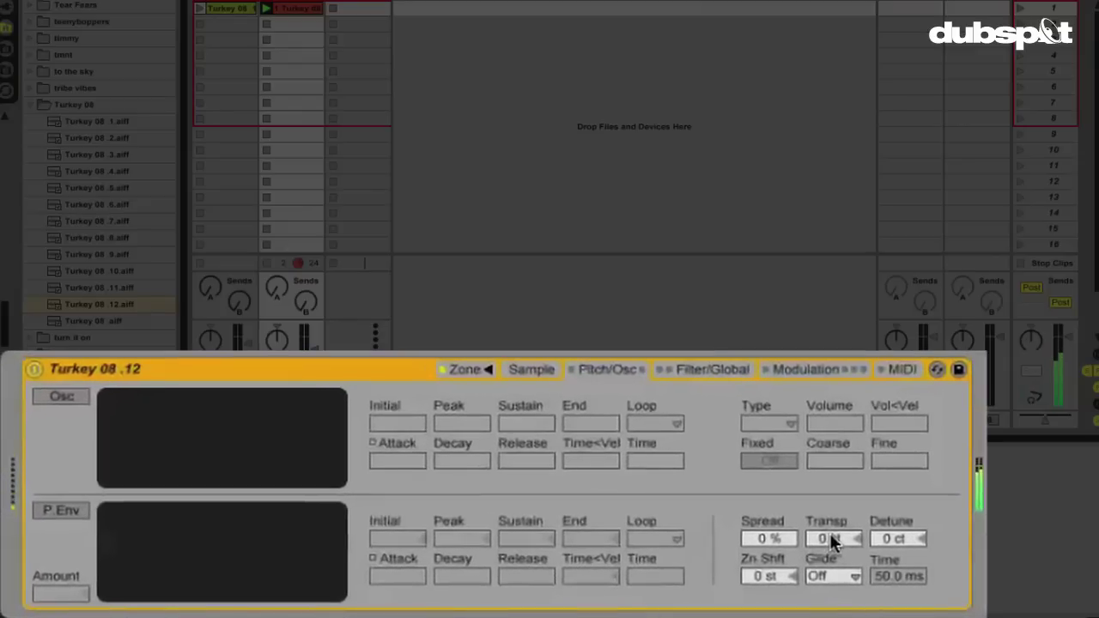
Set the Sampler's Transp to -2 st, turn Reverse on for Slice 22, and copy the clip to track 3
click(830, 532)
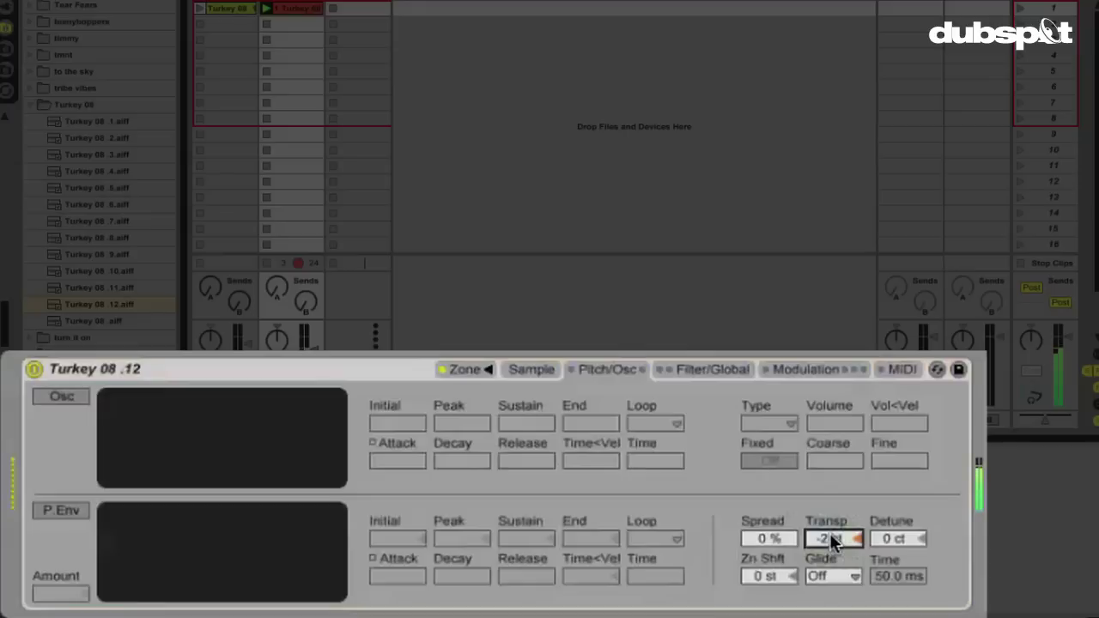
click(522, 371)
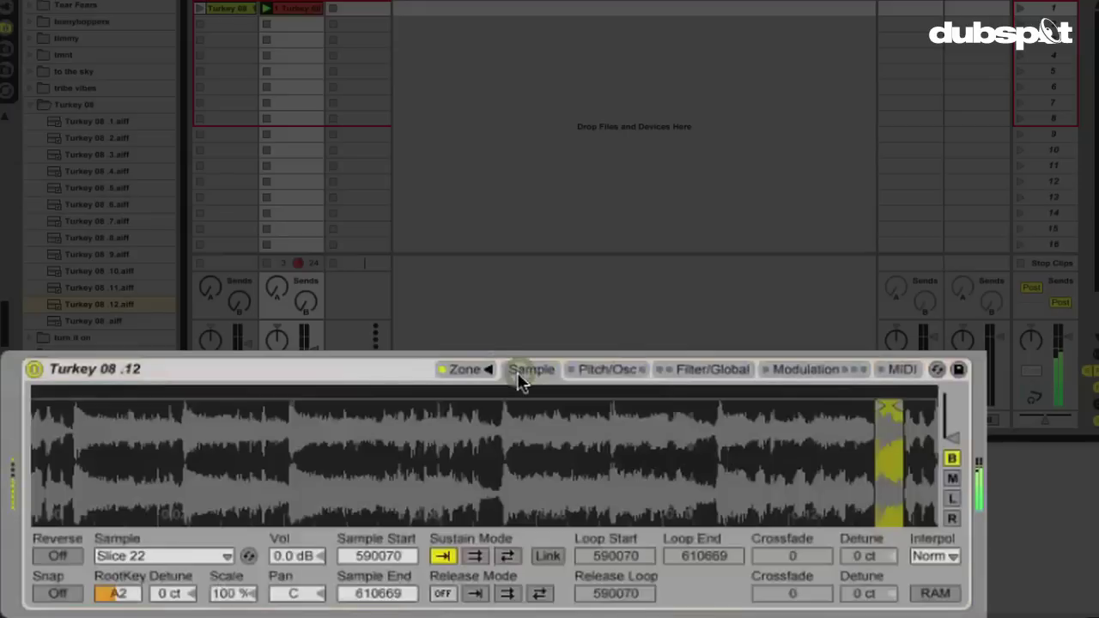
click(60, 557)
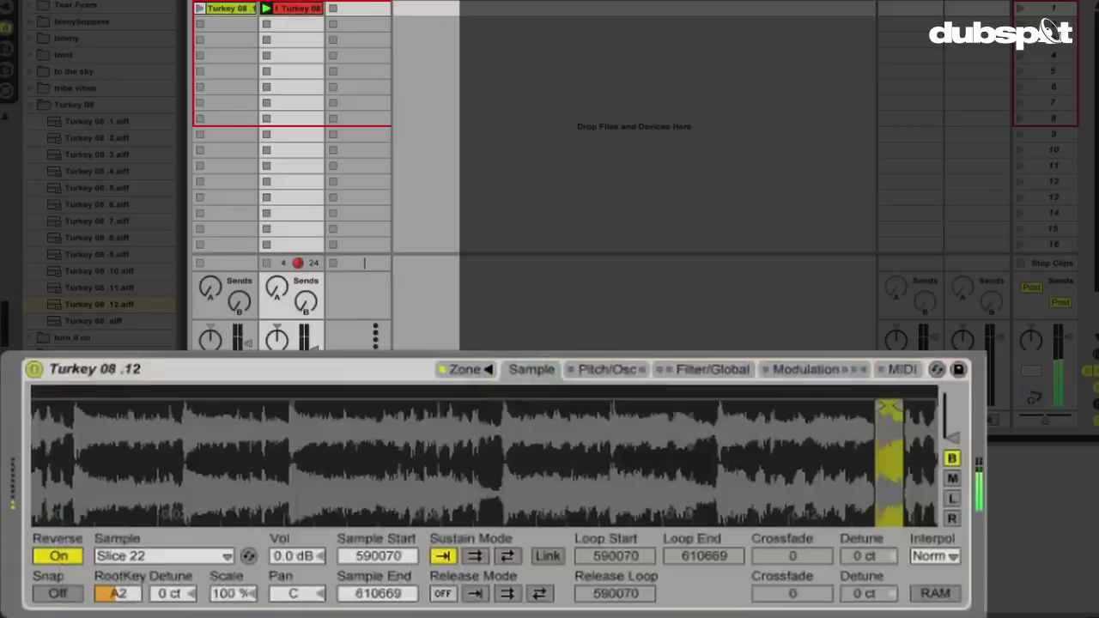
drag(98, 304, 348, 9)
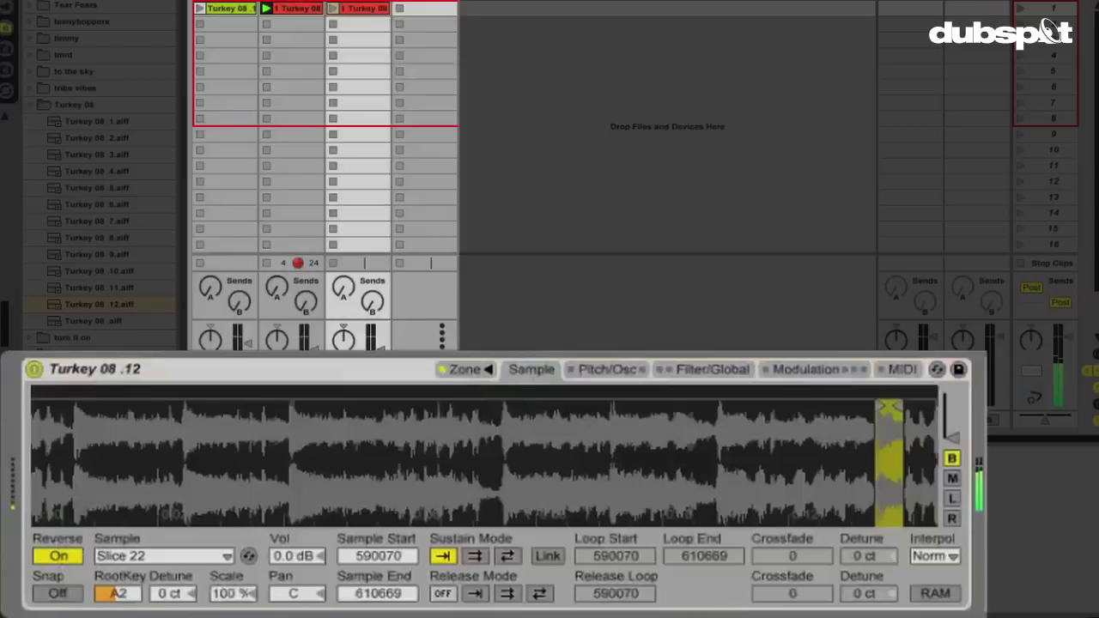
Turn Reverse off in track 3's Sampler, set Transp to -14 st, and launch the copied clip
click(345, 12)
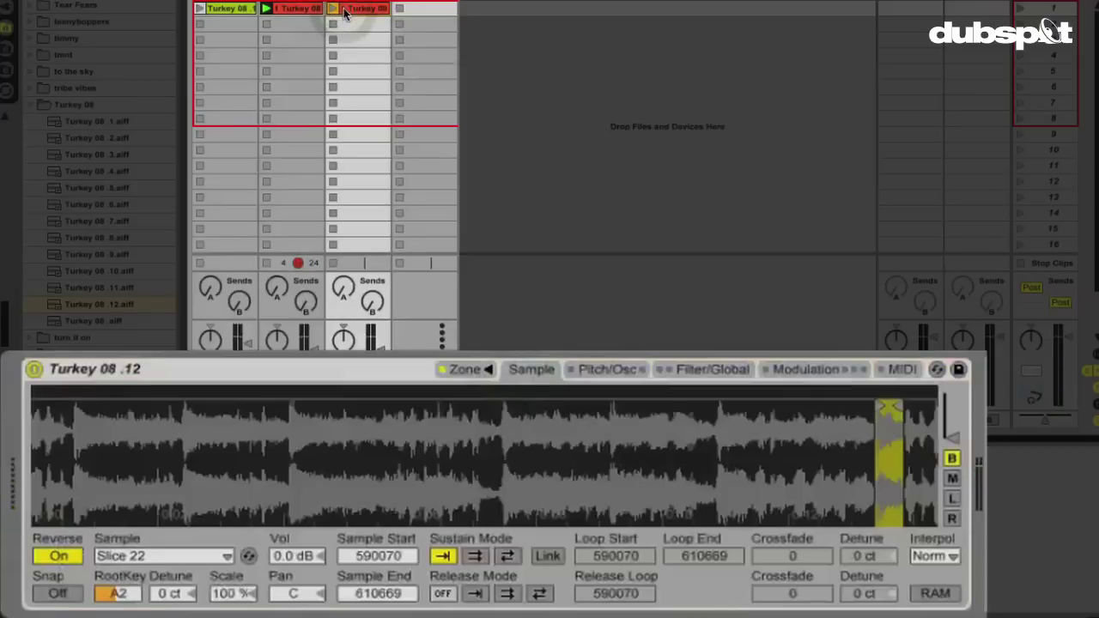
click(52, 557)
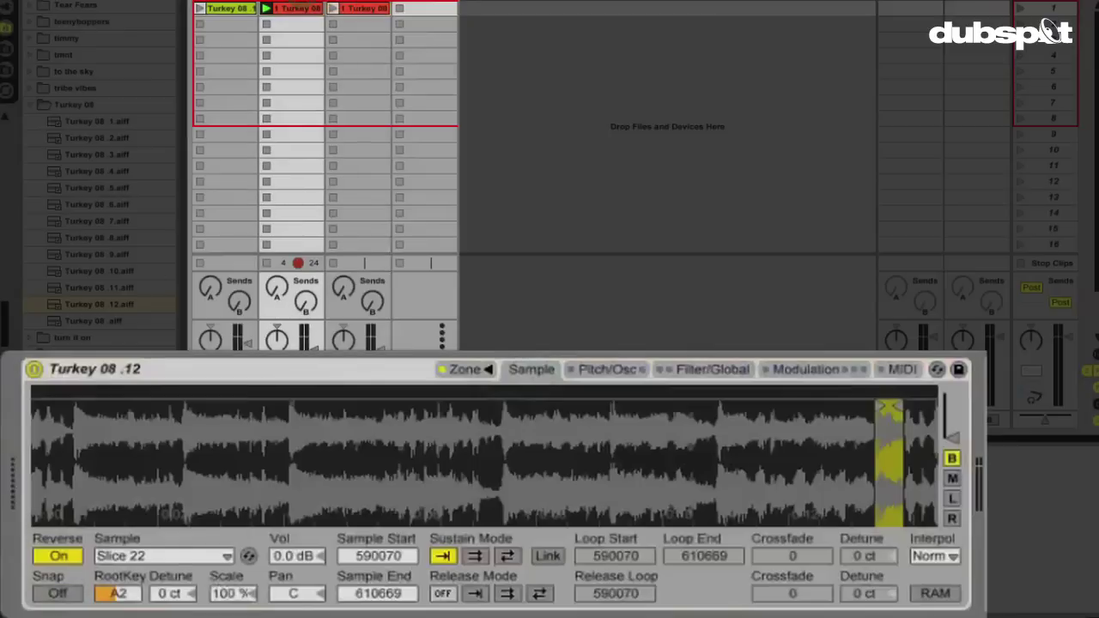
click(51, 556)
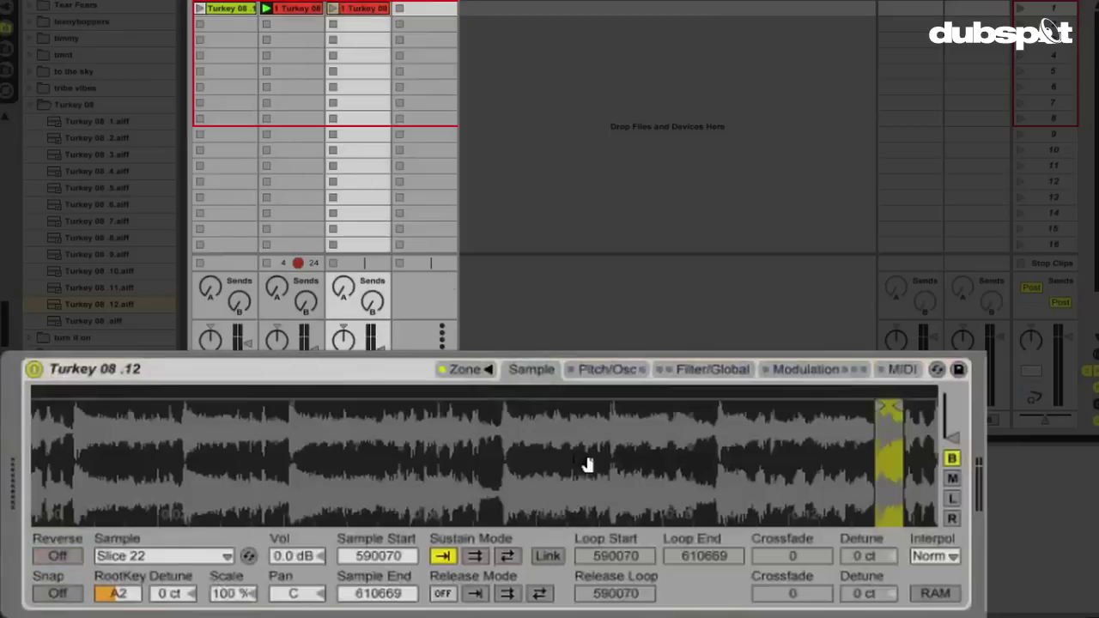
click(597, 371)
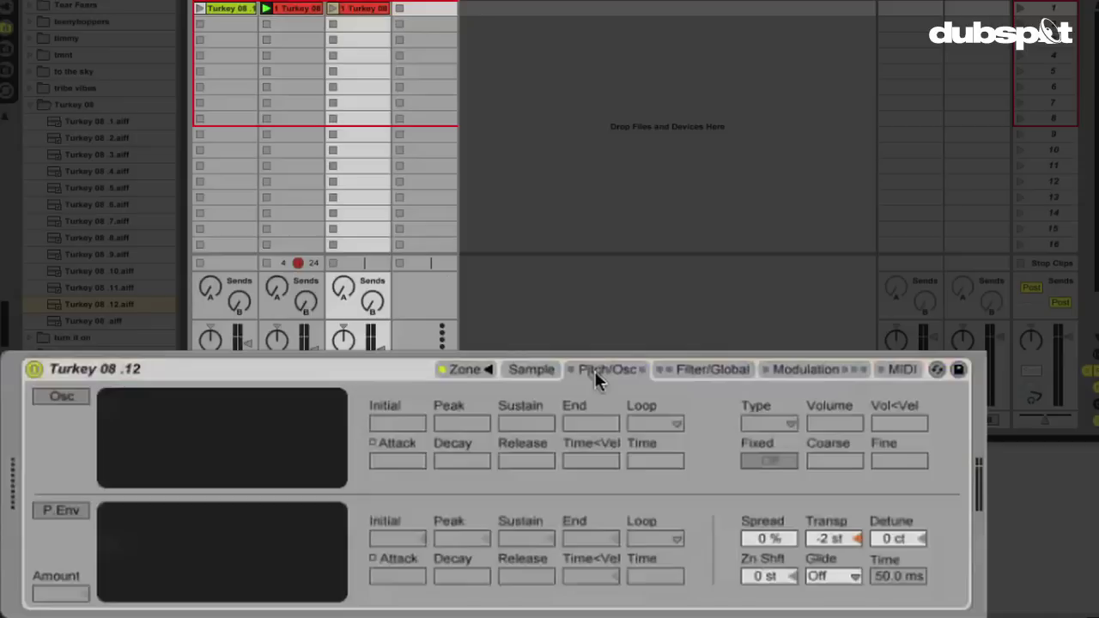
click(820, 538)
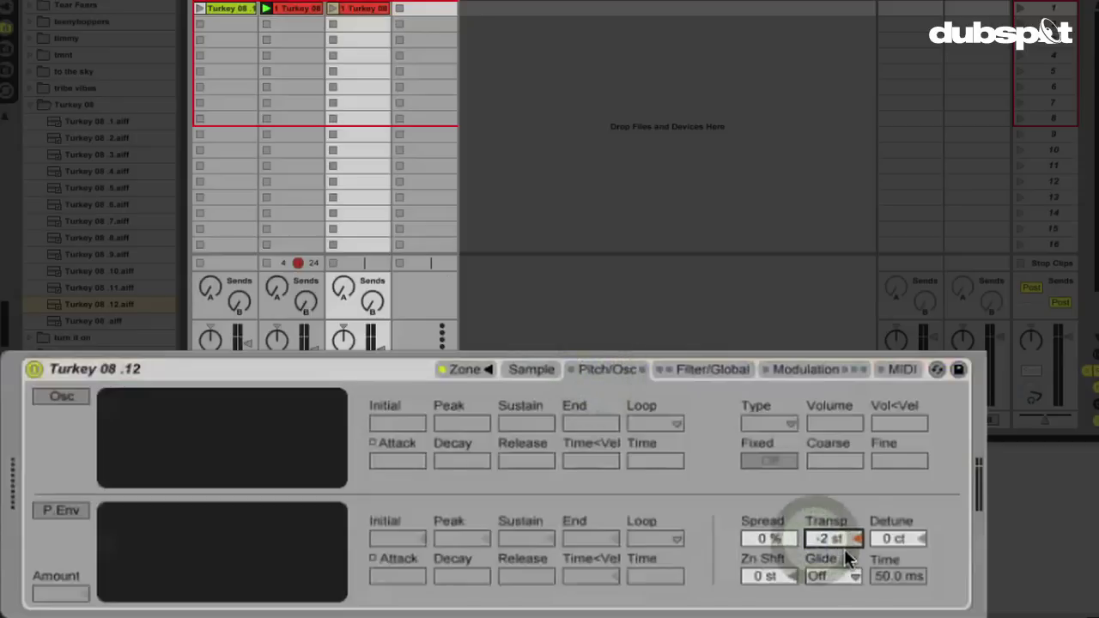
text(-14)
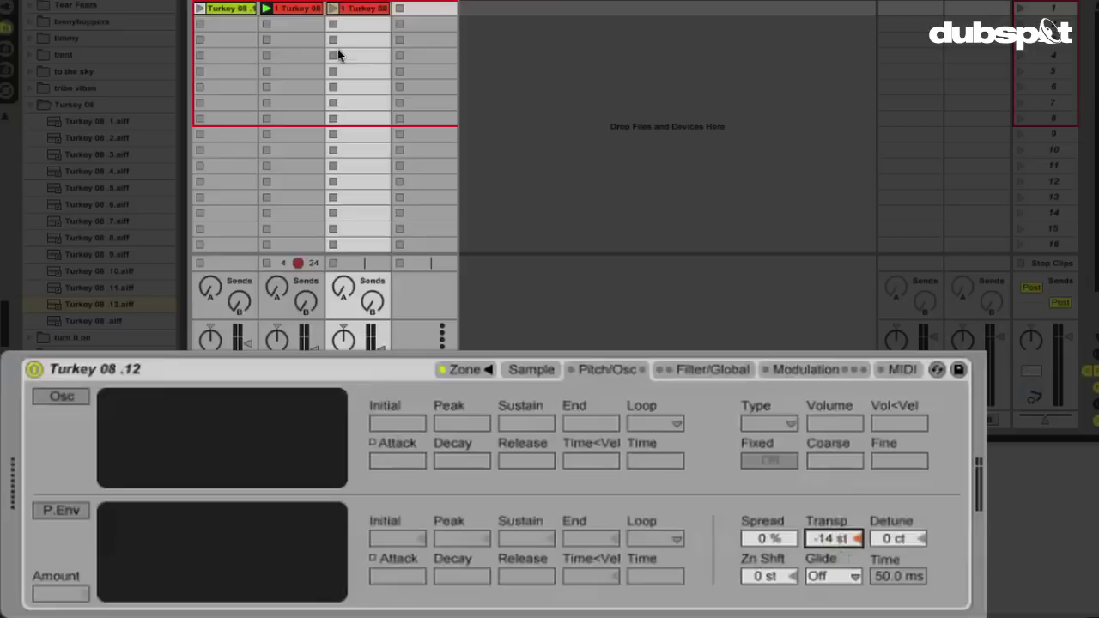
click(335, 10)
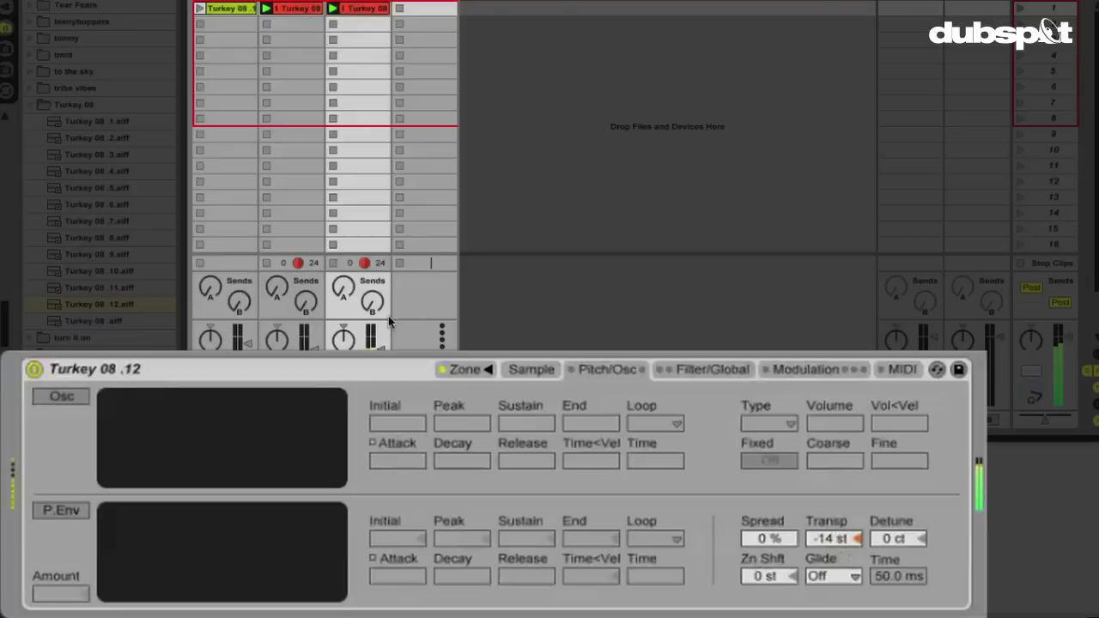
click(284, 40)
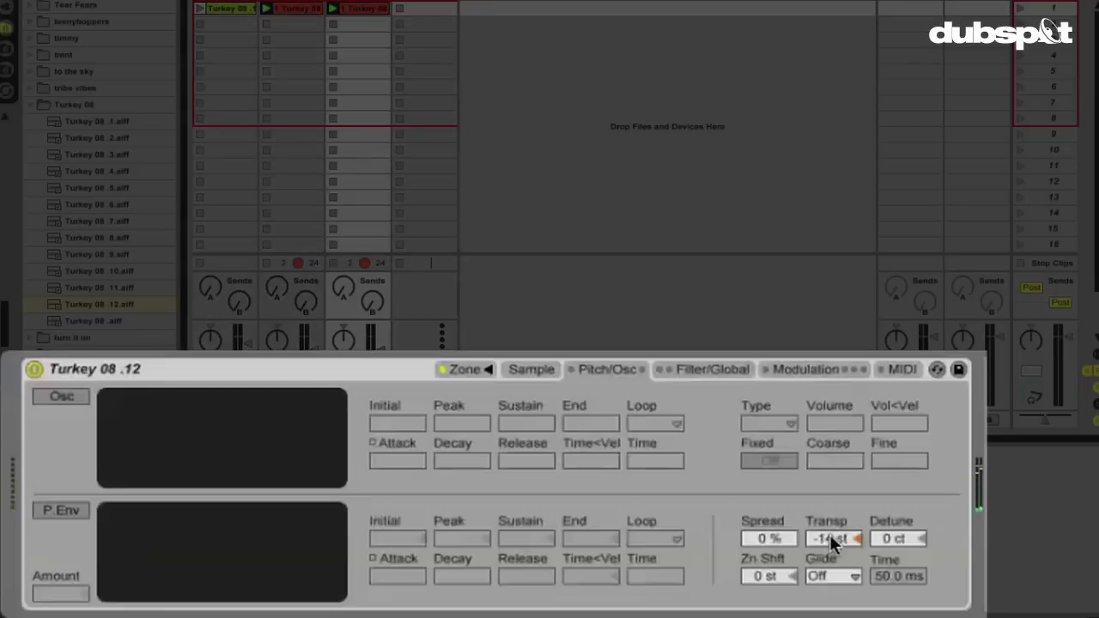
Drag track 3's Sampler Transp up from -14 st to -8 st
click(830, 536)
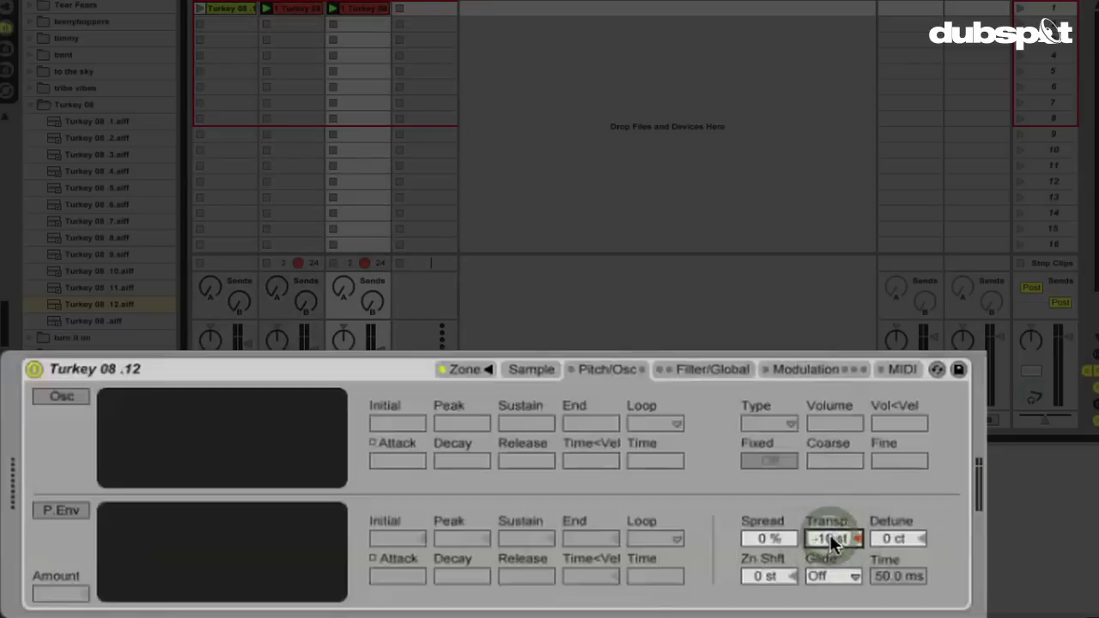
drag(830, 534, 830, 534)
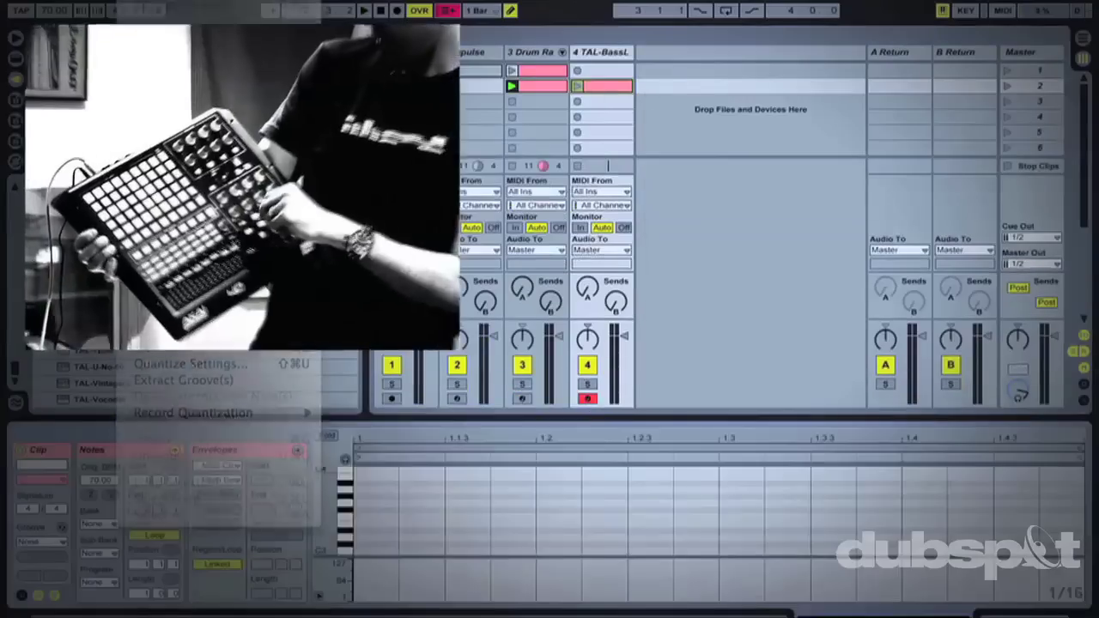
click(334, 436)
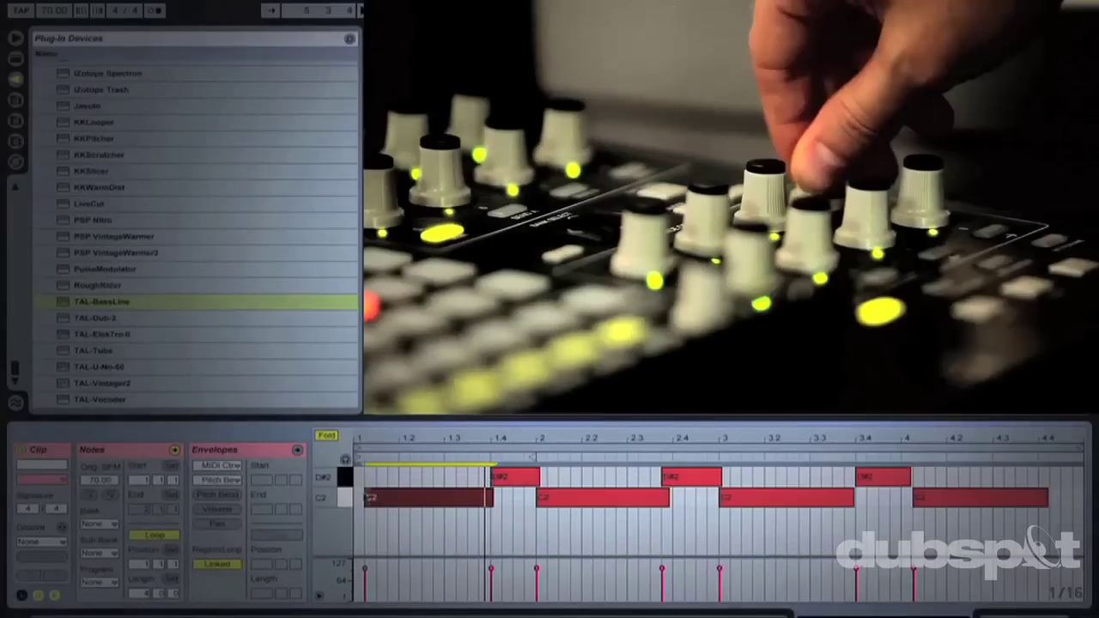